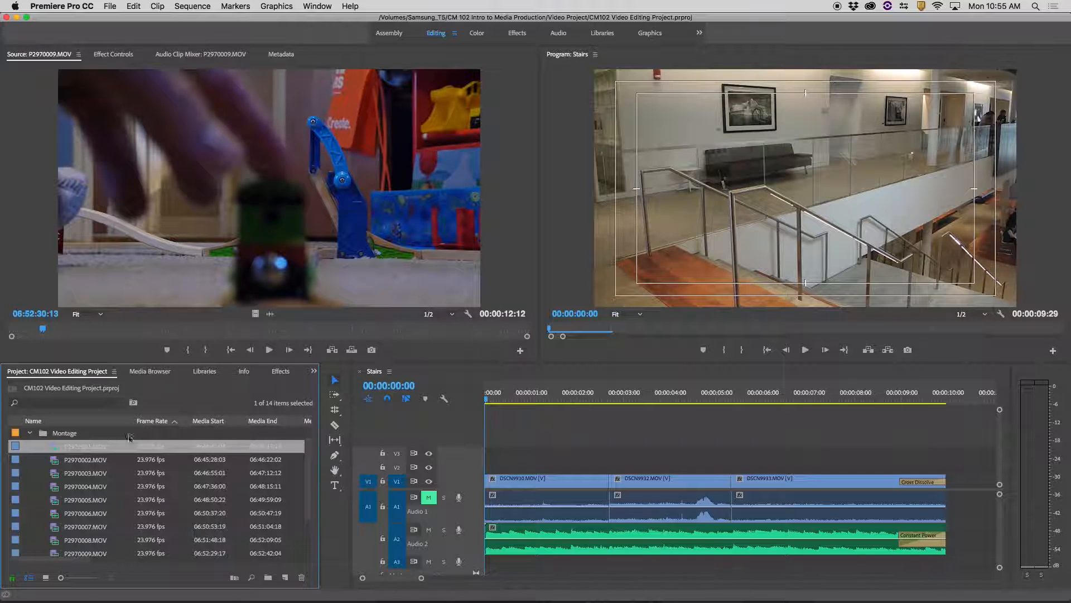
{"action": "right_click", "coordinate": [60, 450]}
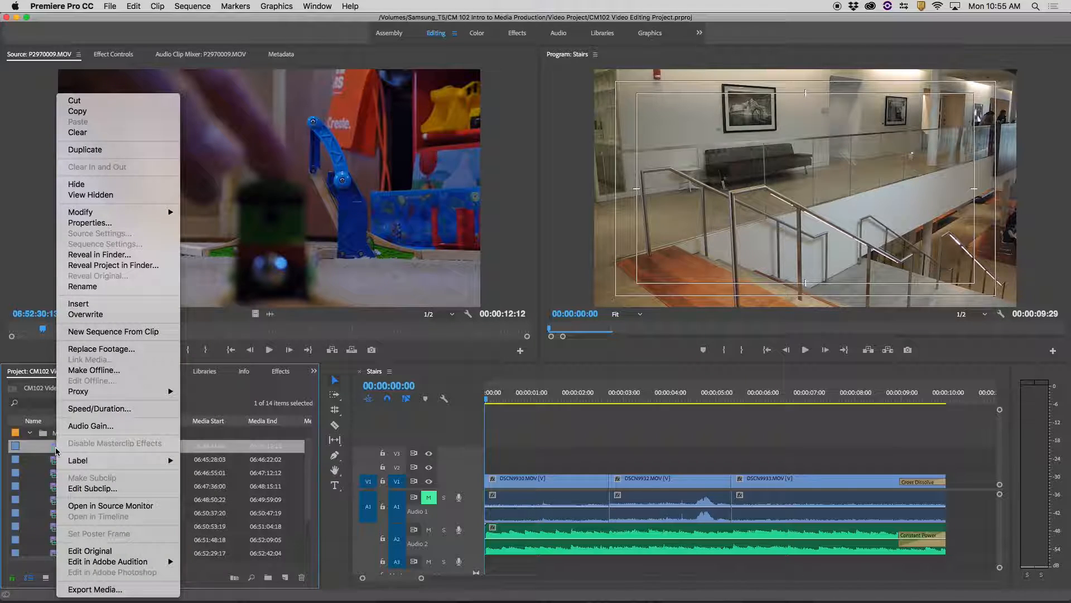
{"action": "left_click", "coordinate": [103, 332]}
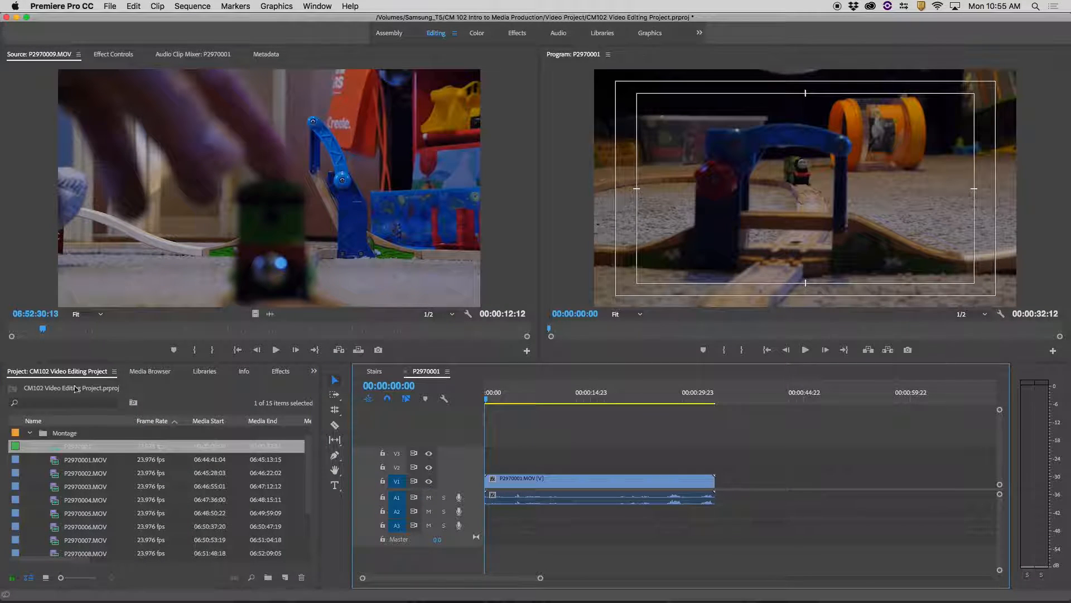
{"action": "key", "text": "super+z"}
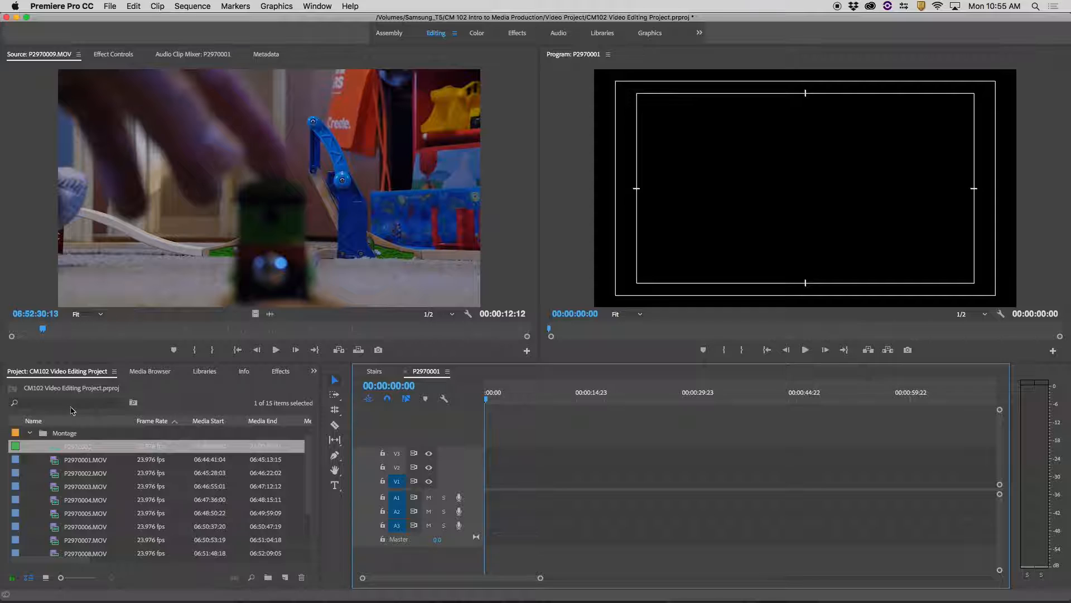
{"action": "key", "text": "super+z"}
Step: Create a new sequence from the clip P2970001.MOV in the Montage bin
{"action": "mouse_move", "coordinate": [58, 451]}
{"action": "left_mouse_down"}
{"action": "mouse_move", "coordinate": [40, 456]}
{"action": "mouse_move", "coordinate": [41, 444]}
{"action": "mouse_move", "coordinate": [65, 440]}
{"action": "mouse_move", "coordinate": [55, 447]}
{"action": "mouse_move", "coordinate": [62, 537]}
{"action": "mouse_move", "coordinate": [60, 455]}
{"action": "left_mouse_up"}
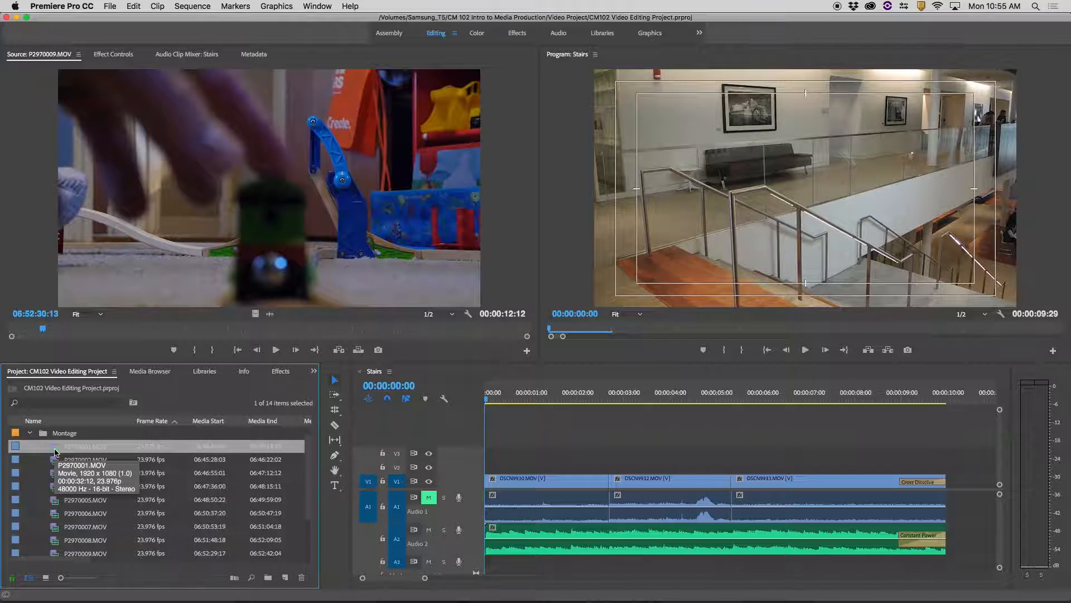
{"action": "right_click", "coordinate": [54, 451]}
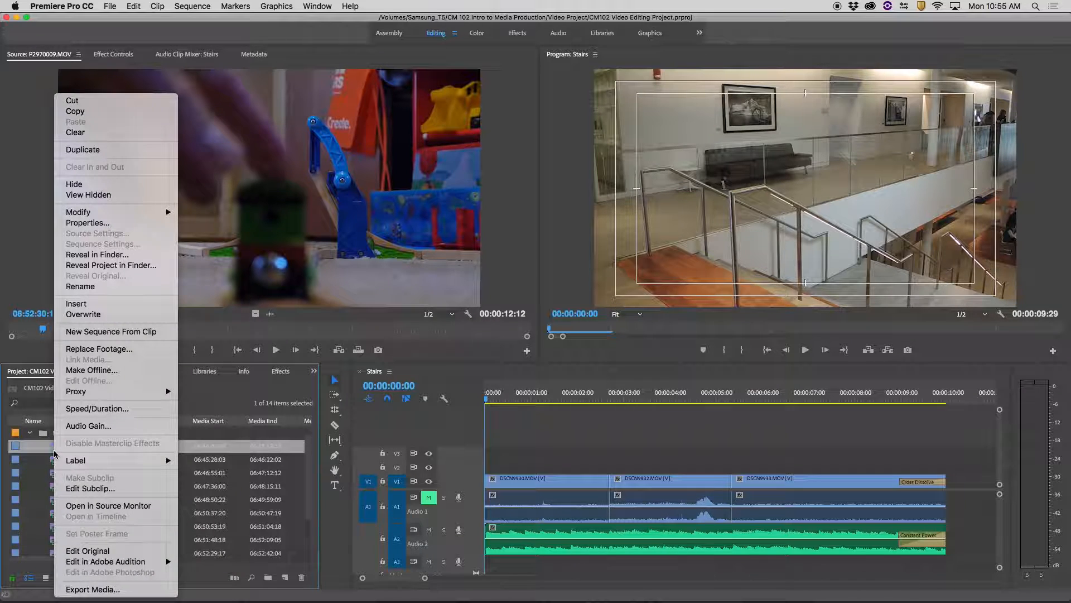
{"action": "left_click", "coordinate": [101, 331]}
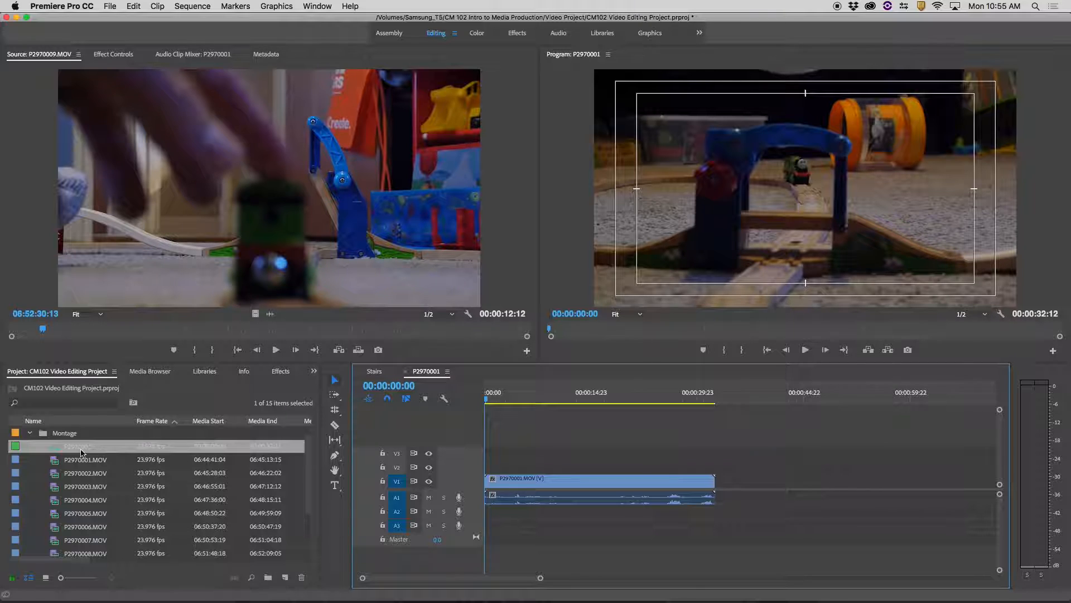
Step: Rename the new sequence Montage and delete the P2970001.MOV clip from its timeline
{"action": "left_click", "coordinate": [79, 447]}
{"action": "type", "text": "M"}
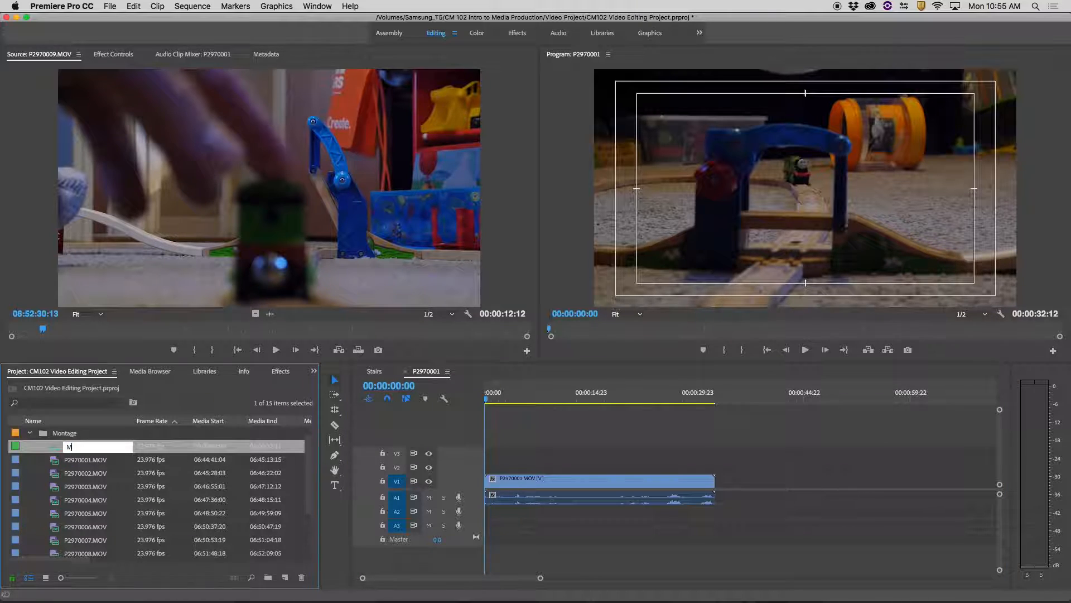
{"action": "type", "text": "ontage"}
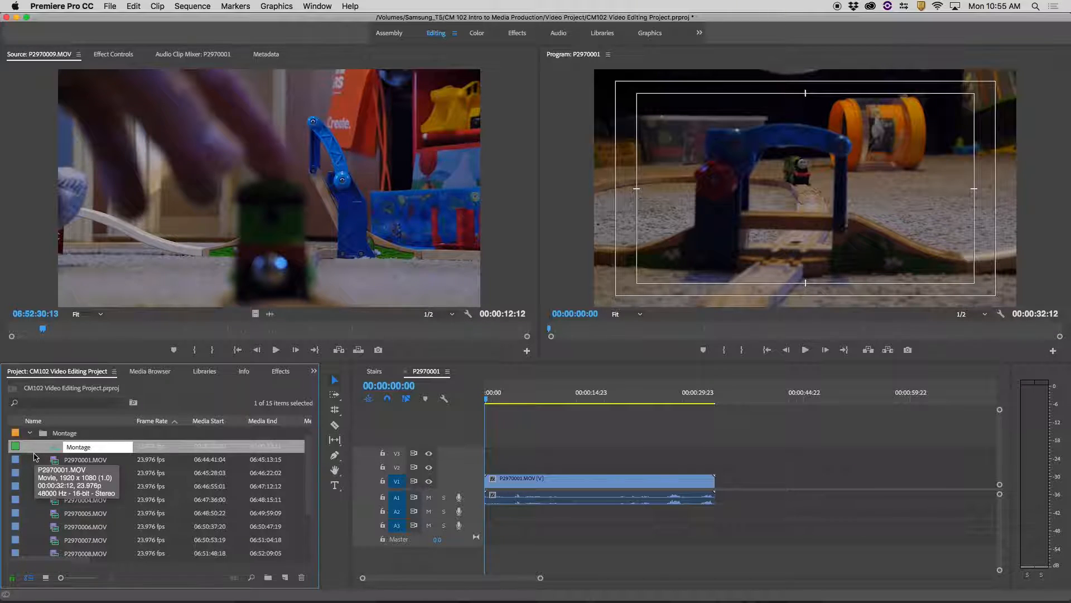
{"action": "key", "text": "Return"}
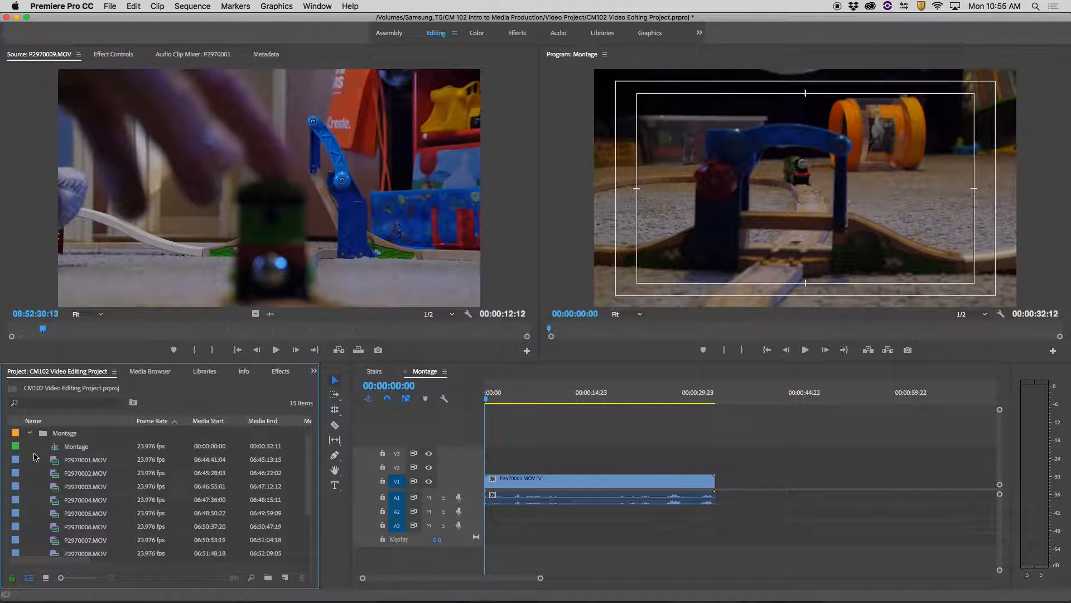
{"action": "left_click", "coordinate": [578, 475]}
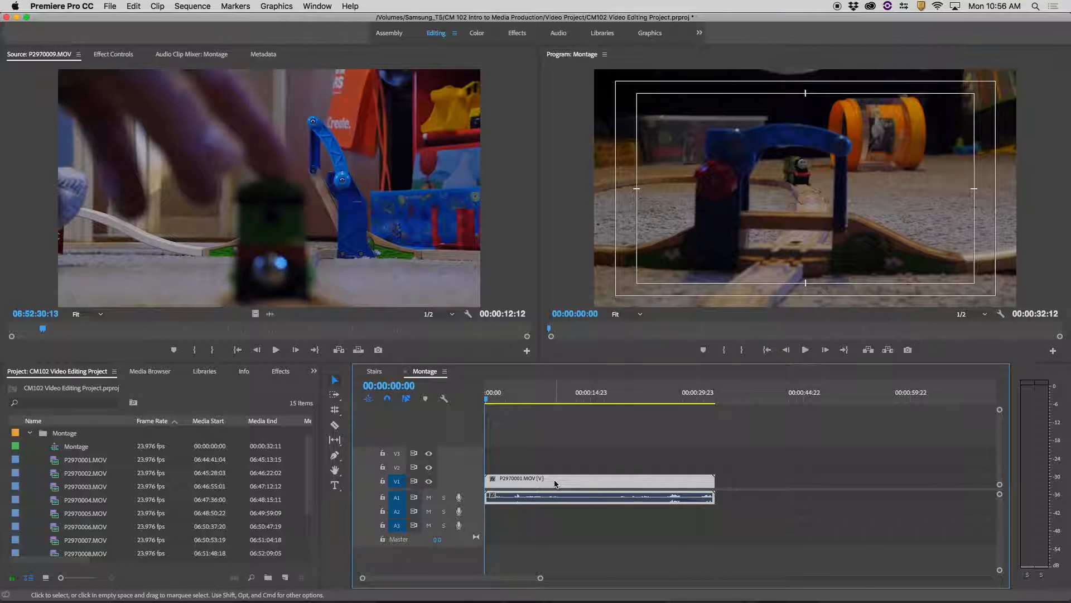
{"action": "key", "text": "Delete"}
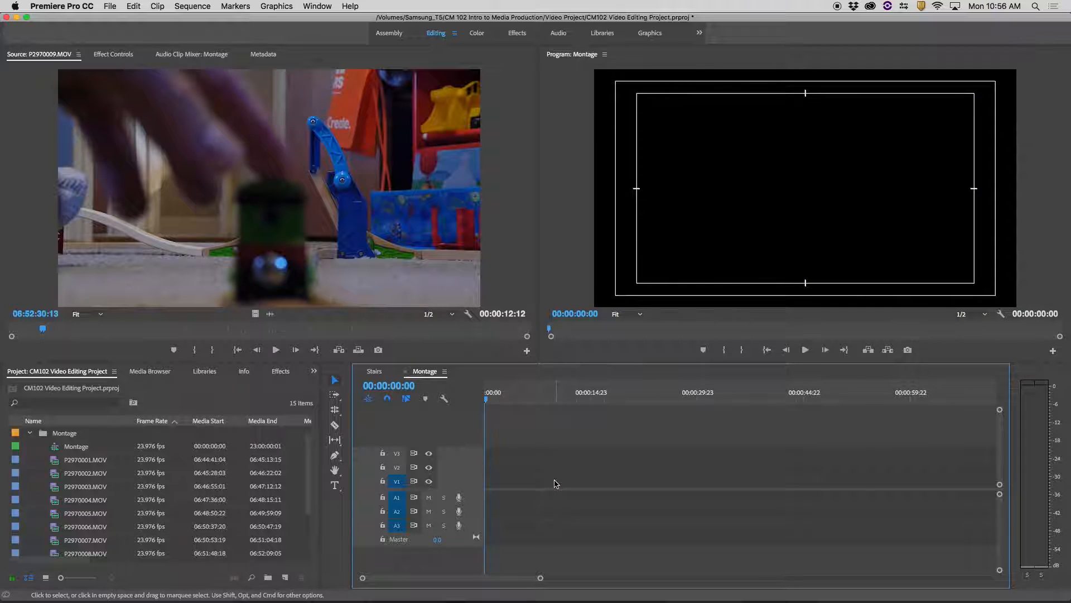
Step: Preview clips P2970001.MOV, P2970002.MOV and P2970003.MOV in the Source monitor
{"action": "double_click", "coordinate": [62, 459]}
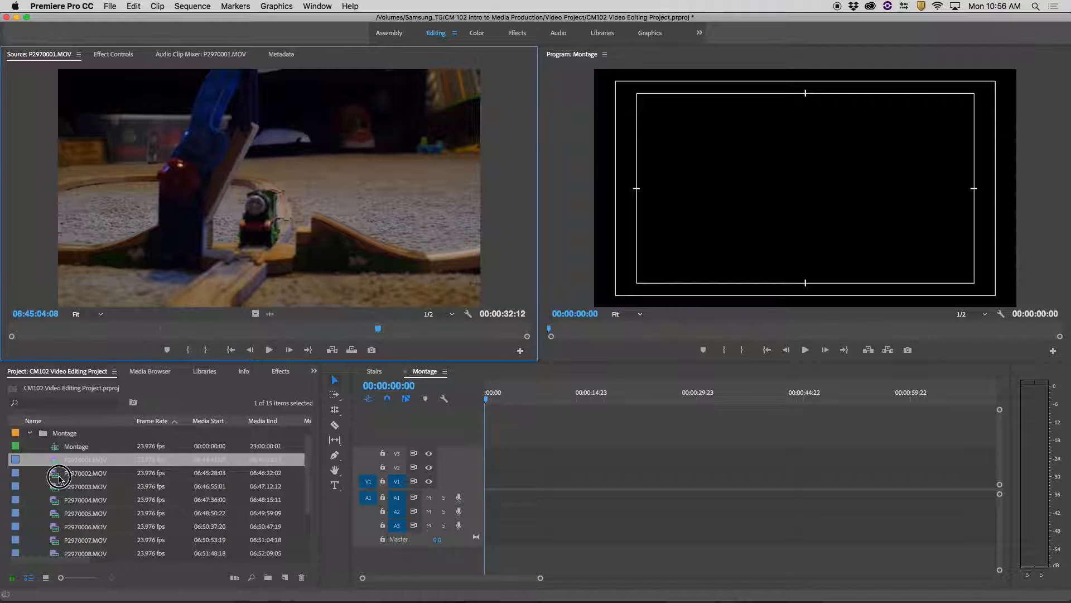
{"action": "double_click", "coordinate": [60, 479]}
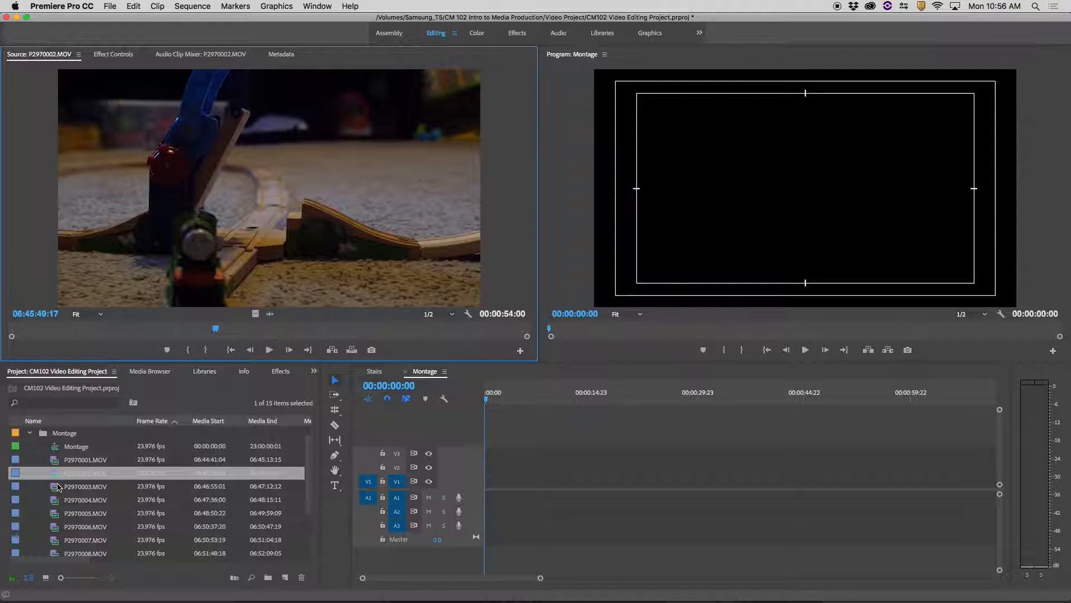
{"action": "double_click", "coordinate": [58, 485]}
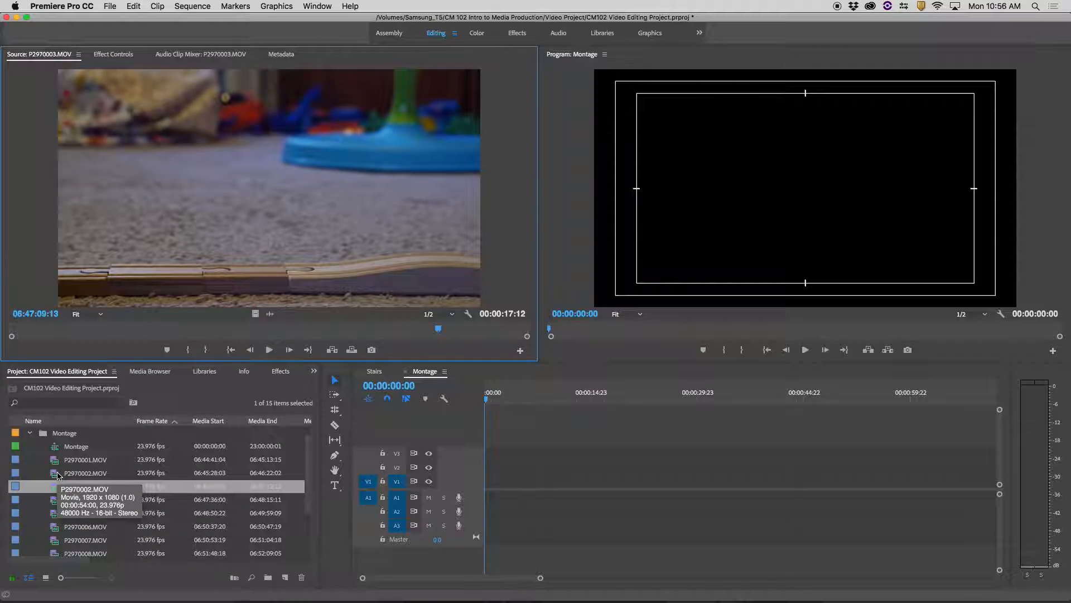
{"action": "double_click", "coordinate": [57, 474]}
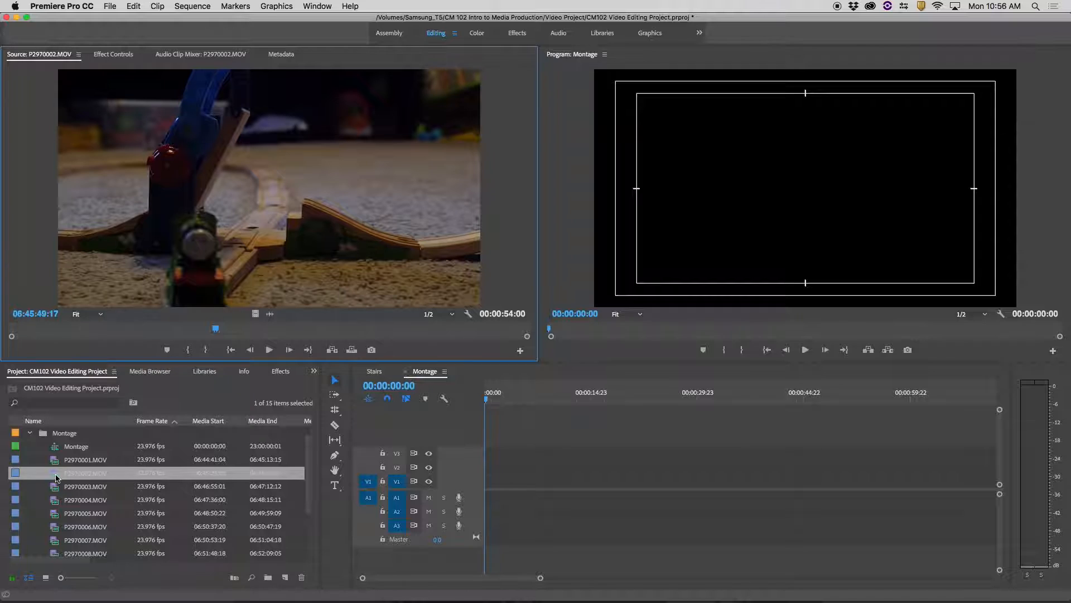
{"action": "mouse_move", "coordinate": [192, 329]}
{"action": "left_mouse_down"}
{"action": "mouse_move", "coordinate": [78, 326]}
{"action": "mouse_move", "coordinate": [401, 328]}
{"action": "mouse_move", "coordinate": [192, 328]}
{"action": "mouse_move", "coordinate": [207, 331]}
{"action": "left_mouse_up"}
Step: Load P2970001.MOV in the Source monitor, shuttle to where the hand has released the train, and mark the In point at 06:44:55:08
{"action": "double_click", "coordinate": [55, 461]}
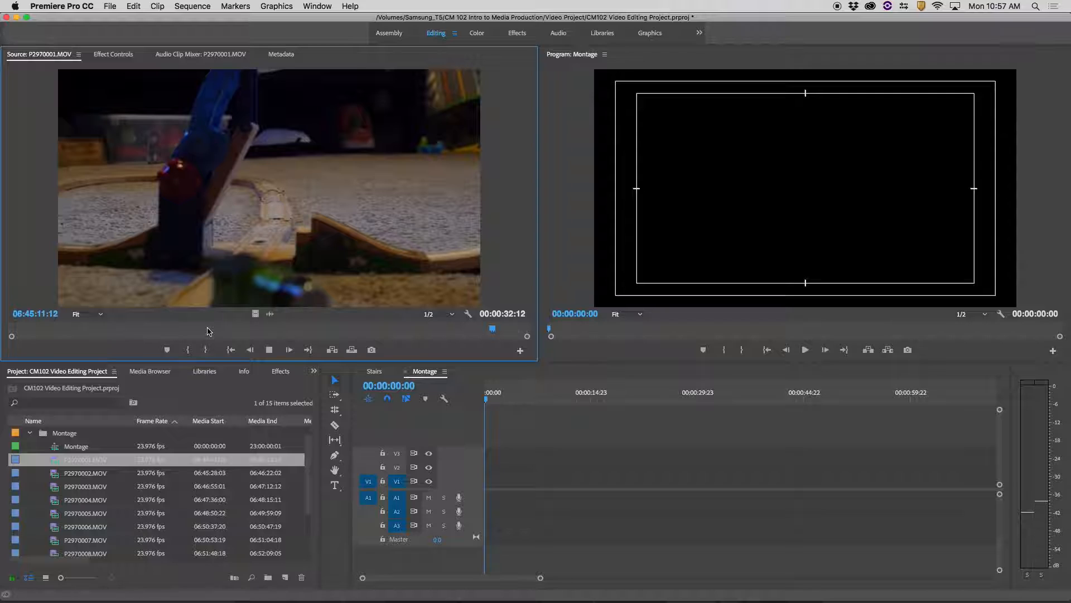
{"action": "key", "text": "j"}
{"action": "key", "text": "j"}
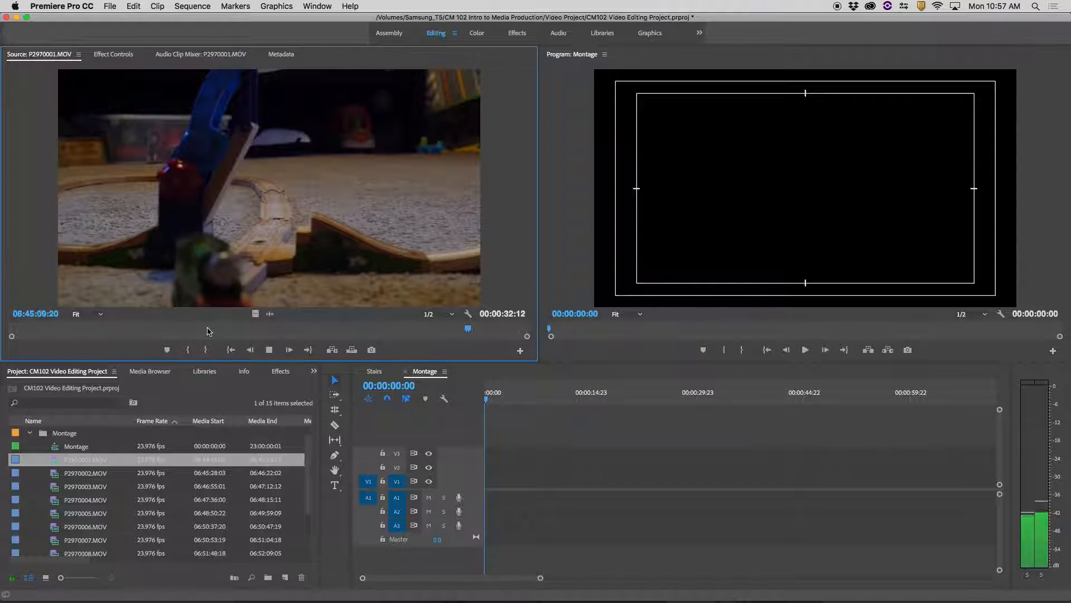
{"action": "key", "text": "j"}
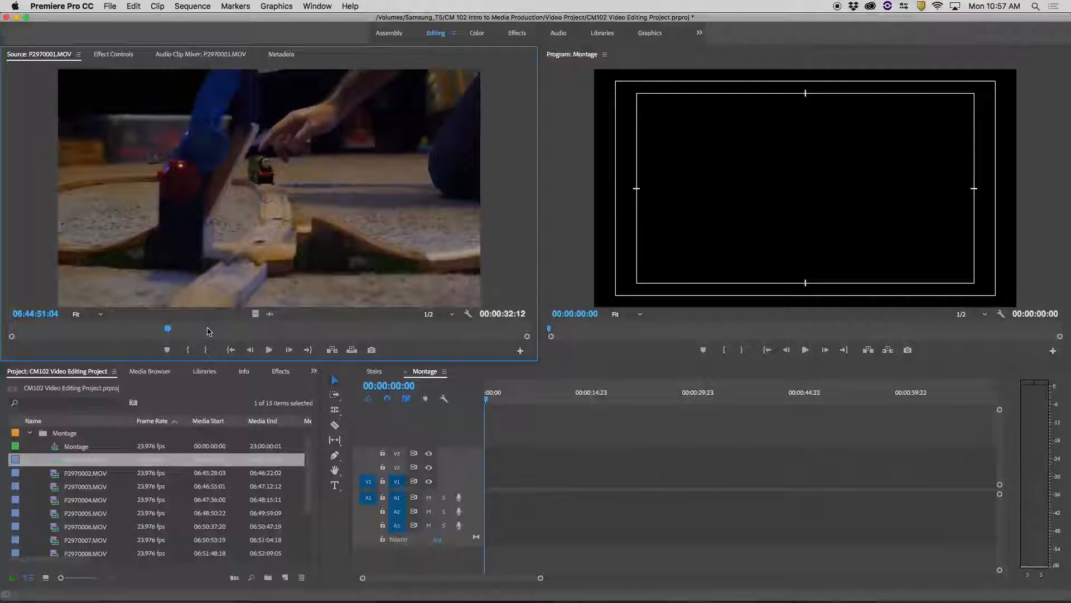
{"action": "key", "text": "l"}
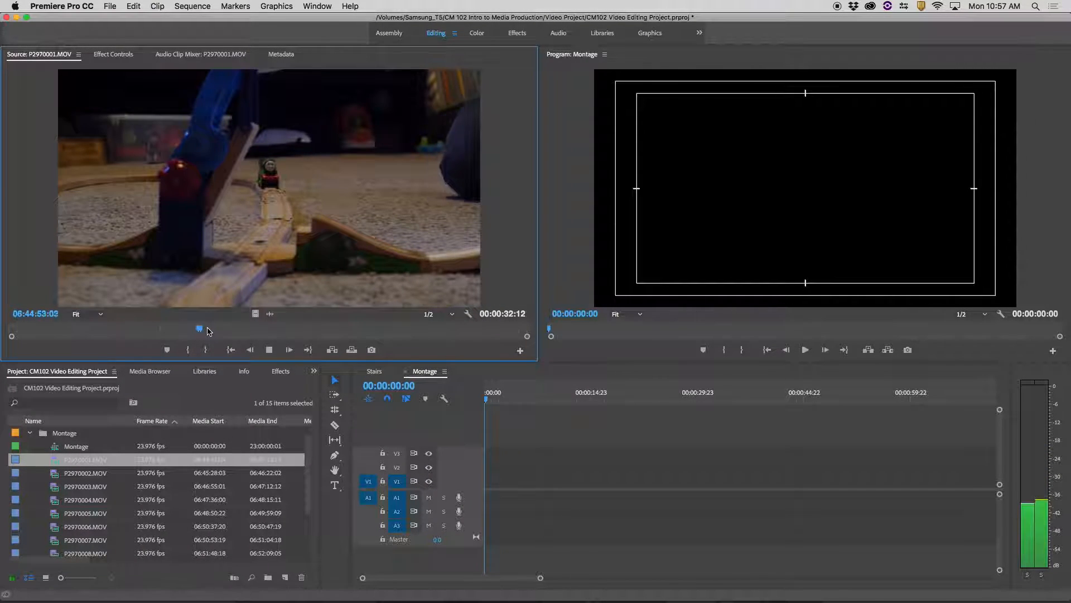
{"action": "key", "text": "l"}
{"action": "key", "text": "k"}
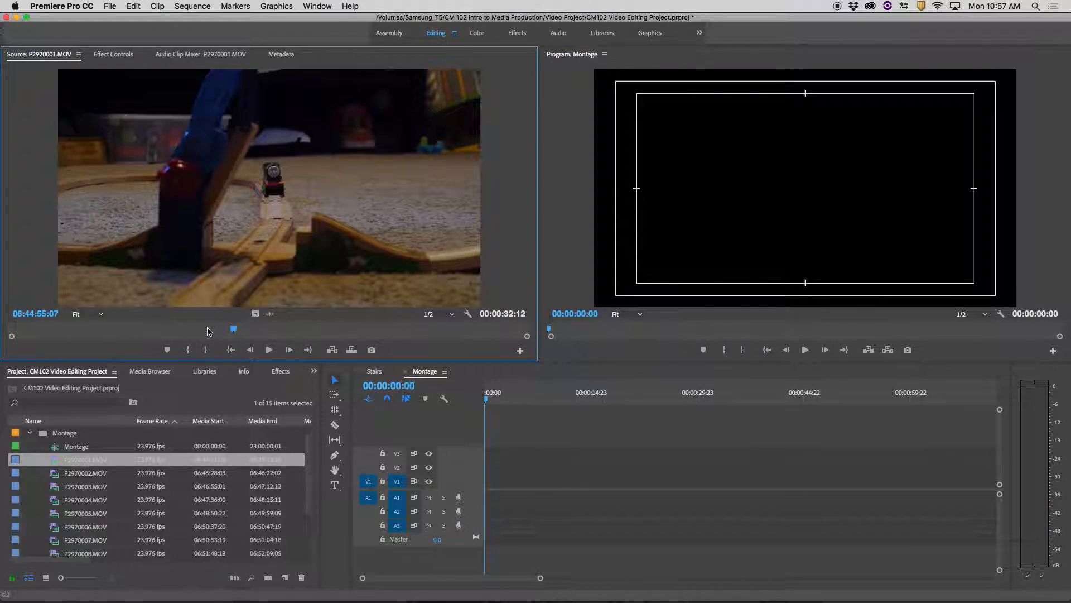
{"action": "key", "text": "Right"}
{"action": "key", "text": "Right"}
{"action": "key", "text": "Right"}
{"action": "key", "text": "Right"}
{"action": "key", "text": "Left"}
{"action": "key", "text": "Left"}
{"action": "key", "text": "Left"}
{"action": "key", "text": "i"}
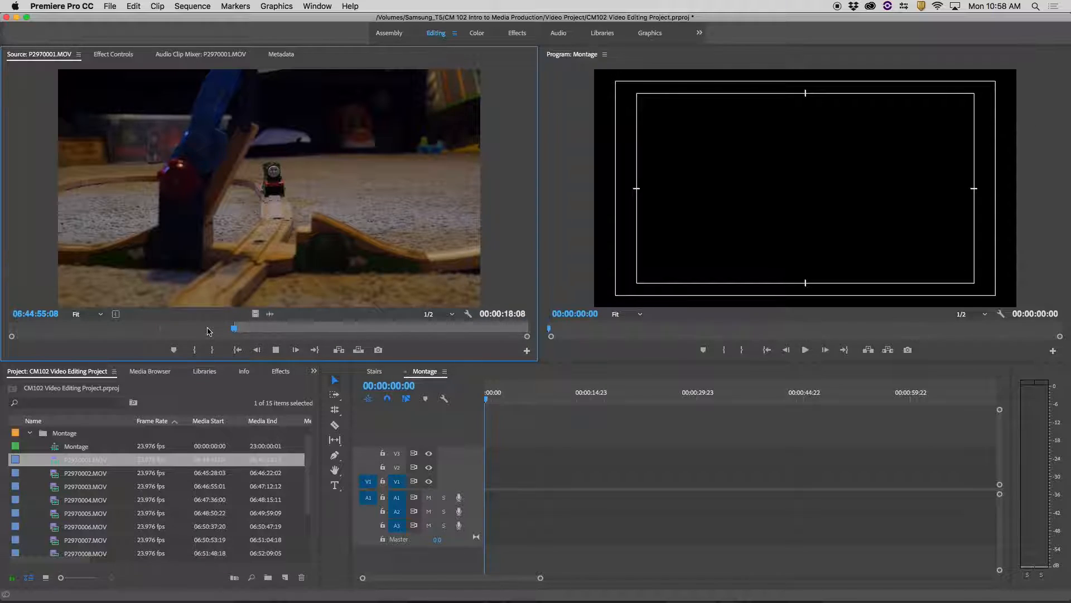
Step: Mark the Out point of P2970001.MOV at 06:45:02:10 and insert the marked section at the start of the Montage sequence
{"action": "key", "text": "space"}
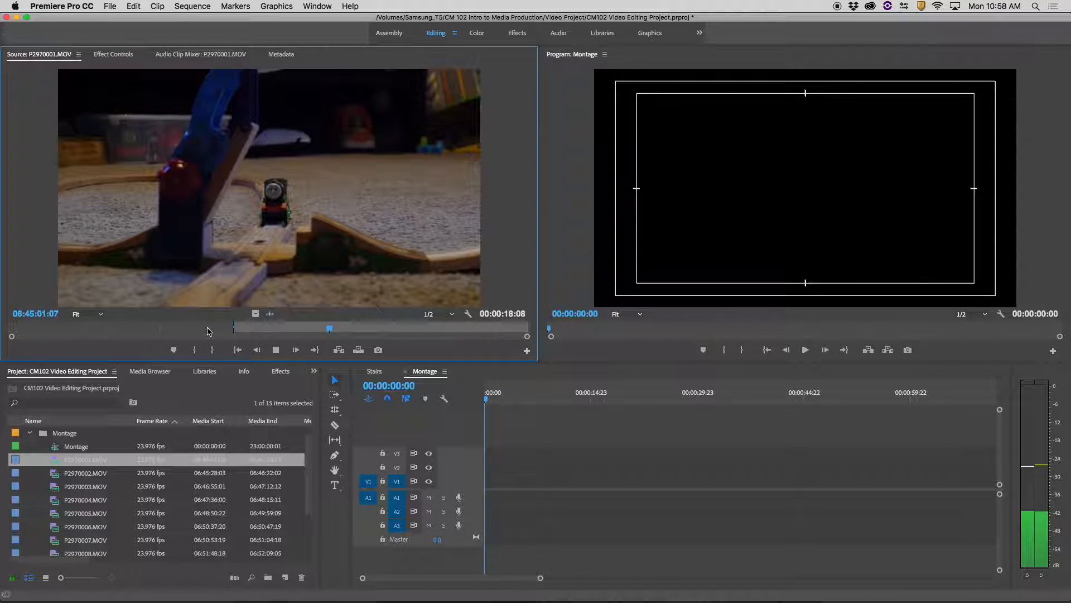
{"action": "key", "text": "space"}
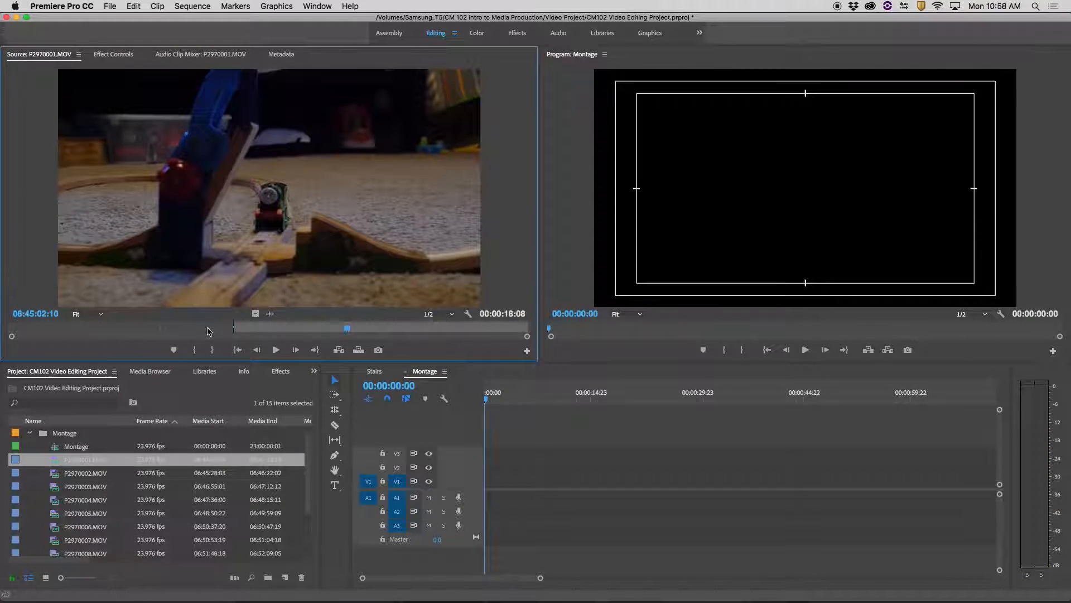
{"action": "key", "text": "o"}
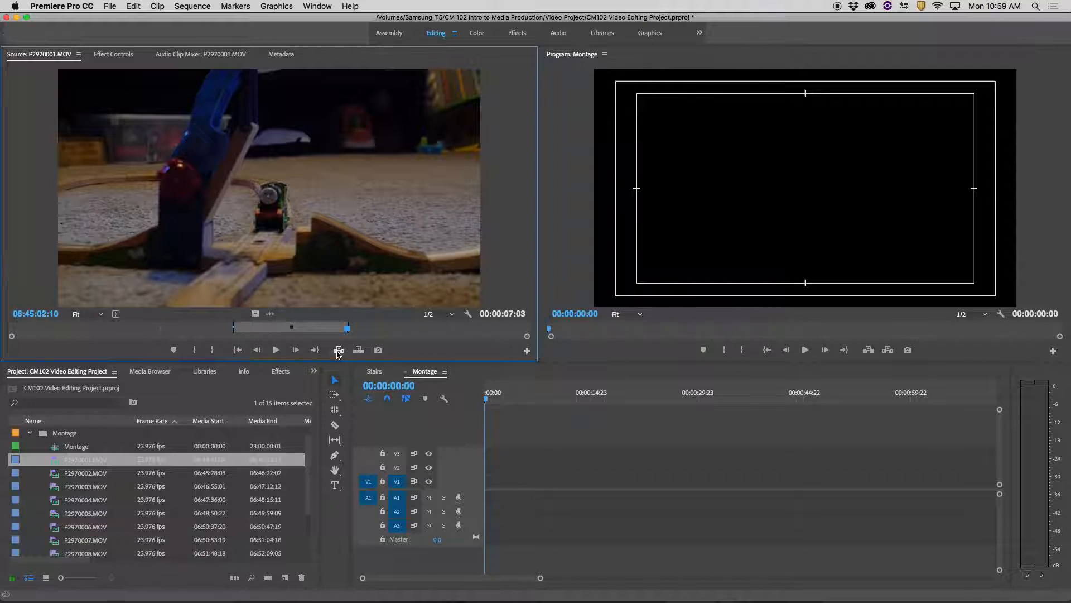
{"action": "left_click", "coordinate": [338, 350]}
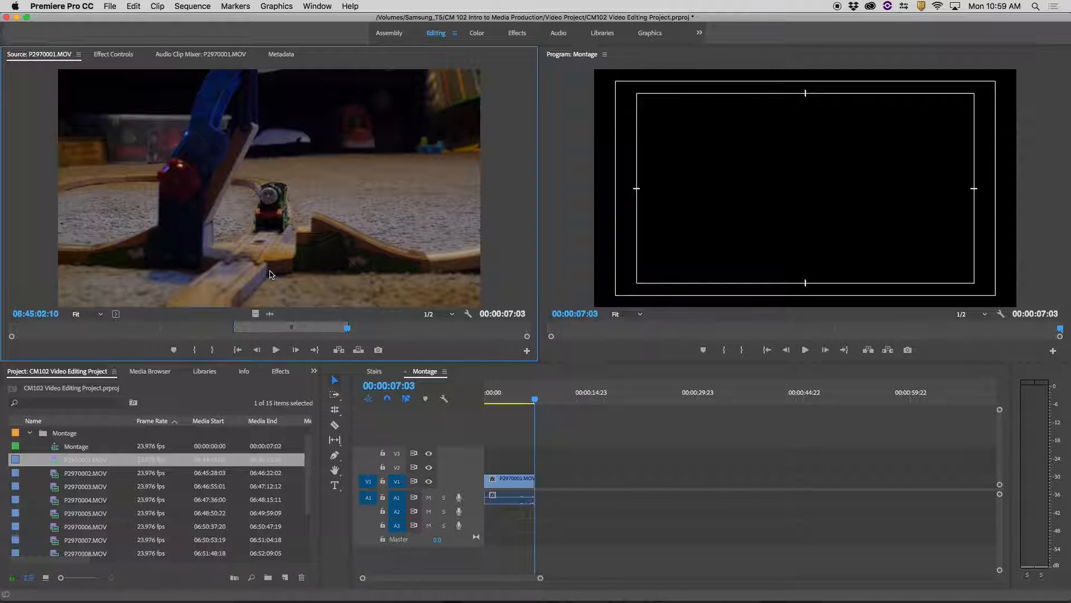
{"action": "mouse_move", "coordinate": [529, 401]}
{"action": "left_mouse_down"}
{"action": "mouse_move", "coordinate": [479, 400]}
{"action": "mouse_move", "coordinate": [531, 403]}
{"action": "left_mouse_up"}
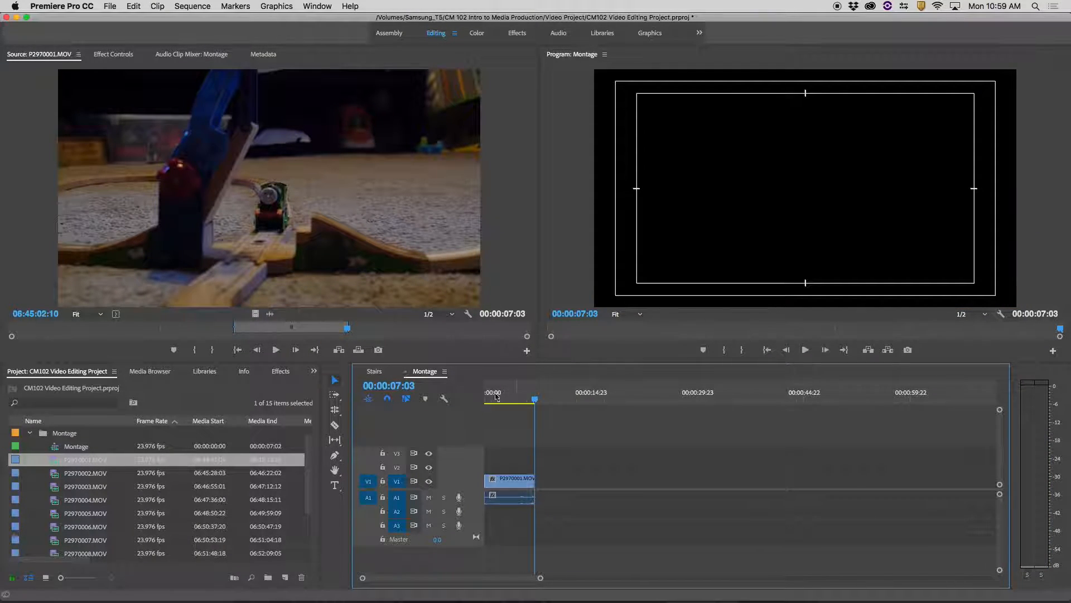
Step: Mark P2970003.MOV from 06:47:03:09 to 06:47:09:17 and place that section after the first clip in the sequence with an Overwrite edit
{"action": "double_click", "coordinate": [56, 476]}
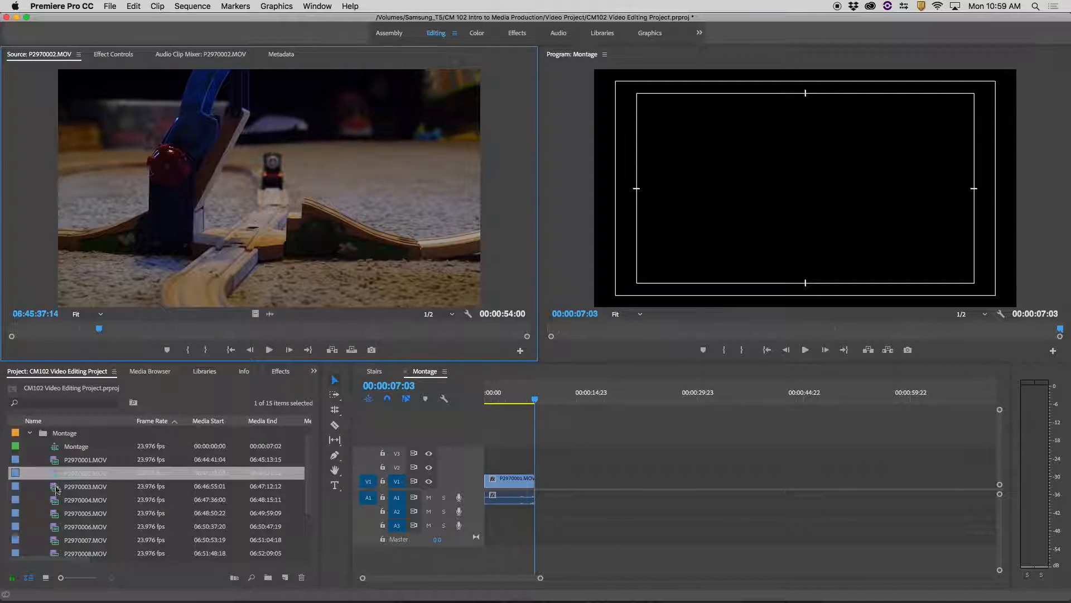
{"action": "double_click", "coordinate": [56, 489]}
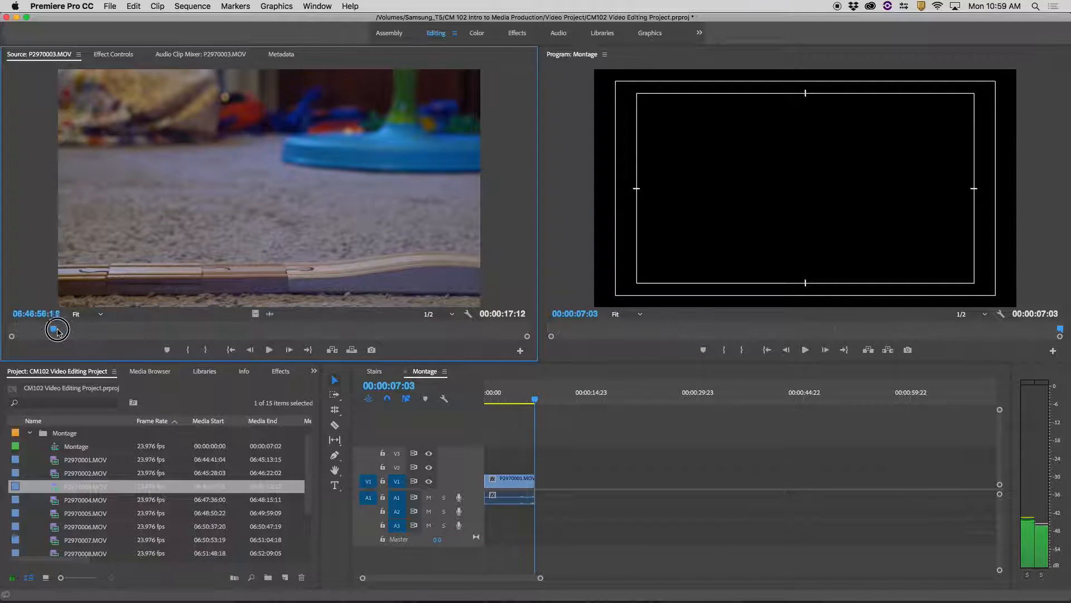
{"action": "left_click", "coordinate": [113, 333]}
{"action": "left_click_drag", "start_coordinate": [113, 333], "coordinate": [258, 337]}
{"action": "key", "text": "i"}
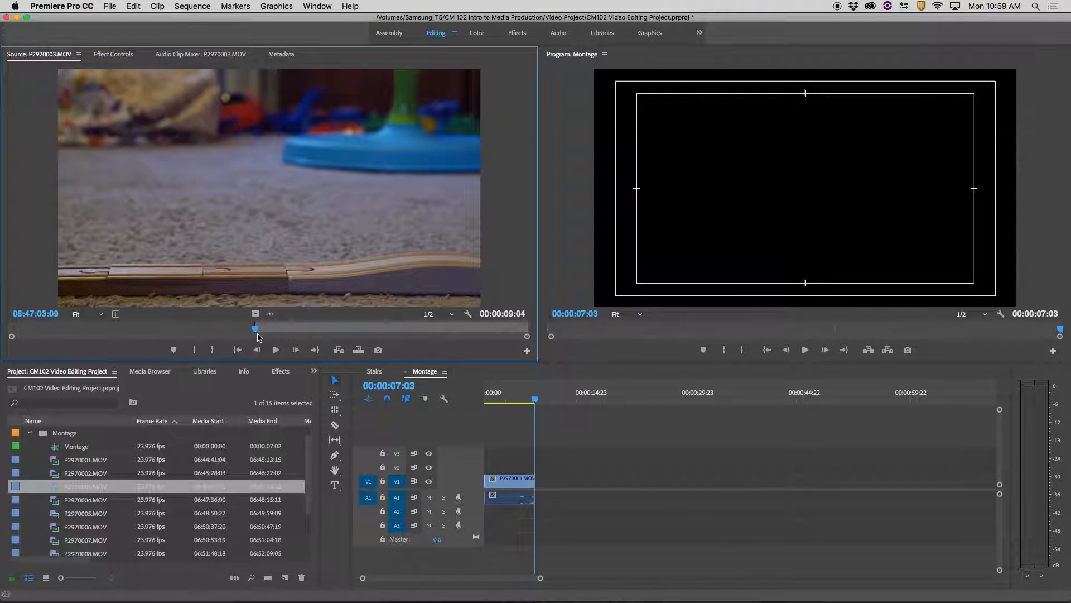
{"action": "left_click_drag", "start_coordinate": [254, 331], "coordinate": [445, 319]}
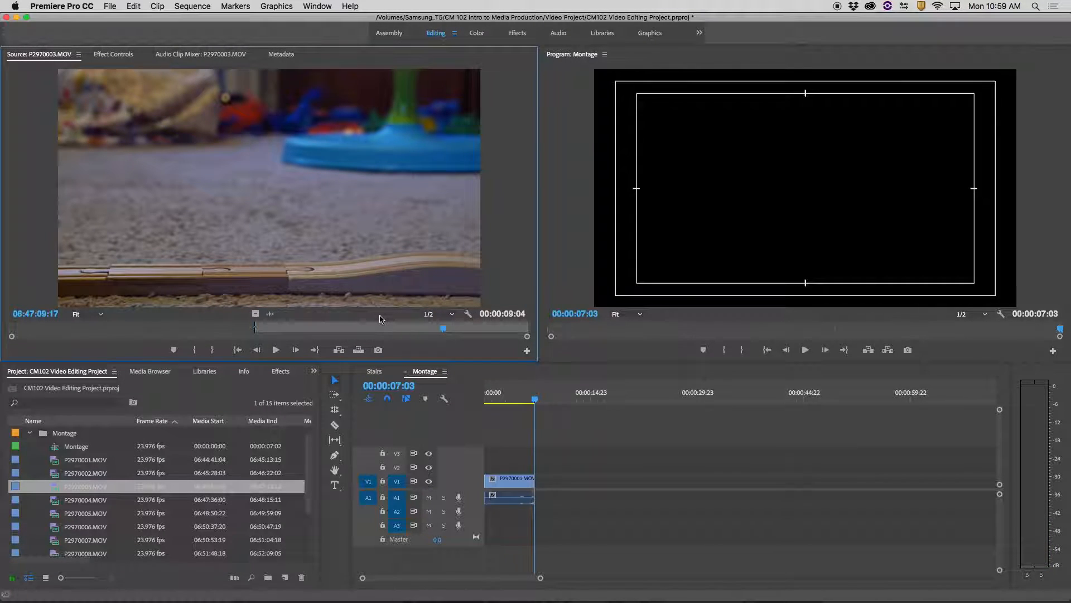
{"action": "key", "text": "o"}
{"action": "key", "text": "."}
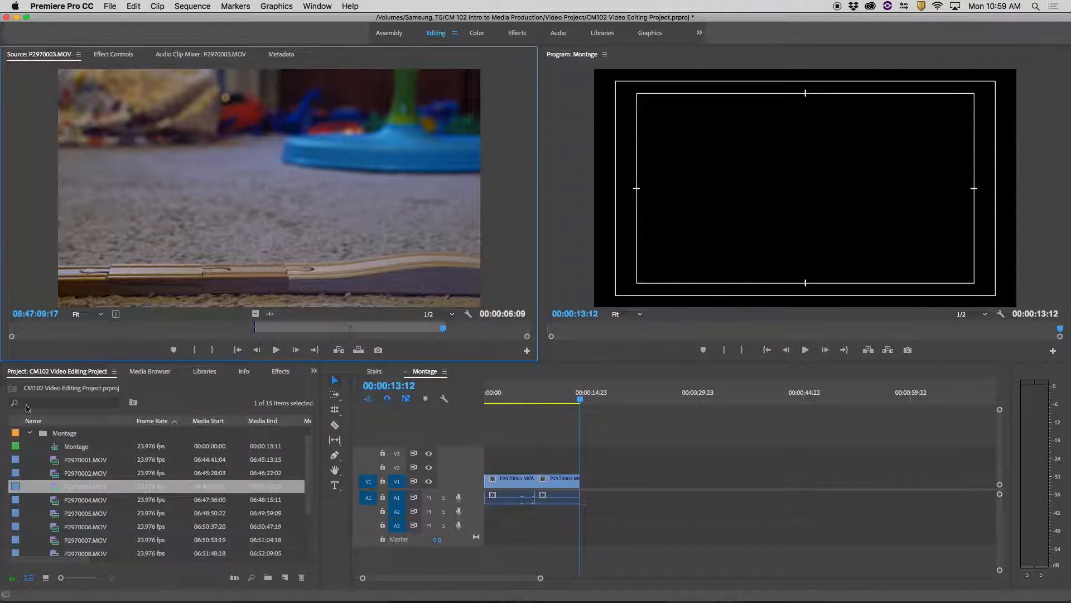
Step: Mark a section of P2970004.MOV lasting 00:00:06:04 and ending at 06:48:11:17, and add it after the second clip with an Overwrite edit
{"action": "double_click", "coordinate": [55, 501]}
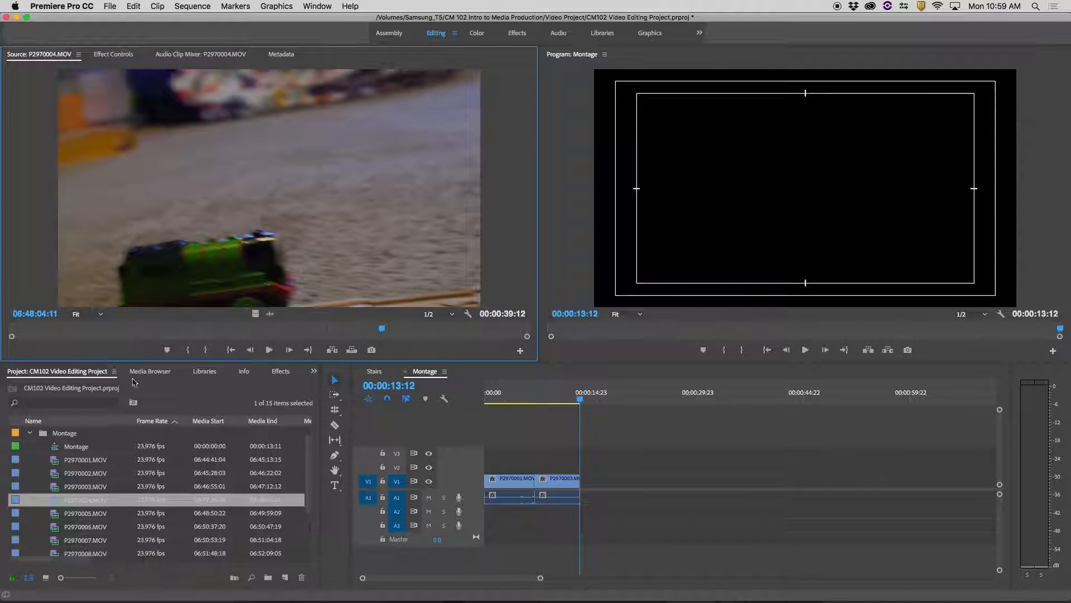
{"action": "left_click_drag", "start_coordinate": [193, 329], "coordinate": [397, 330]}
{"action": "key", "text": "i"}
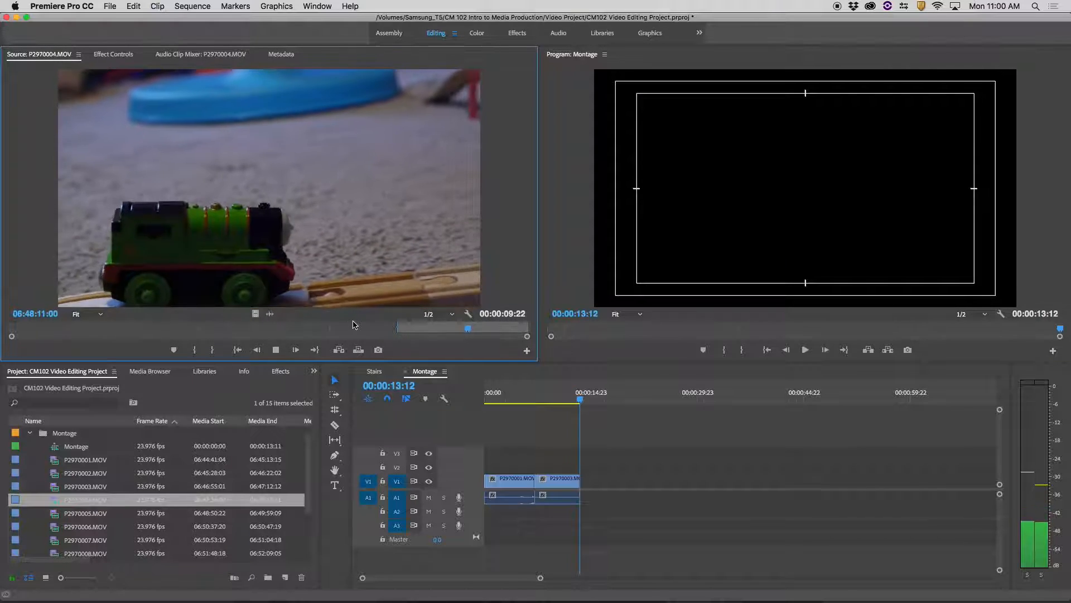
{"action": "key", "text": "o"}
{"action": "key", "text": "space"}
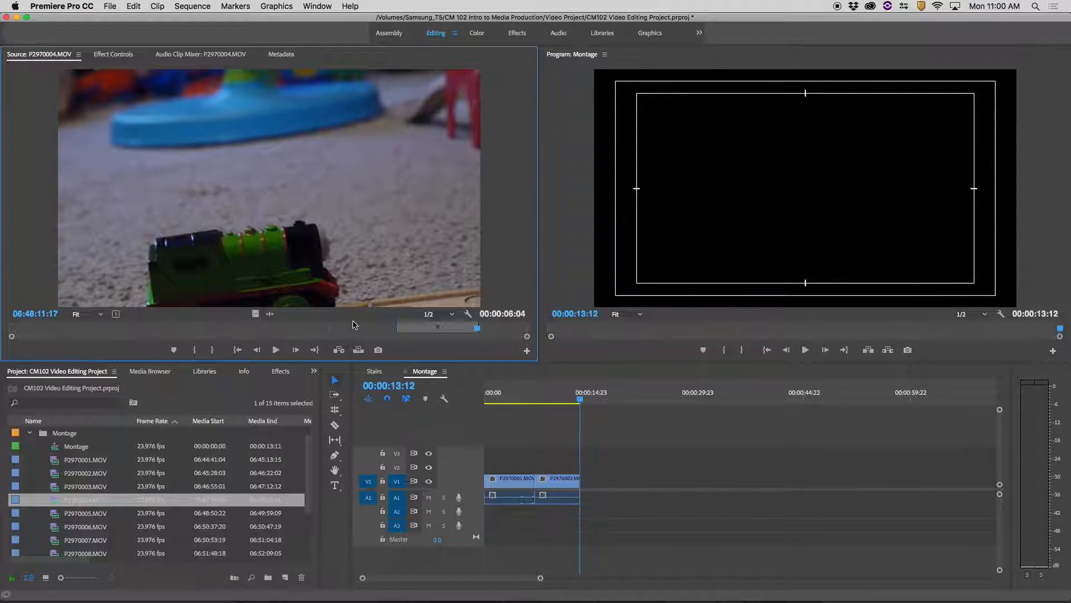
{"action": "key", "text": "period"}
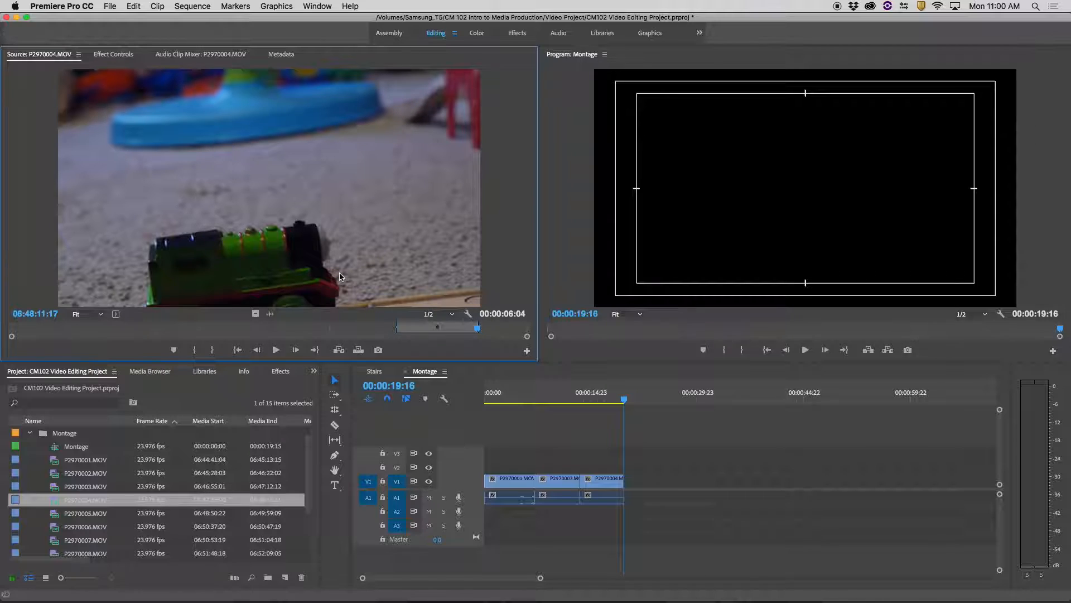
Step: Review P2970005.MOV and P2970006.MOV in the Source monitor, scrubbing through each for usable train footage
{"action": "double_click", "coordinate": [61, 514]}
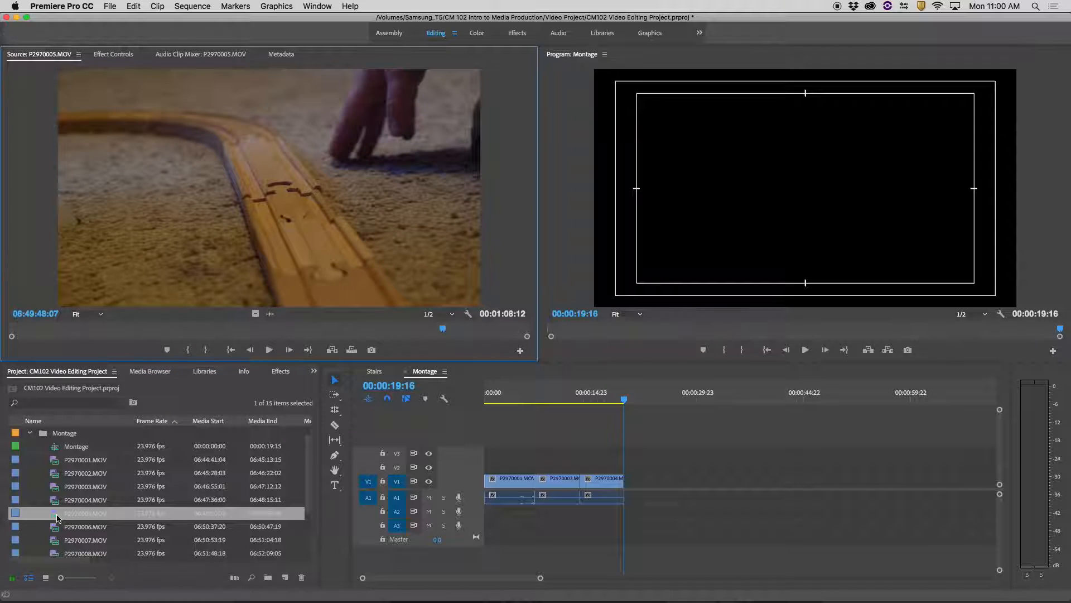
{"action": "left_click_drag", "start_coordinate": [442, 329], "coordinate": [496, 329]}
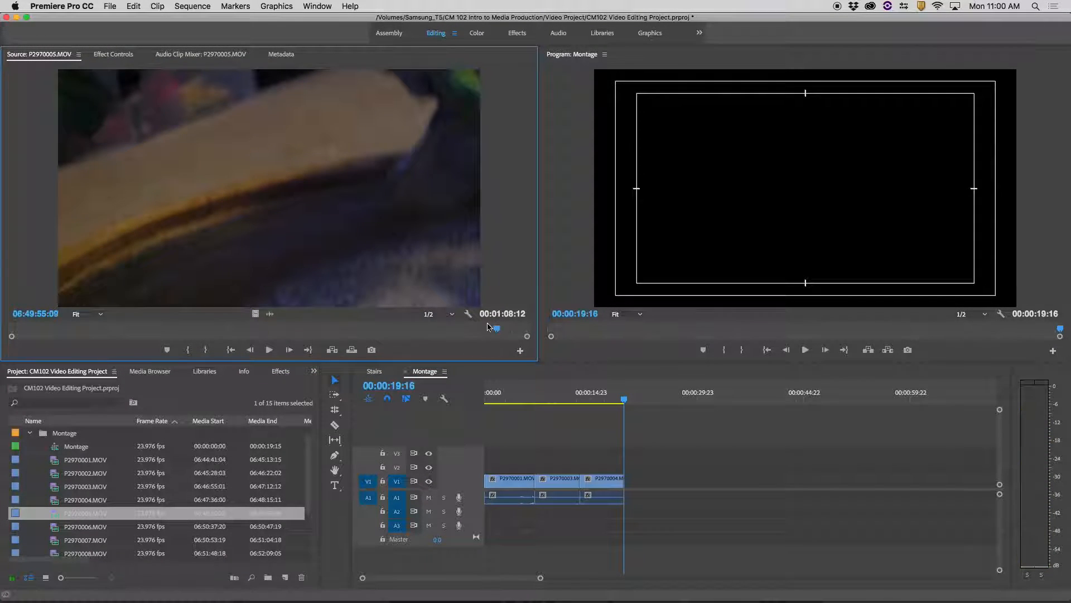
{"action": "double_click", "coordinate": [63, 527]}
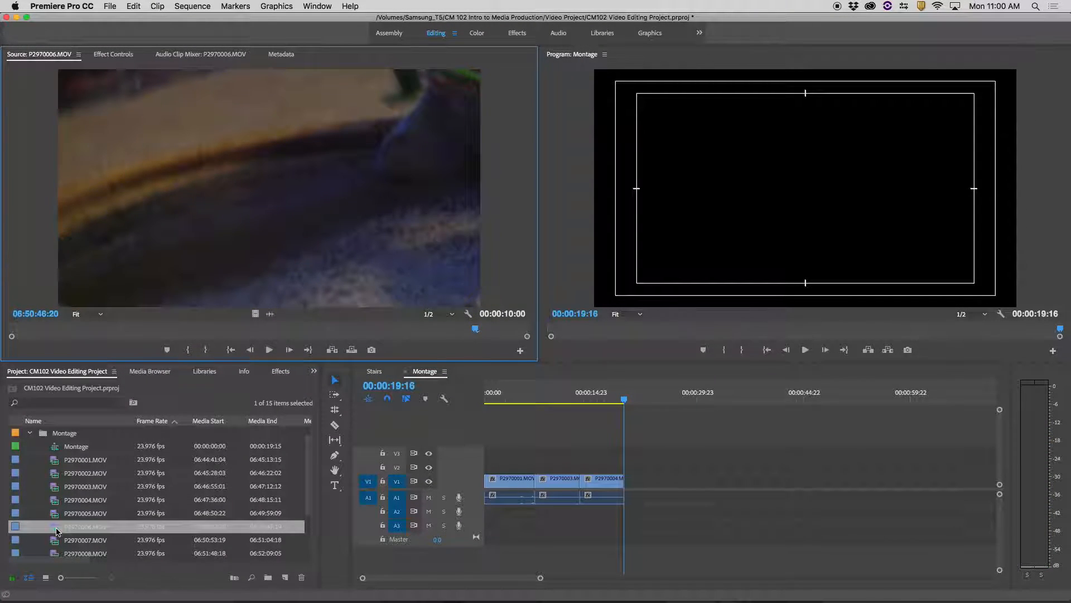
{"action": "left_click_drag", "start_coordinate": [353, 329], "coordinate": [443, 328]}
Step: Mark a 00:00:01:20 section of P2970007.MOV ending at 06:51:01:16 and add it at the end of the sequence with an Overwrite edit
{"action": "double_click", "coordinate": [57, 541]}
{"action": "left_click_drag", "start_coordinate": [289, 331], "coordinate": [381, 333]}
{"action": "key", "text": "i"}
{"action": "key", "text": "o"}
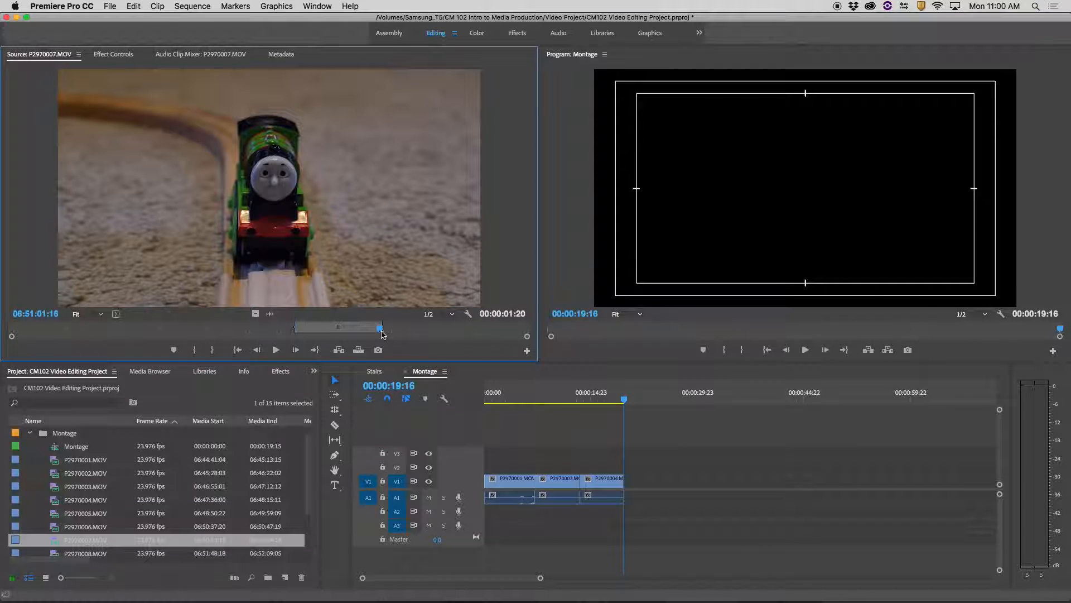
{"action": "key", "text": "period"}
Step: Mark a 00:00:06:16 section of P2970009.MOV starting at 06:52:35:07 and place it after the P2970007.MOV clip in the sequence
{"action": "scroll", "coordinate": [73, 538], "scroll_direction": "down", "scroll_amount": 5}
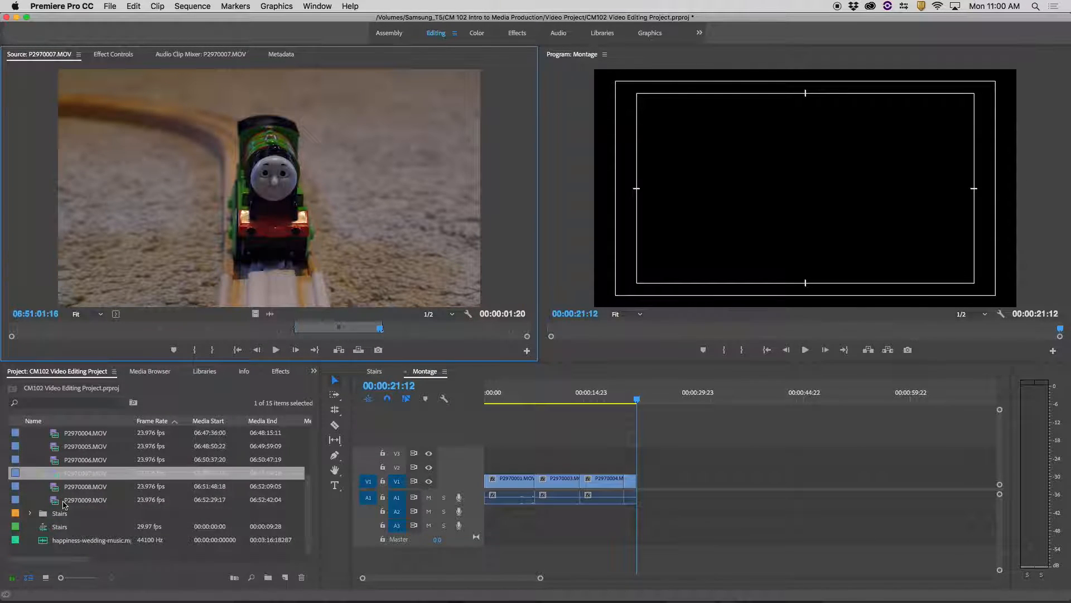
{"action": "double_click", "coordinate": [55, 486]}
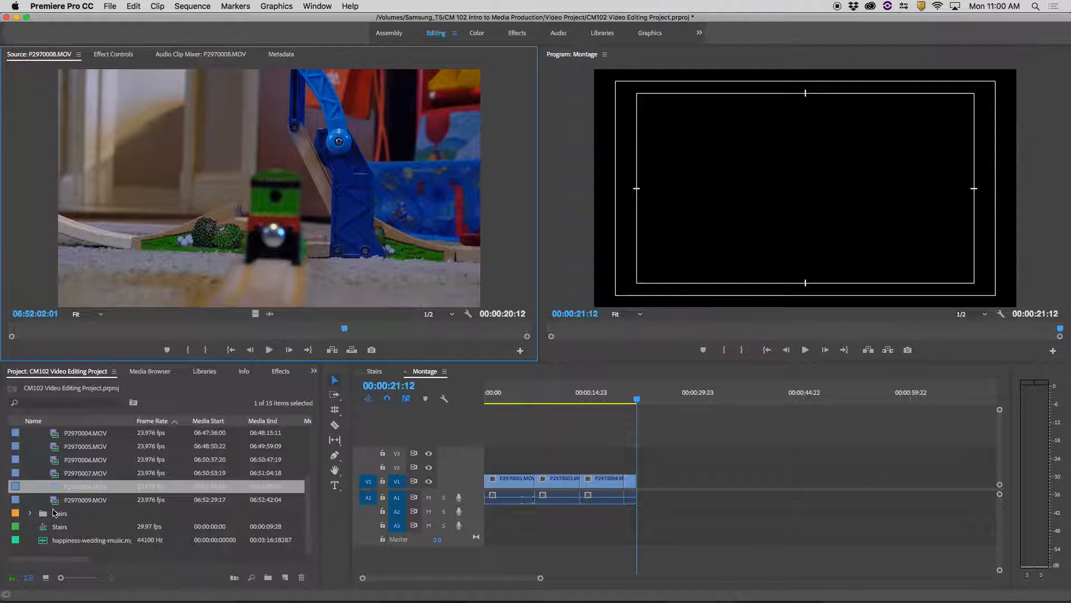
{"action": "double_click", "coordinate": [56, 500]}
{"action": "left_click_drag", "start_coordinate": [297, 328], "coordinate": [241, 334]}
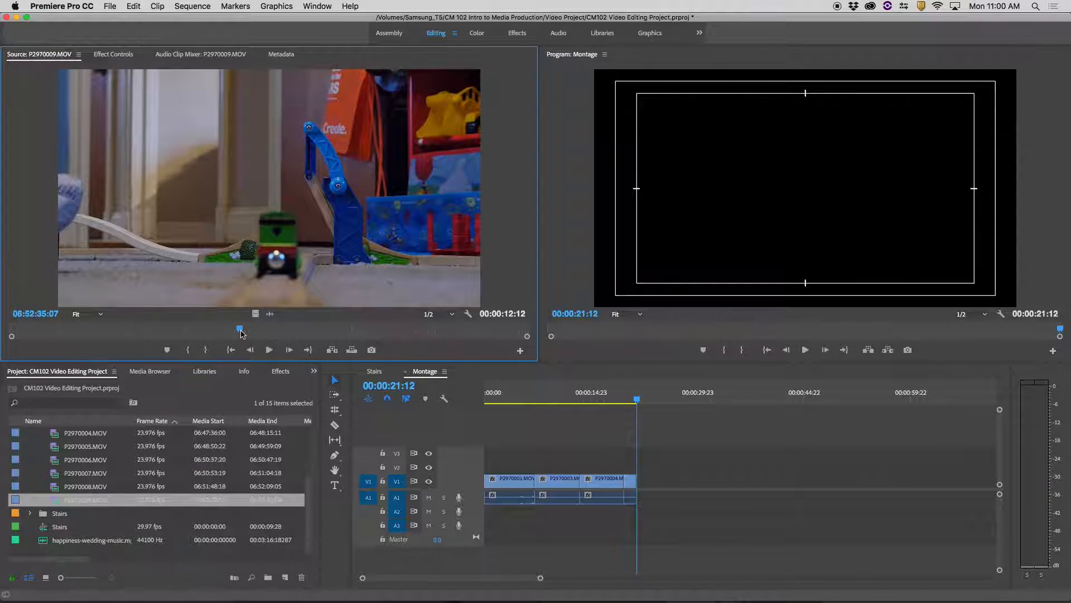
{"action": "key", "text": "i"}
{"action": "key", "text": "space"}
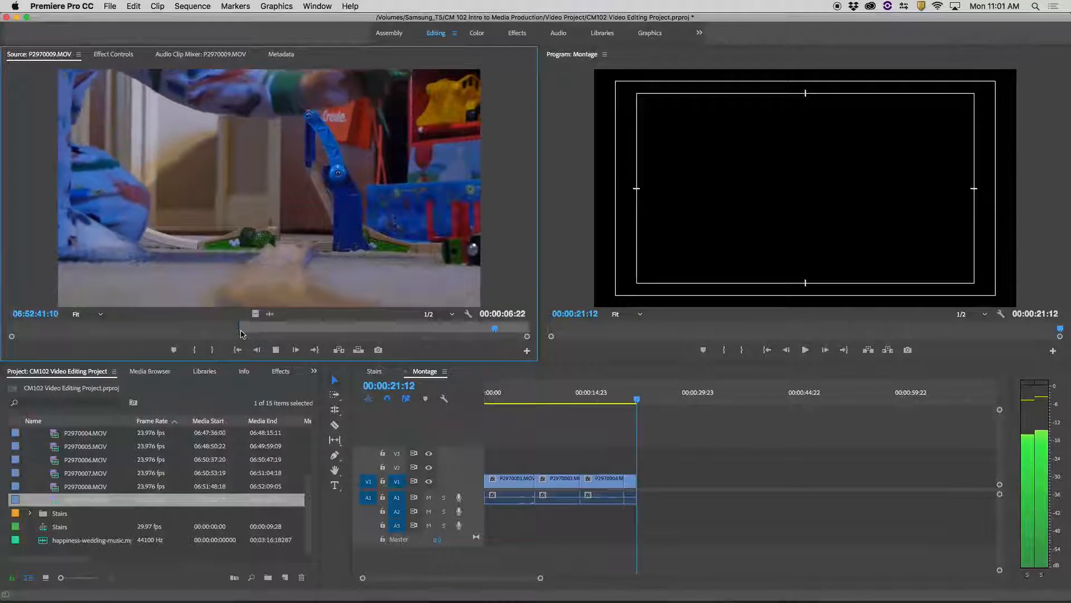
{"action": "key", "text": "o"}
{"action": "left_click_drag", "start_coordinate": [304, 256], "coordinate": [645, 491]}
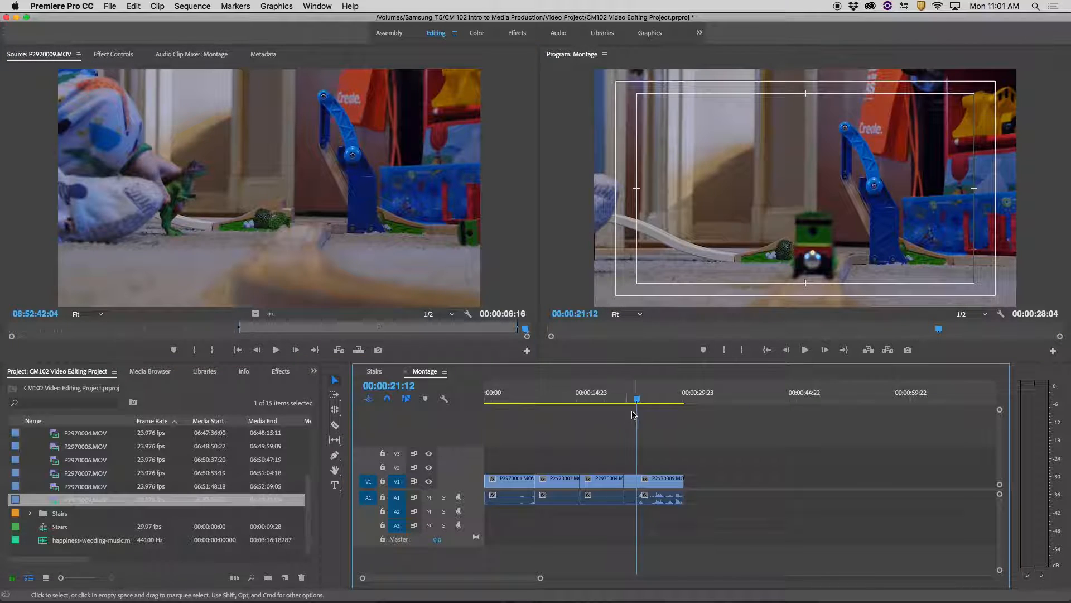
Step: Mute audio track A1 and play the Montage sequence from the beginning
{"action": "left_click_drag", "start_coordinate": [636, 399], "coordinate": [479, 410]}
{"action": "left_click", "coordinate": [429, 497]}
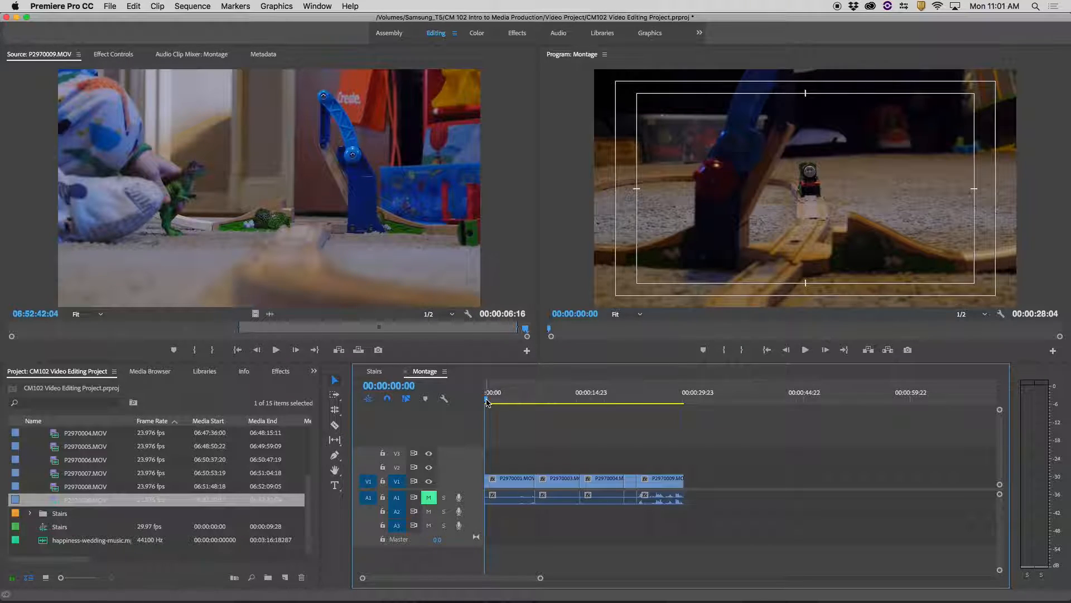
{"action": "mouse_move", "coordinate": [487, 401]}
{"action": "left_mouse_down"}
{"action": "mouse_move", "coordinate": [663, 401]}
{"action": "mouse_move", "coordinate": [481, 413]}
{"action": "left_mouse_up"}
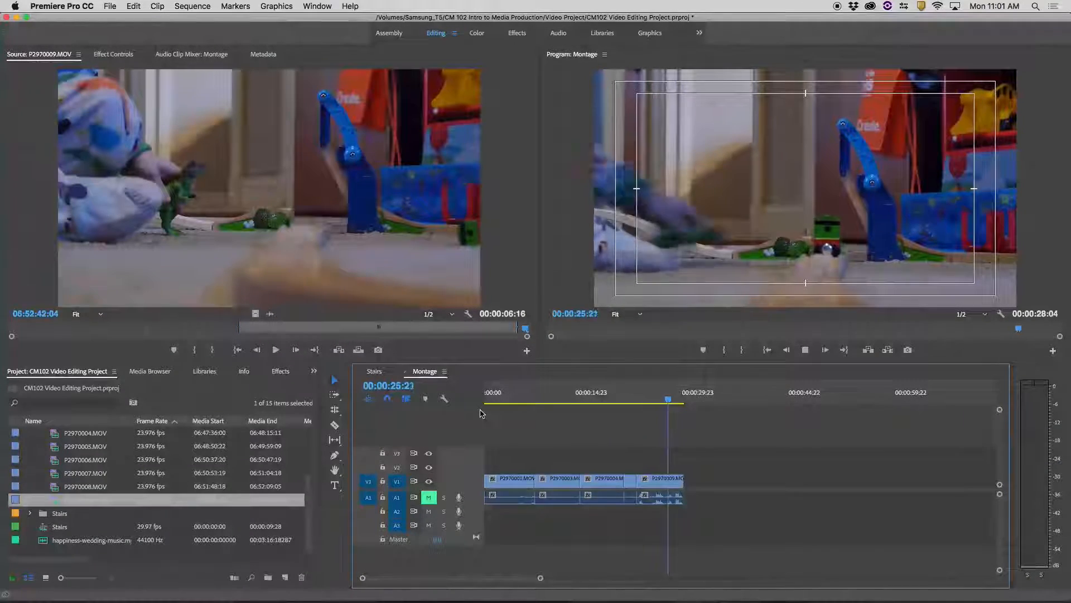
{"action": "key", "text": "space"}
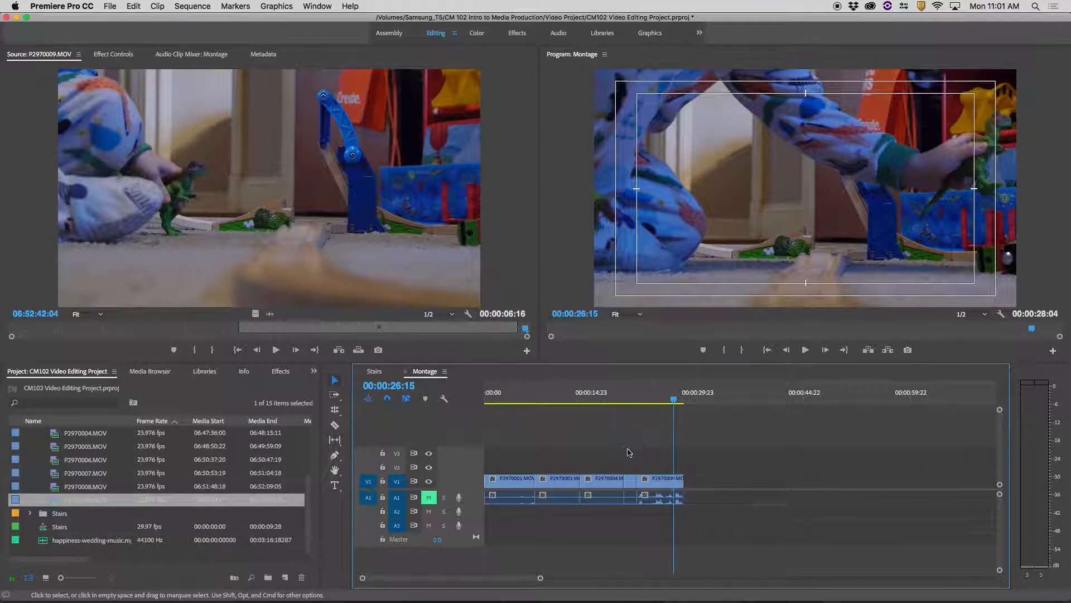
Step: Move the P2970007.MOV clip to V2 and A2 at 00:00:13:12, and shift P2970004.MOV later to meet the P2970009.MOV clip
{"action": "left_click_drag", "start_coordinate": [675, 400], "coordinate": [632, 409]}
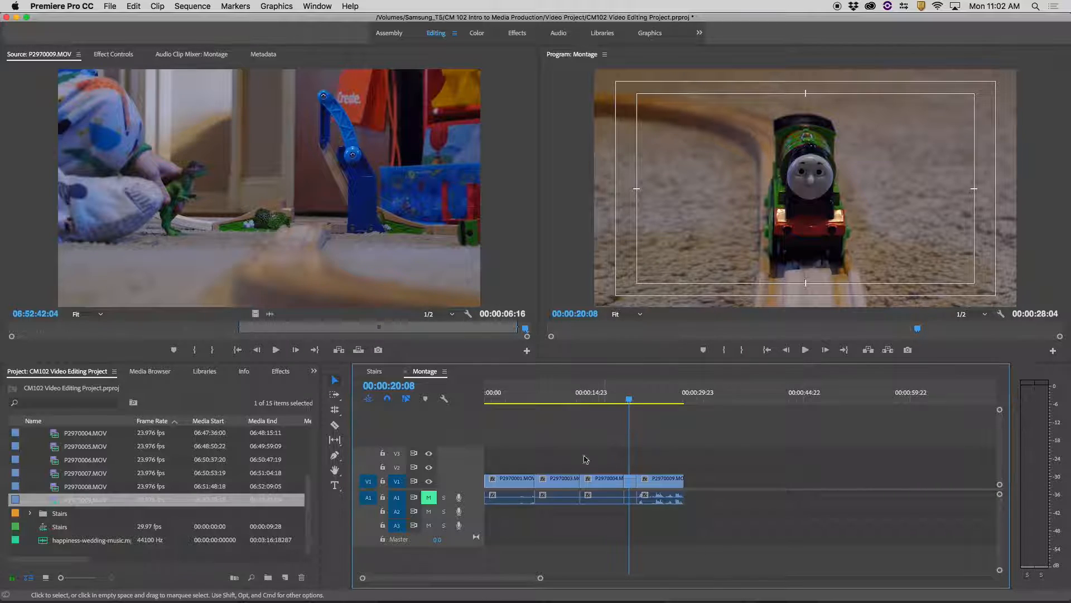
{"action": "left_click", "coordinate": [631, 481]}
{"action": "left_click_drag", "start_coordinate": [634, 484], "coordinate": [633, 513]}
{"action": "mouse_move", "coordinate": [632, 469]}
{"action": "left_mouse_down"}
{"action": "mouse_move", "coordinate": [590, 470]}
{"action": "mouse_move", "coordinate": [622, 484]}
{"action": "left_mouse_up"}
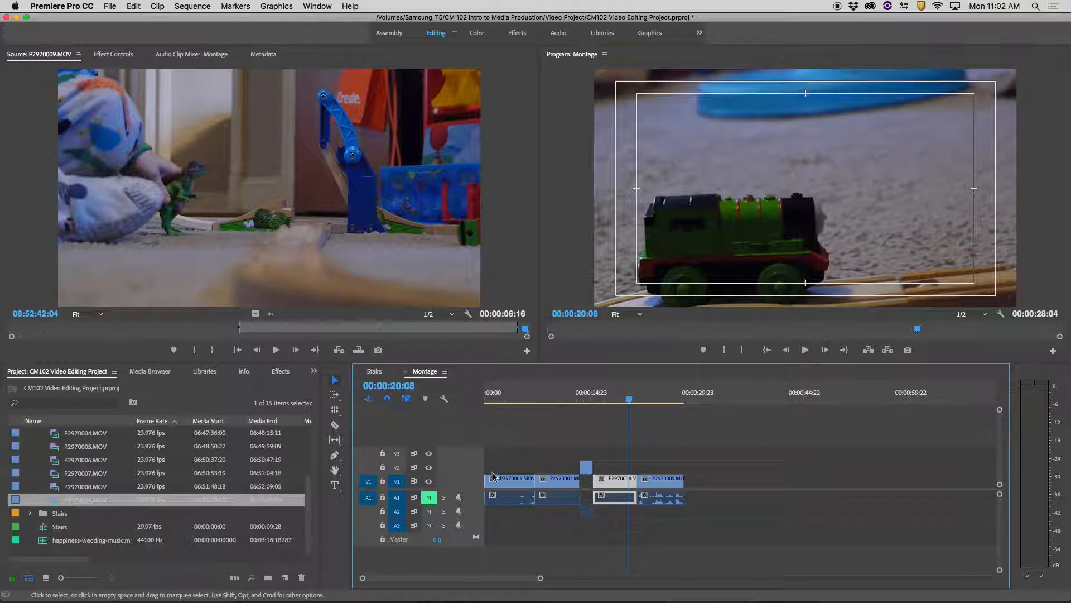
{"action": "scroll", "coordinate": [590, 511], "scroll_direction": "up", "scroll_amount": 5}
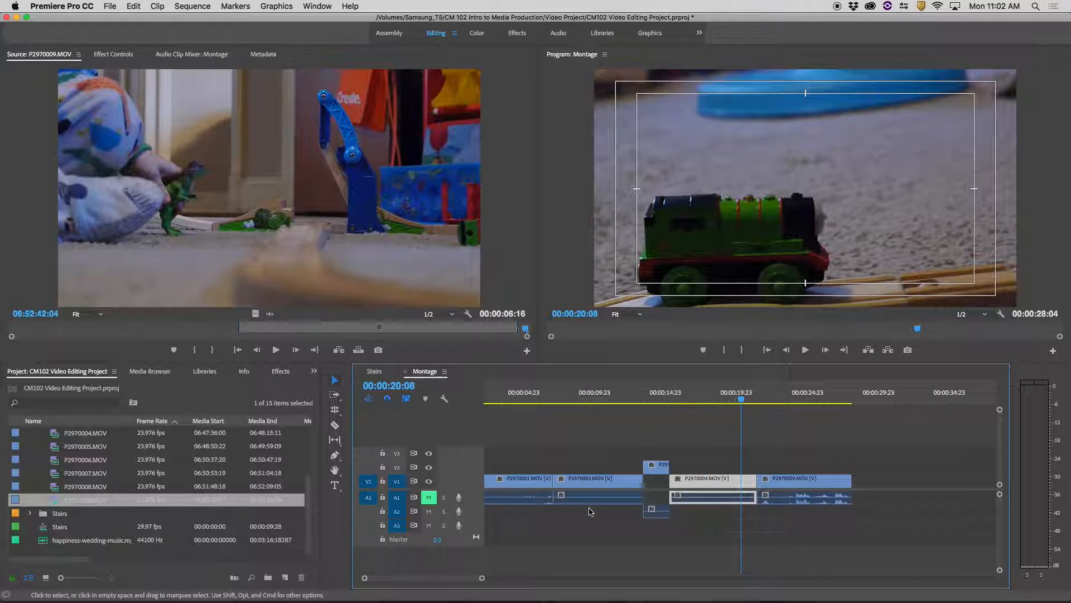
{"action": "scroll", "coordinate": [590, 511], "scroll_direction": "down", "scroll_amount": 3}
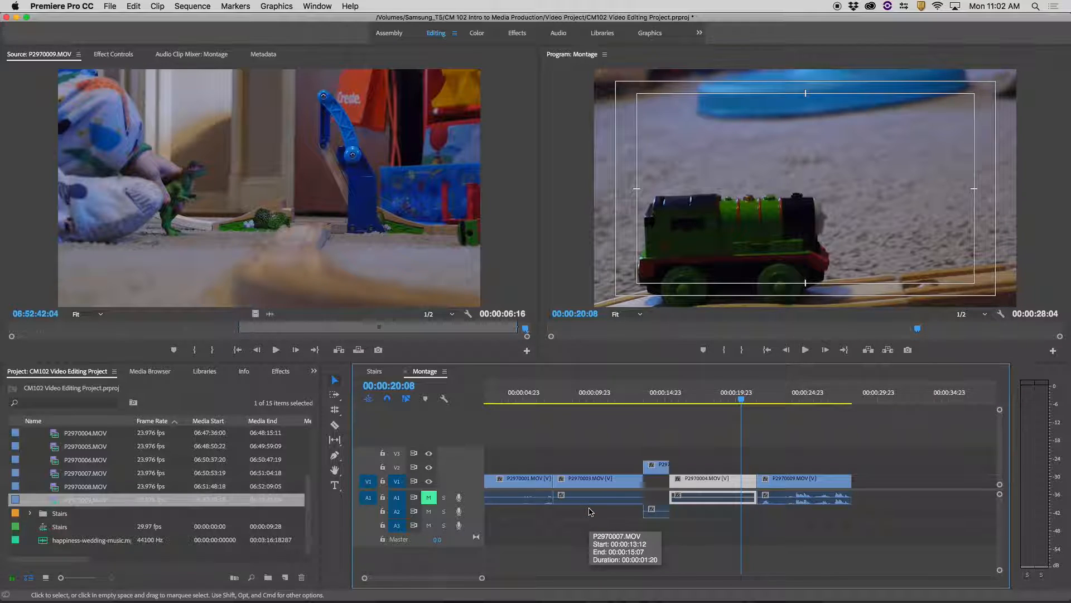
{"action": "left_click_drag", "start_coordinate": [465, 577], "coordinate": [449, 578]}
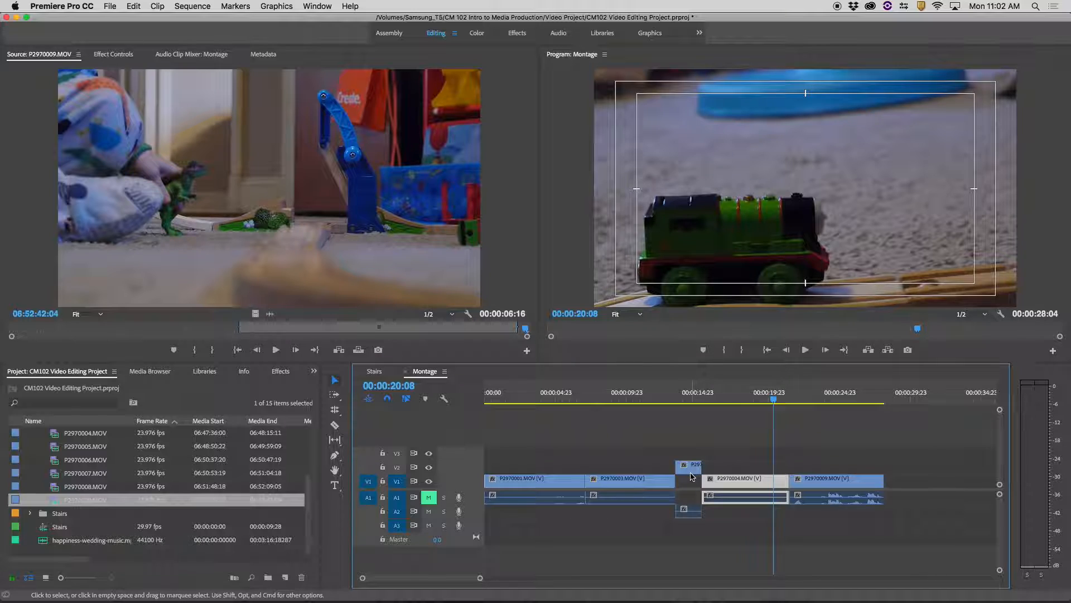
Step: Extend the end of the P2970007.MOV clip on V2 by about two seconds, over P2970004.MOV, and mute audio track A2
{"action": "left_click_drag", "start_coordinate": [698, 466], "coordinate": [731, 465]}
{"action": "left_click", "coordinate": [712, 397]}
{"action": "left_click_drag", "start_coordinate": [714, 397], "coordinate": [747, 397]}
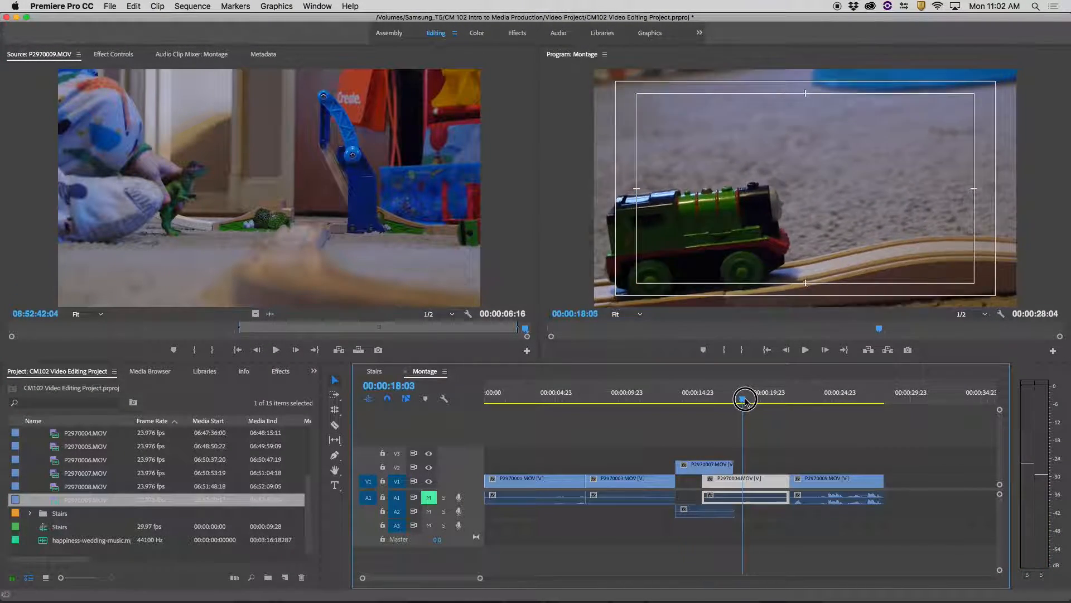
{"action": "left_click", "coordinate": [429, 511]}
{"action": "left_click", "coordinate": [767, 460]}
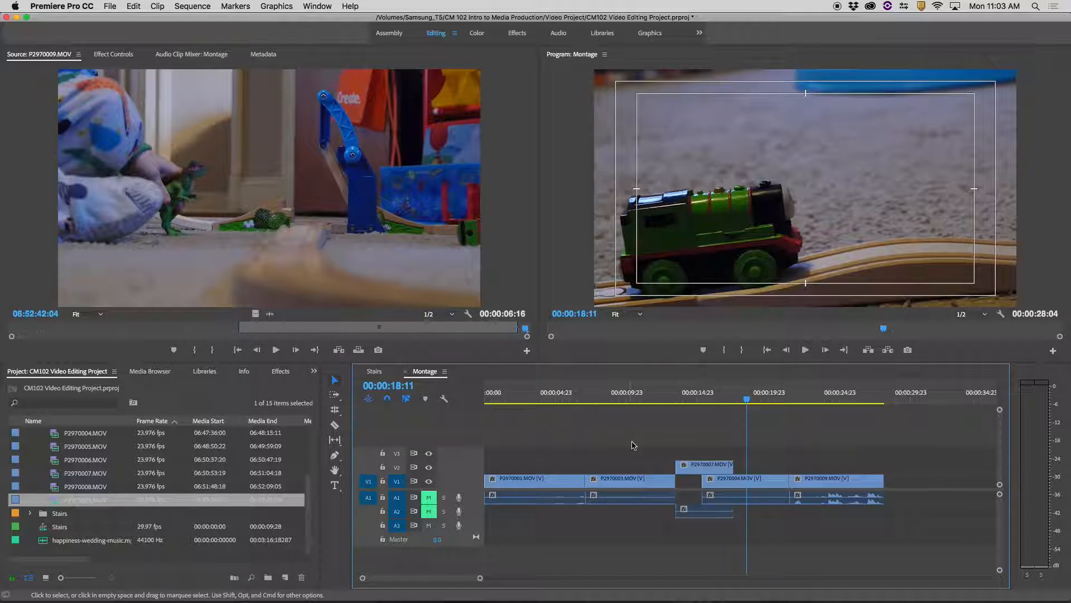
Step: Shift the P2970004.MOV and P2970009.MOV clips together to start where P2970007.MOV ends, and undo the move
{"action": "left_click", "coordinate": [761, 462]}
{"action": "left_click_drag", "start_coordinate": [761, 462], "coordinate": [831, 515]}
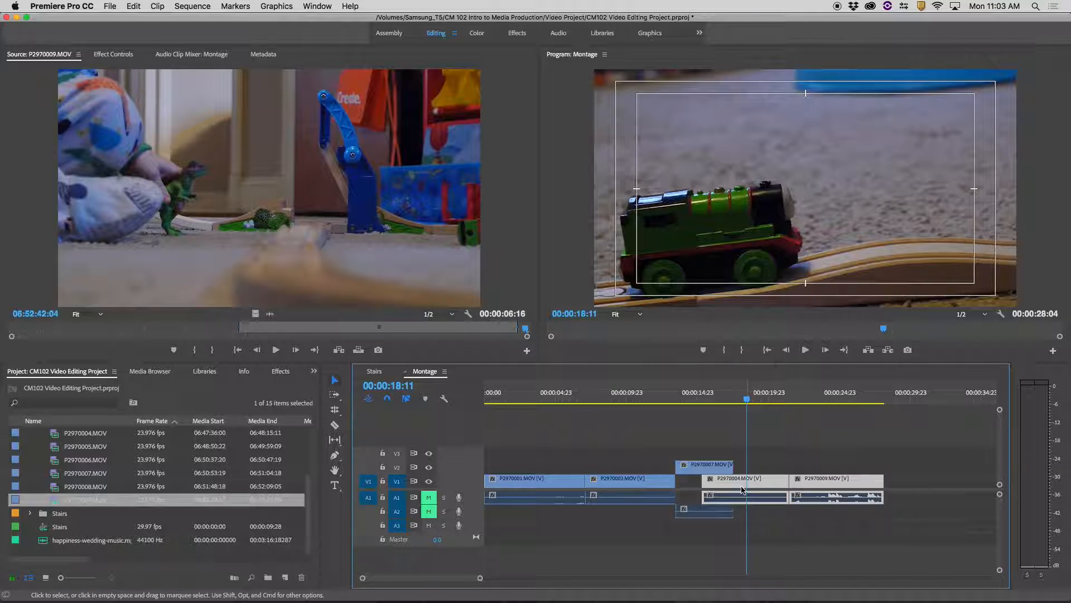
{"action": "left_click_drag", "start_coordinate": [712, 479], "coordinate": [750, 486]}
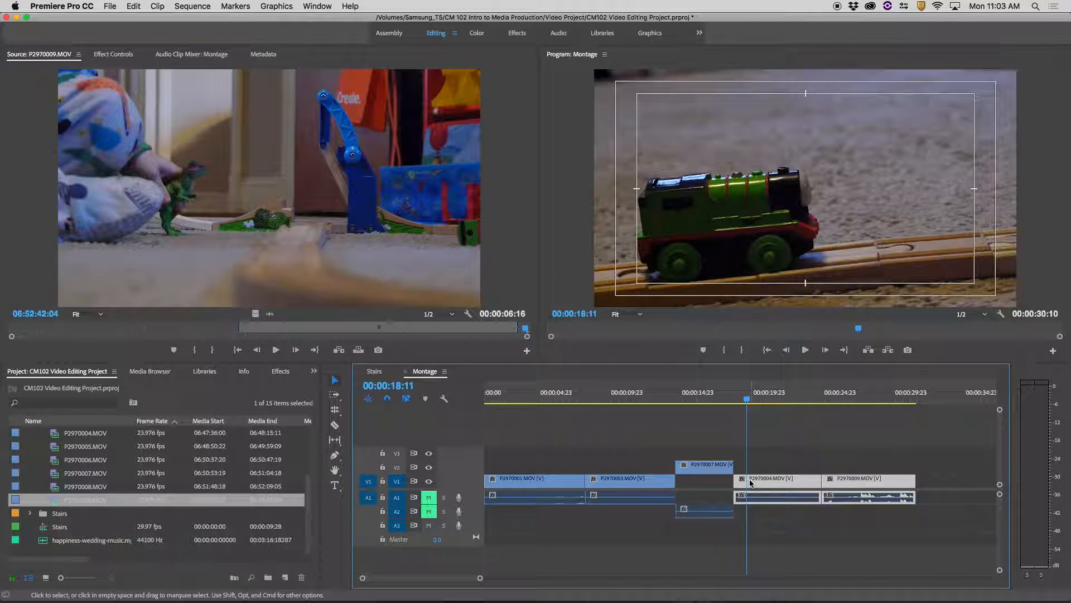
{"action": "key", "text": "super+z"}
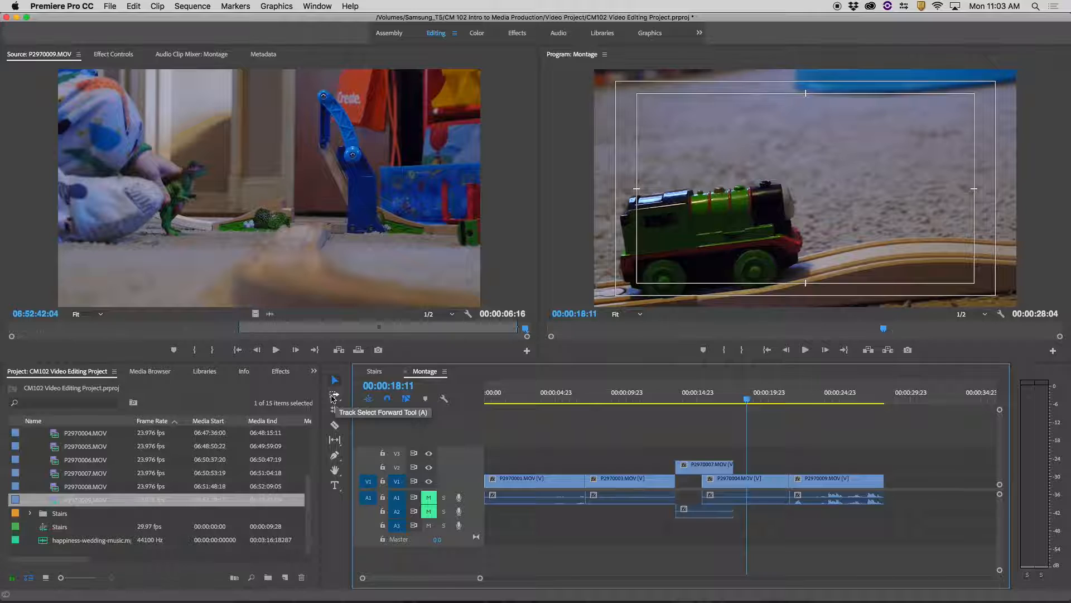
Step: Use Track Select Forward to select the clips from P2970001.MOV, P2970003.MOV, P2970004.MOV and the V1 gap onward, one starting point after another
{"action": "left_click", "coordinate": [336, 396]}
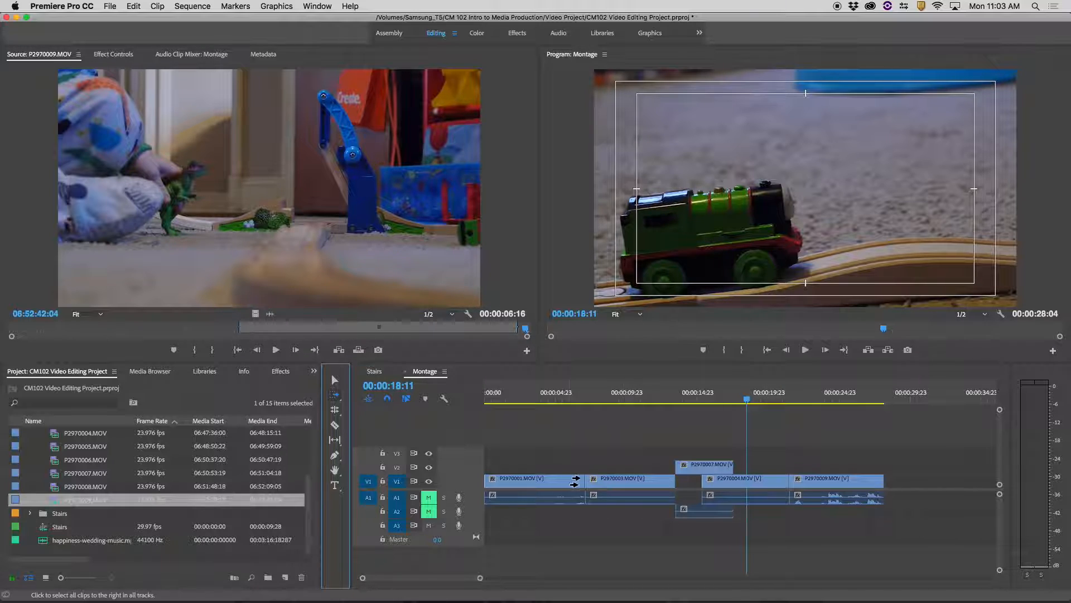
{"action": "left_click", "coordinate": [552, 481]}
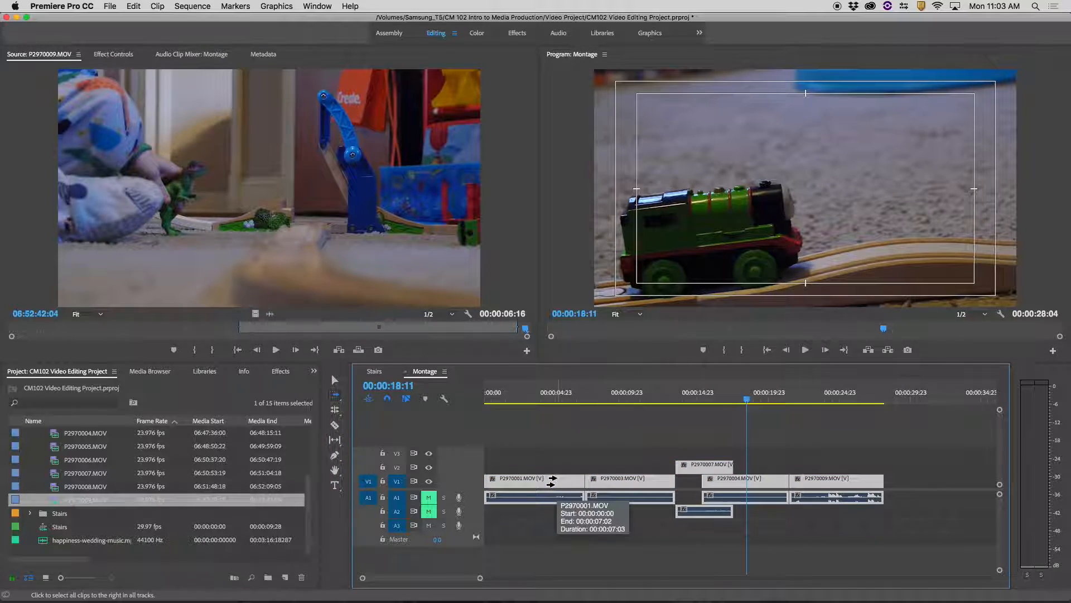
{"action": "left_click", "coordinate": [601, 479]}
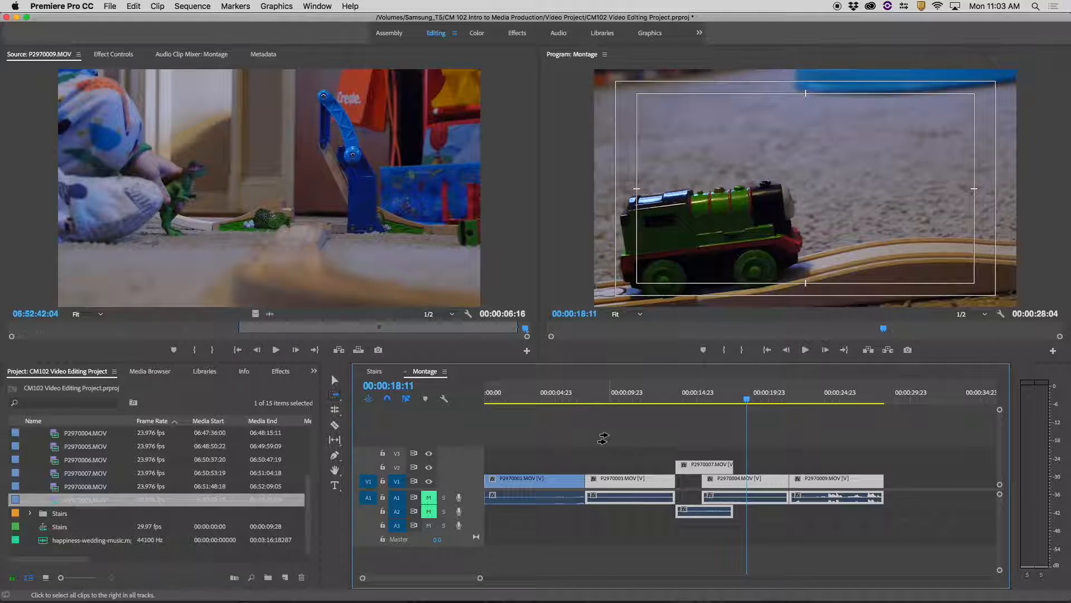
{"action": "left_click", "coordinate": [763, 481]}
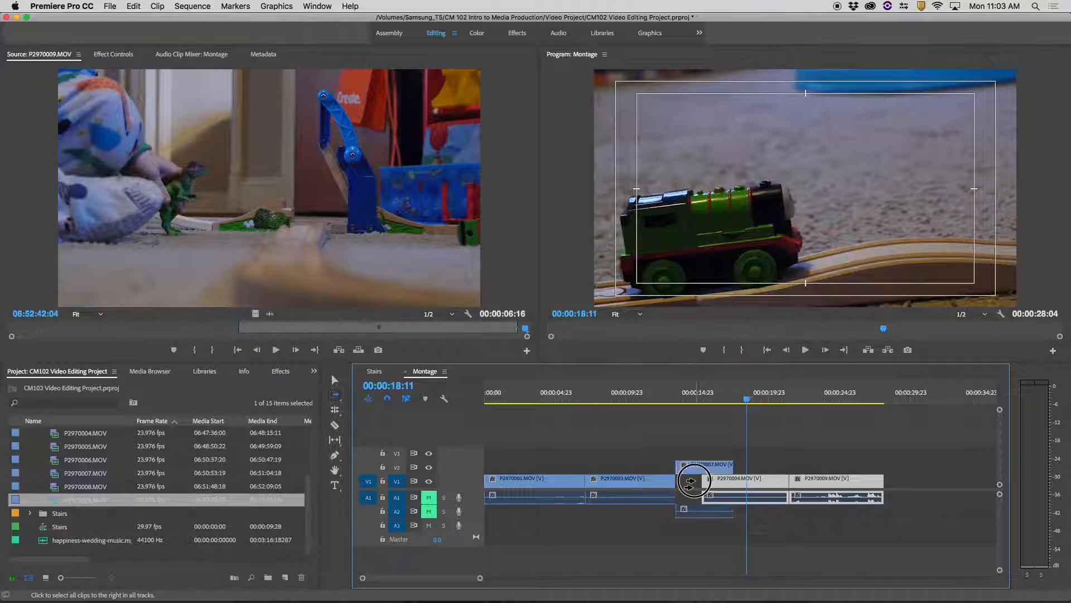
{"action": "left_click", "coordinate": [689, 484]}
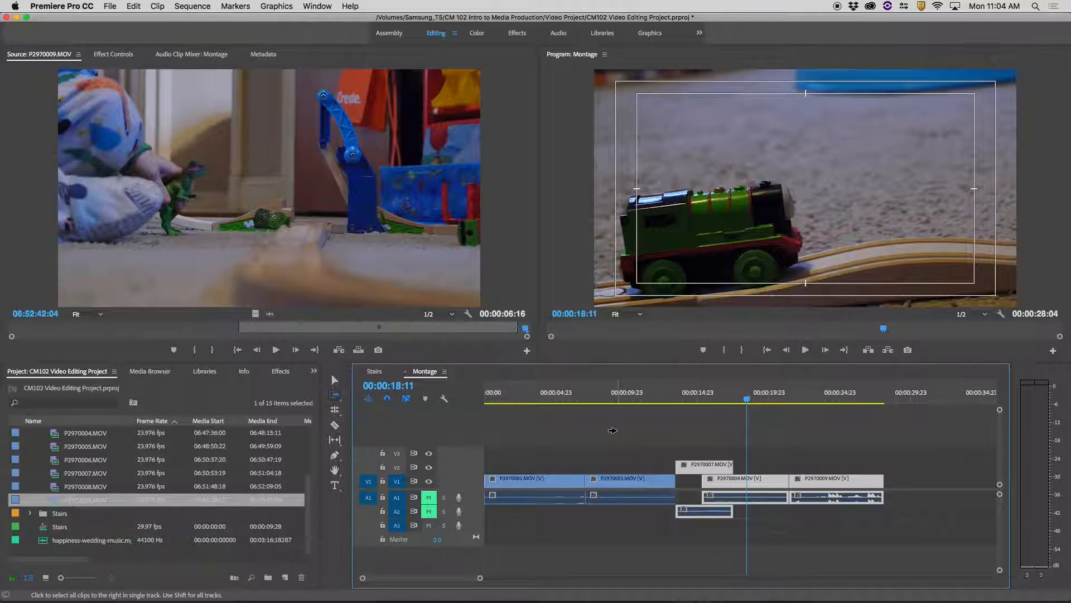
Step: Select forward on V1 only, shift P2970004.MOV and P2970009.MOV to the end of P2970007.MOV, and move P2970007.MOV down into the V1 gap
{"action": "left_click", "coordinate": [686, 485], "text": "shift"}
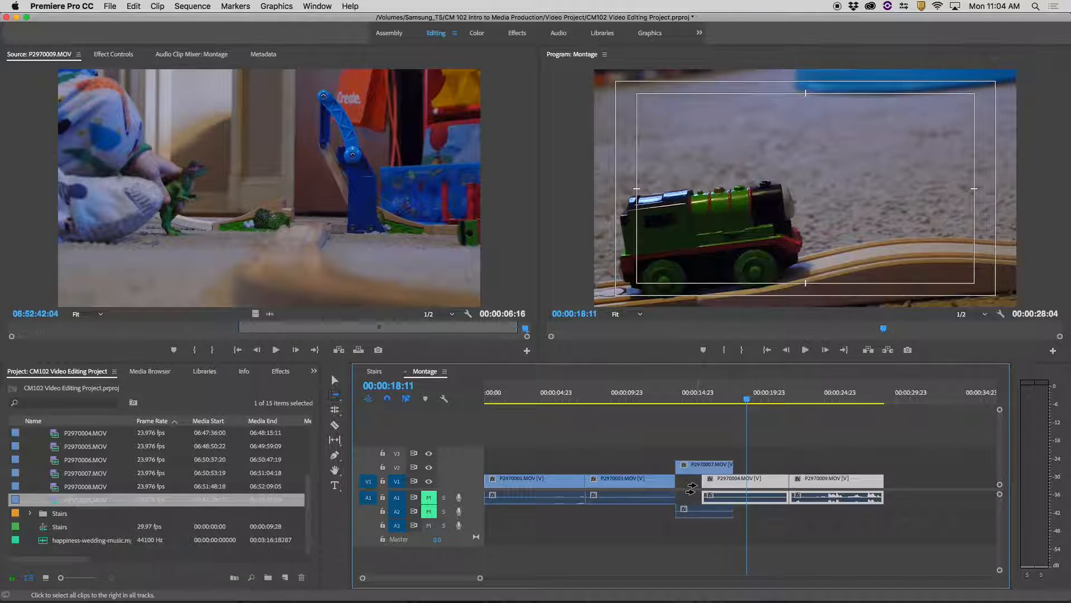
{"action": "left_click", "coordinate": [713, 482]}
{"action": "left_click_drag", "start_coordinate": [712, 482], "coordinate": [744, 481]}
{"action": "key", "text": "v"}
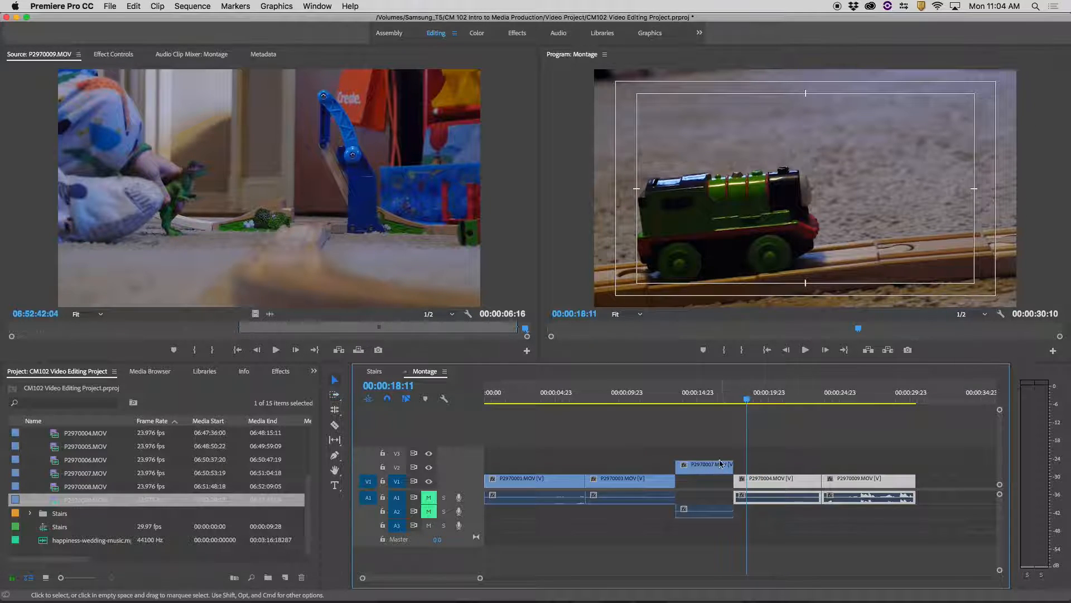
{"action": "left_click", "coordinate": [707, 432]}
{"action": "left_click_drag", "start_coordinate": [686, 451], "coordinate": [695, 474]}
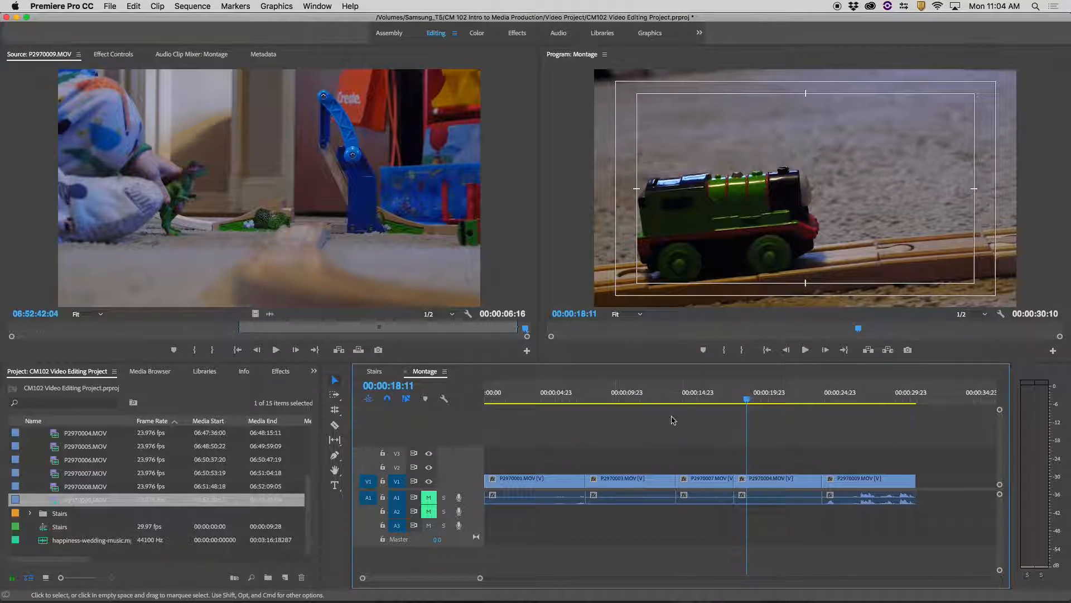
Step: Move the P2970009.MOV clip a few frames later, leaving a small gap, and return it to the end of P2970004.MOV
{"action": "left_click", "coordinate": [856, 480]}
{"action": "mouse_move", "coordinate": [856, 481]}
{"action": "left_mouse_down"}
{"action": "mouse_move", "coordinate": [874, 486]}
{"action": "mouse_move", "coordinate": [846, 485]}
{"action": "mouse_move", "coordinate": [871, 491]}
{"action": "mouse_move", "coordinate": [857, 480]}
{"action": "left_mouse_up"}
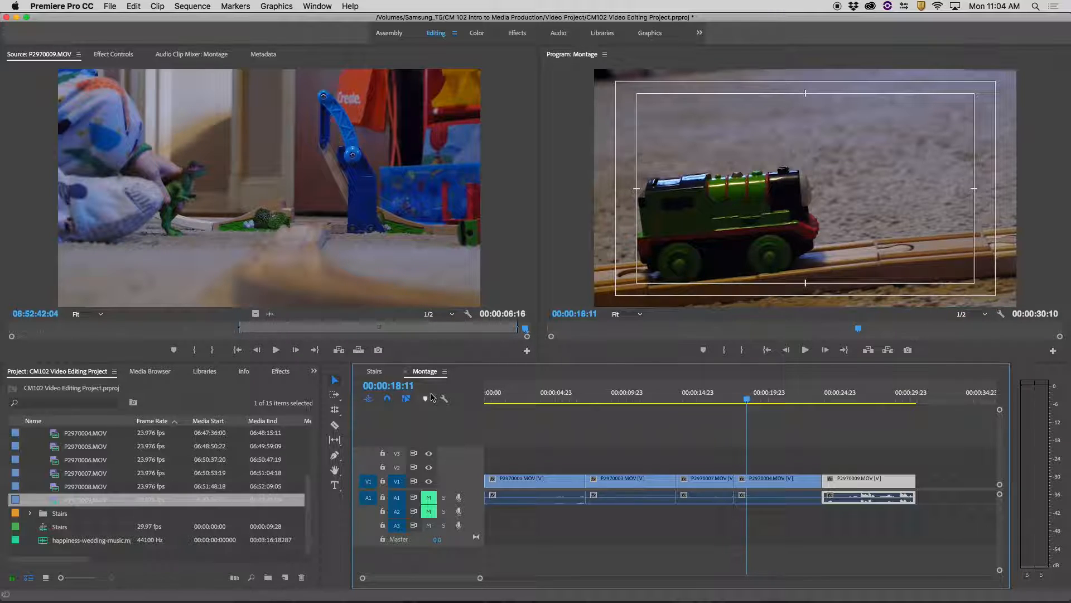
{"action": "left_click_drag", "start_coordinate": [860, 479], "coordinate": [862, 489]}
{"action": "mouse_move", "coordinate": [864, 491]}
{"action": "left_mouse_down"}
{"action": "mouse_move", "coordinate": [842, 491]}
{"action": "mouse_move", "coordinate": [861, 491]}
{"action": "left_mouse_up"}
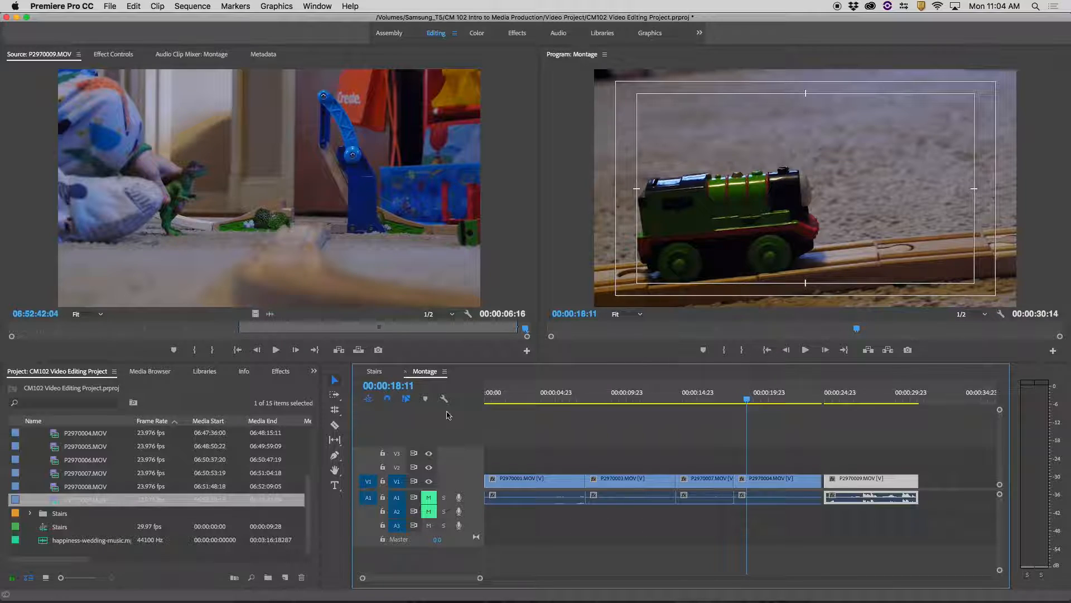
{"action": "left_click_drag", "start_coordinate": [849, 479], "coordinate": [848, 479]}
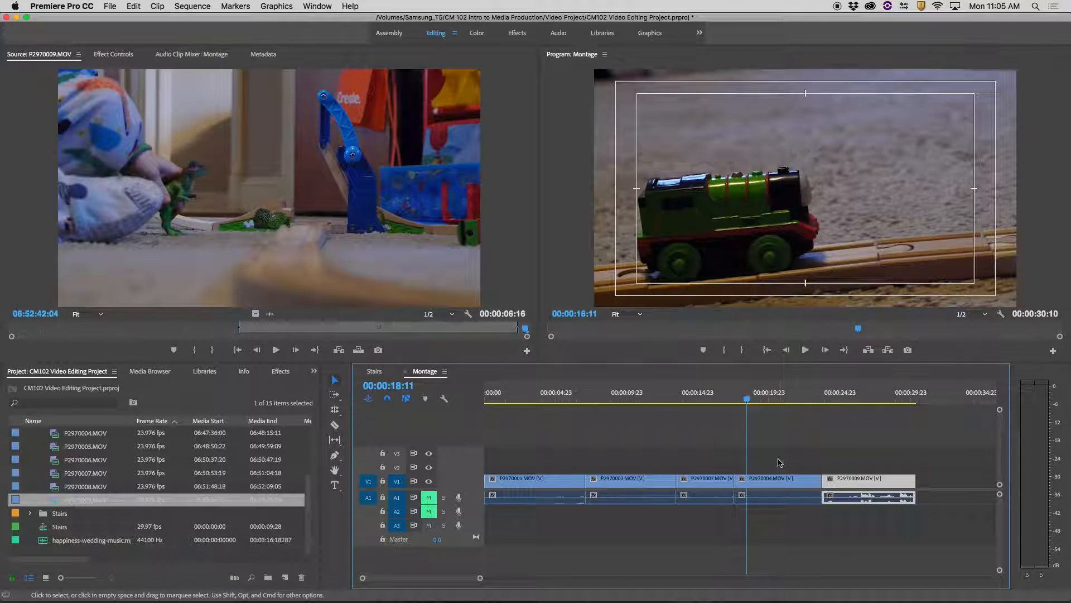
Step: Review the rearranged sequence from its start and place the happiness-wedding-music audio file on track A3 at the beginning of the sequence
{"action": "left_click_drag", "start_coordinate": [746, 399], "coordinate": [481, 416]}
{"action": "left_click", "coordinate": [602, 439]}
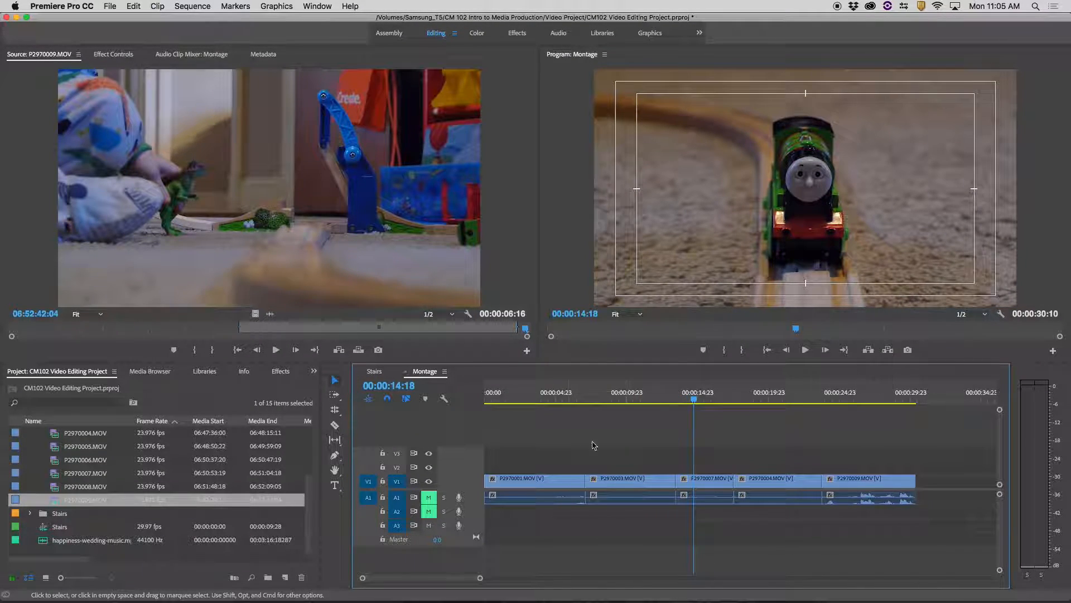
{"action": "left_click_drag", "start_coordinate": [46, 546], "coordinate": [488, 527]}
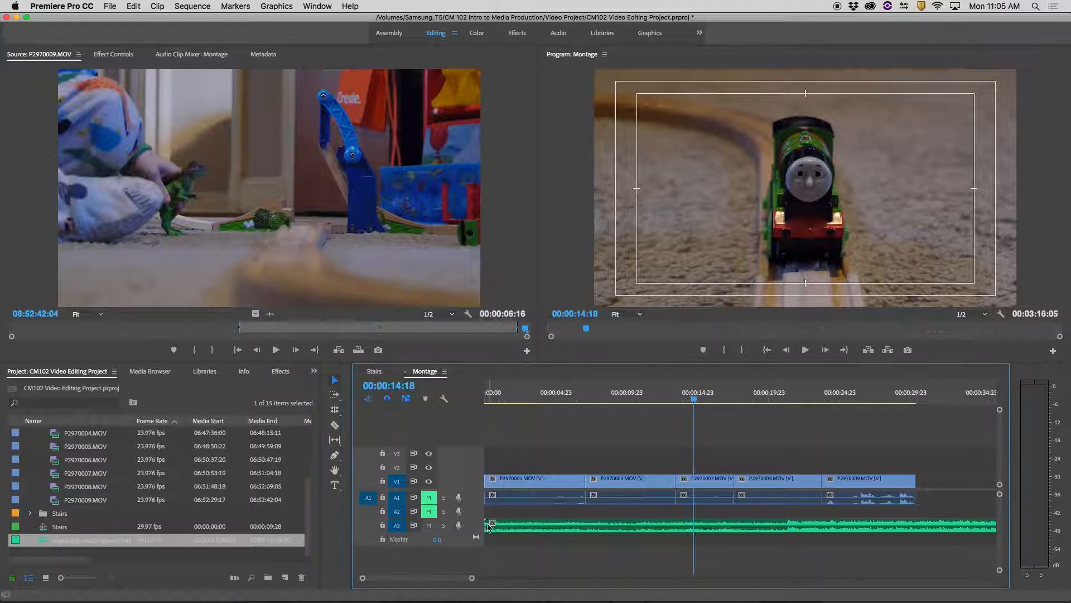
Step: Play the Montage sequence from its start to check the clips against the happiness-wedding-music track
{"action": "left_click_drag", "start_coordinate": [541, 396], "coordinate": [475, 401]}
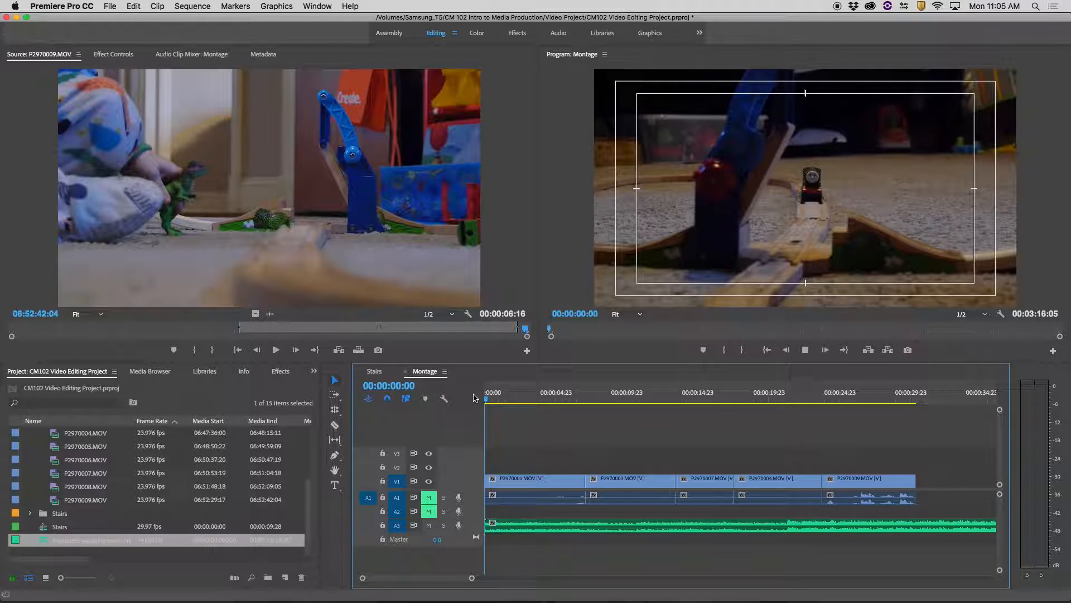
{"action": "key", "text": "space"}
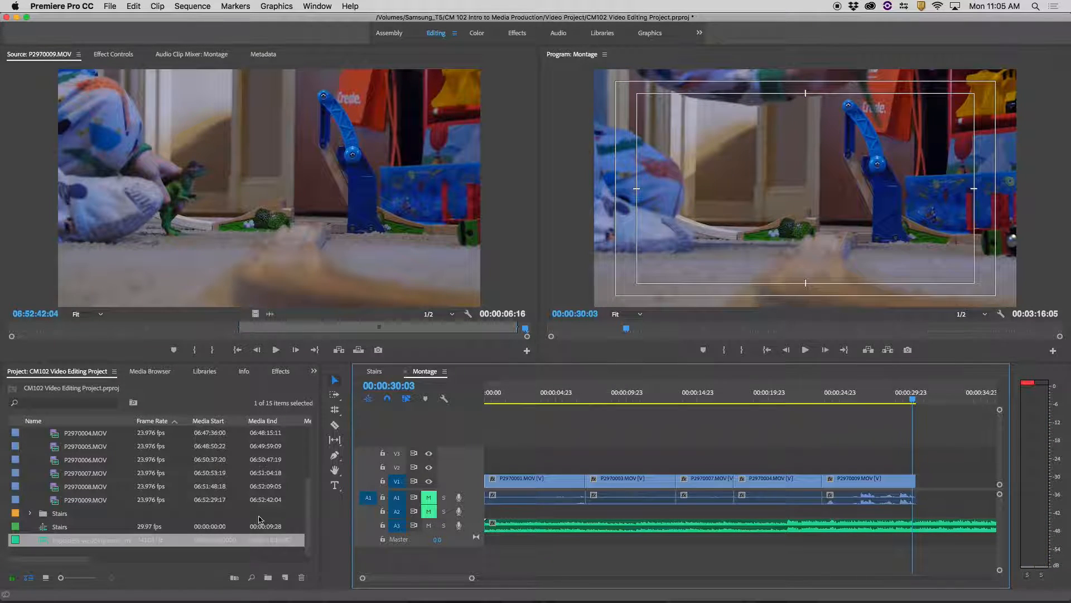
Step: Switch to Finder, open the Music folder in Dropbox, and preview 04 - Quiet Nights Of Quiet Stars (Corcovado).mp3
{"action": "left_click", "coordinate": [109, 579]}
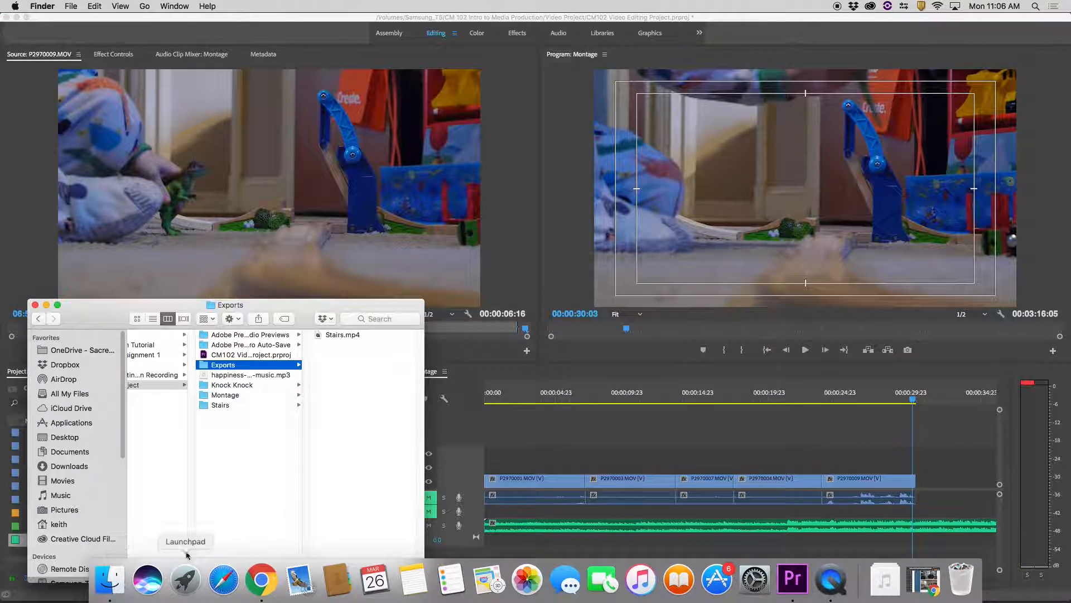
{"action": "left_click_drag", "start_coordinate": [268, 578], "coordinate": [126, 576]}
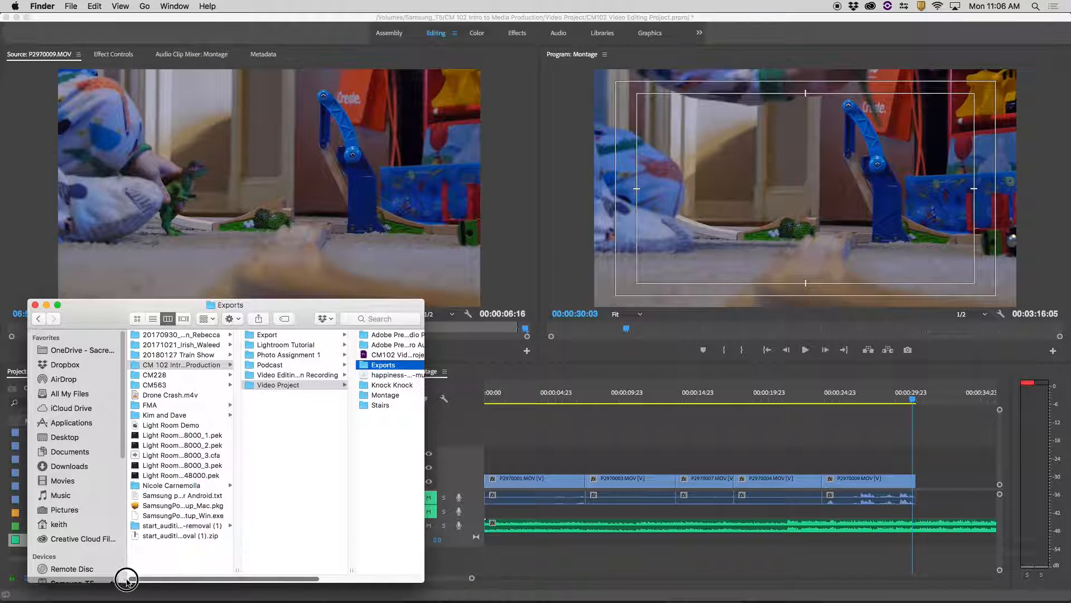
{"action": "left_click", "coordinate": [173, 358]}
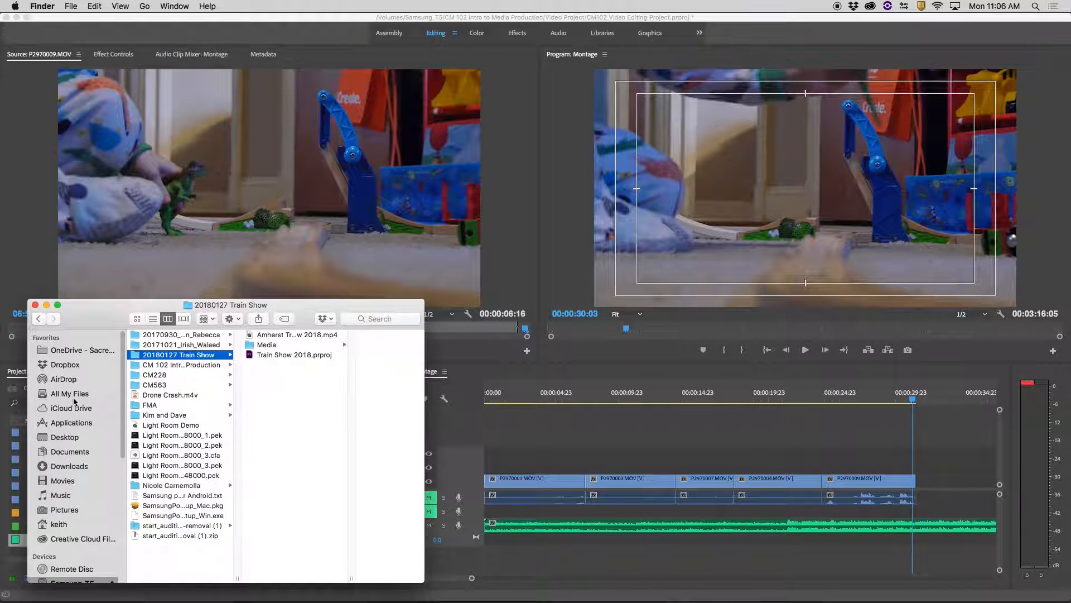
{"action": "left_click", "coordinate": [68, 368]}
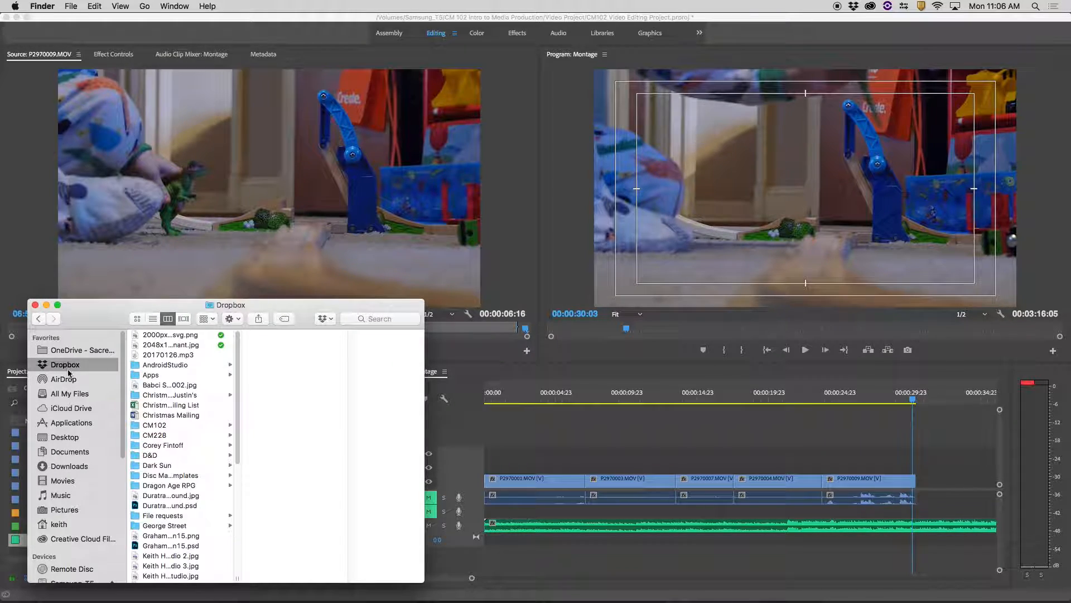
{"action": "left_click_drag", "start_coordinate": [235, 430], "coordinate": [237, 491]}
{"action": "left_click", "coordinate": [163, 482]}
{"action": "left_click", "coordinate": [303, 335]}
{"action": "key", "text": "space"}
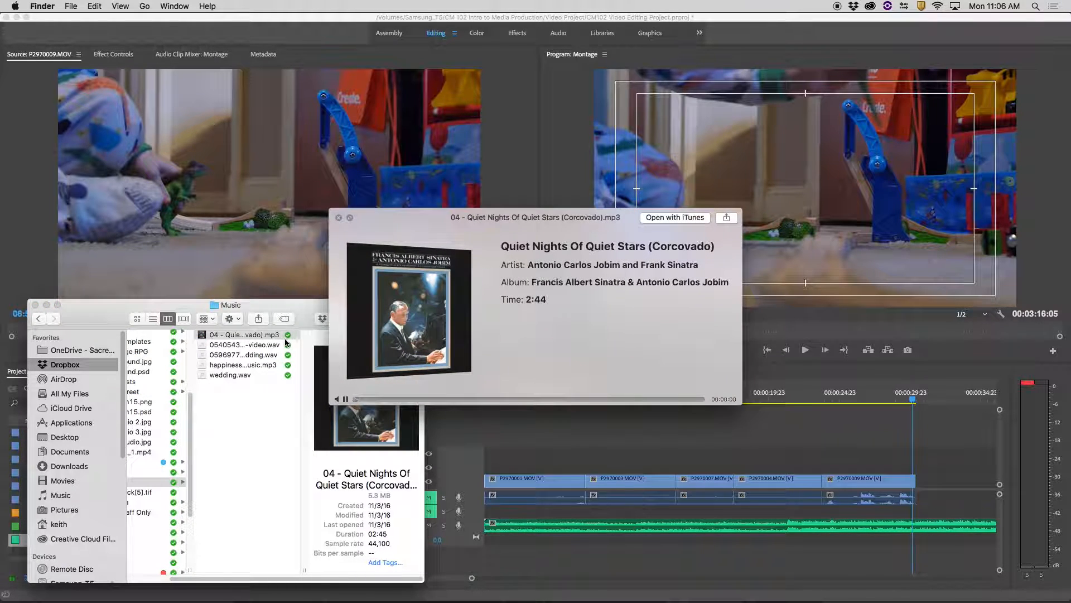
{"action": "key", "text": "space"}
Step: Preview the folder's remaining tracks: 054054362-romantic-piano-wedding-video.wav, 059697767-wedding.wav, happiness-wedding-music.mp3 and wedding.wav
{"action": "left_click", "coordinate": [246, 346]}
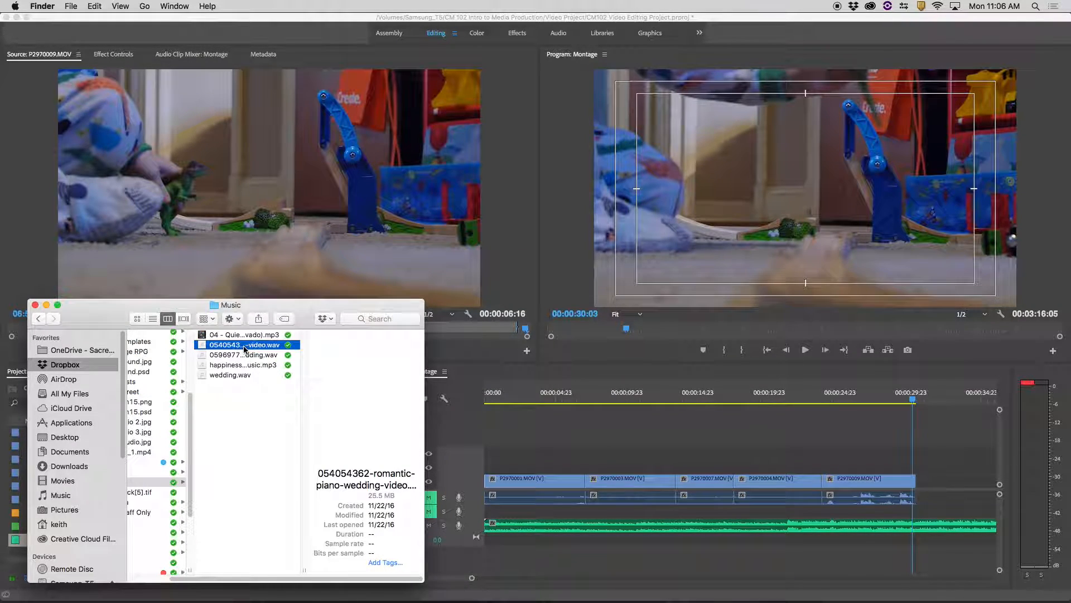
{"action": "key", "text": "space"}
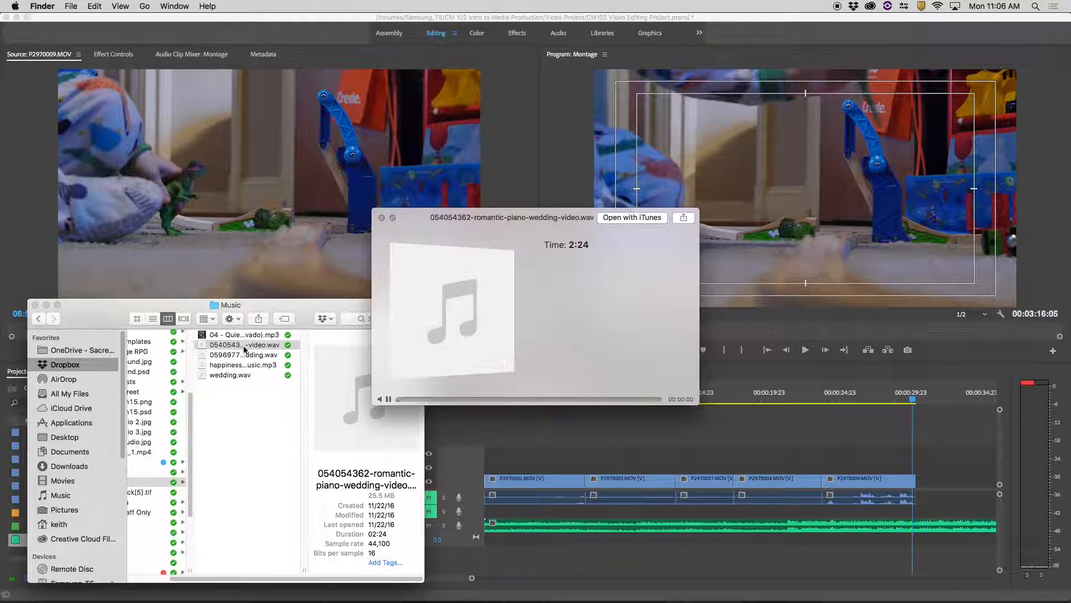
{"action": "key", "text": "space"}
{"action": "left_click", "coordinate": [245, 356]}
{"action": "key", "text": "space"}
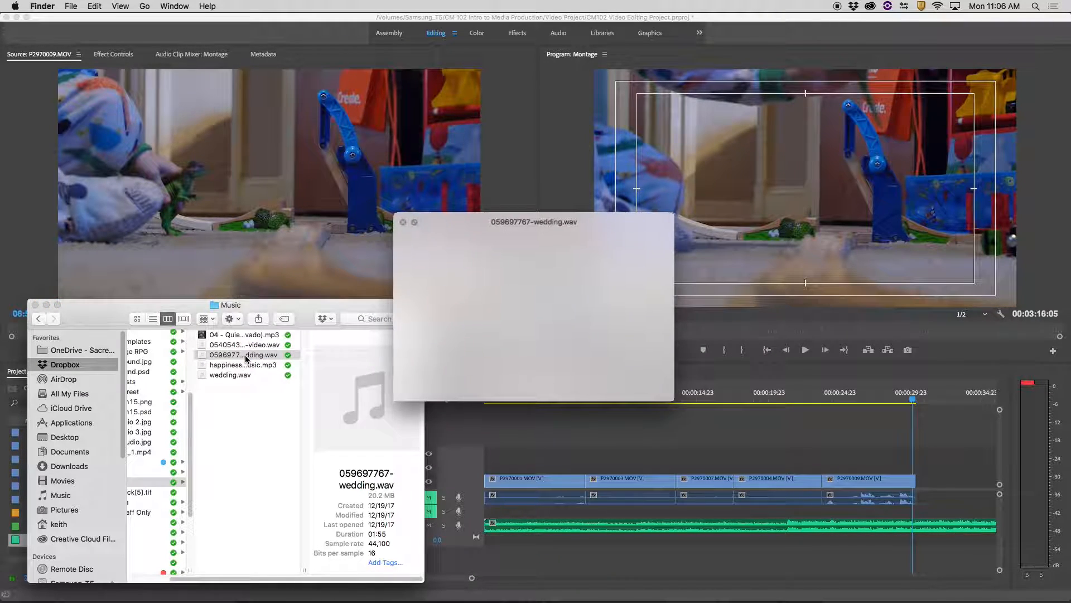
{"action": "key", "text": "space"}
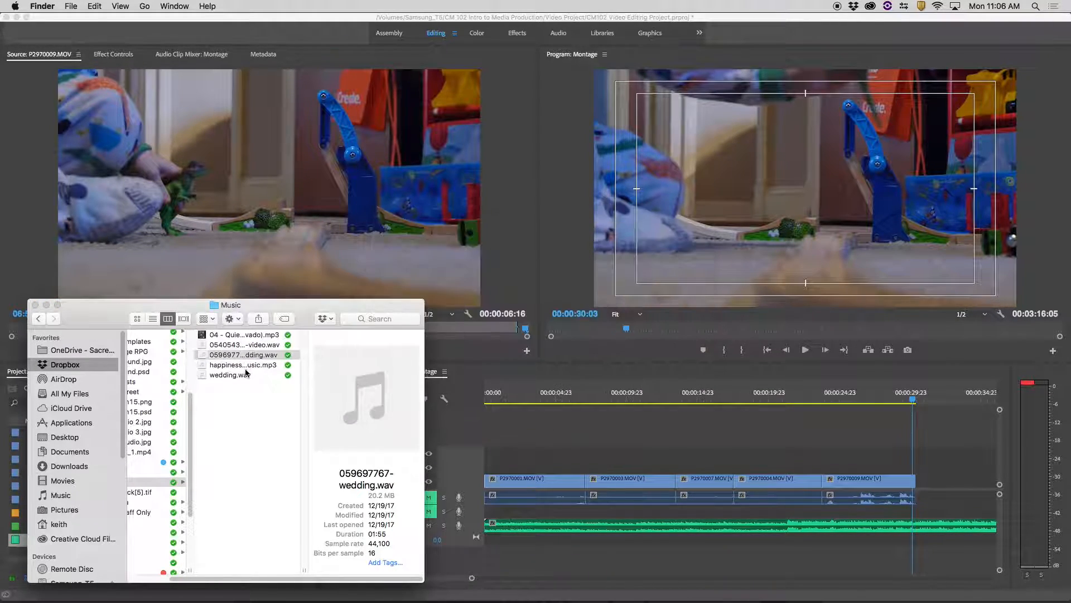
{"action": "left_click", "coordinate": [245, 374]}
{"action": "left_click", "coordinate": [246, 366]}
{"action": "key", "text": "space"}
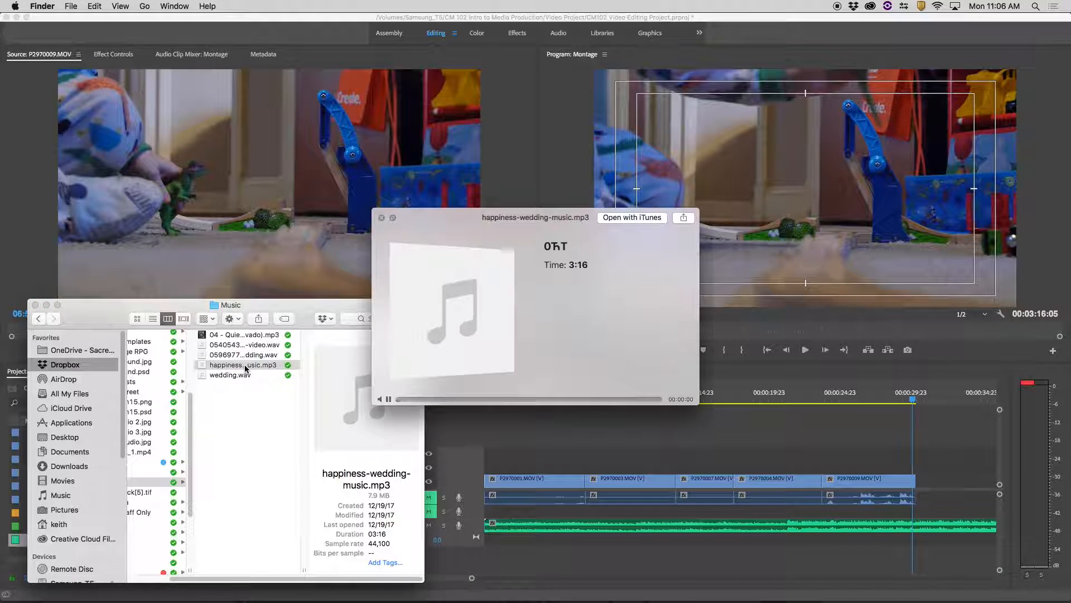
{"action": "key", "text": "space"}
{"action": "left_click", "coordinate": [242, 377]}
{"action": "key", "text": "space"}
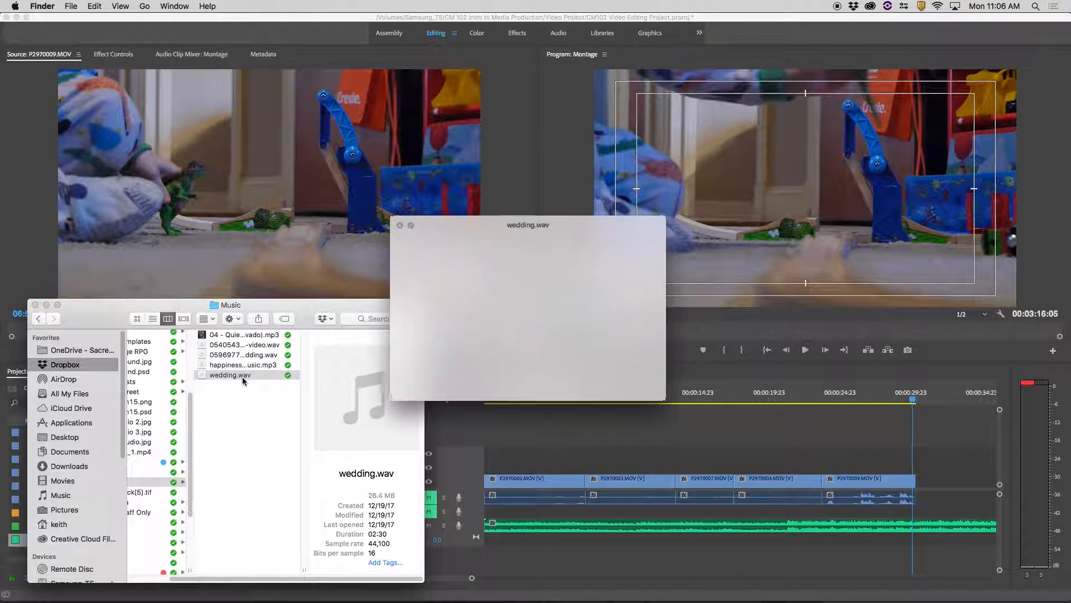
{"action": "key", "text": "space"}
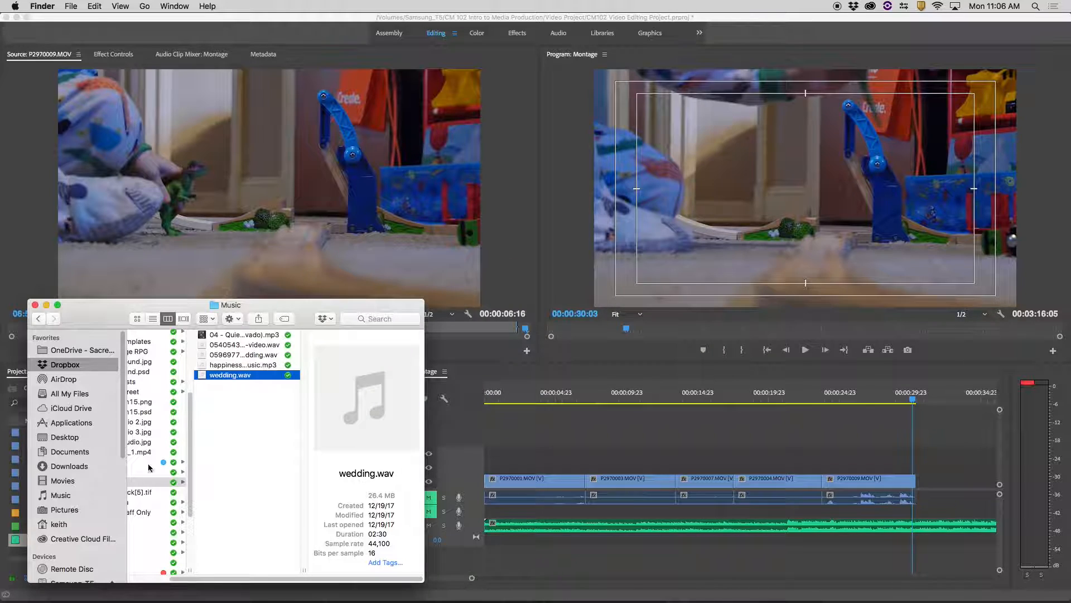
Step: Open the Music folder inside the 20170930 project folder on the Samsung_T5 drive and preview 01 She's Got A Way.mp3
{"action": "scroll", "coordinate": [174, 556], "scroll_direction": "left", "scroll_amount": 3}
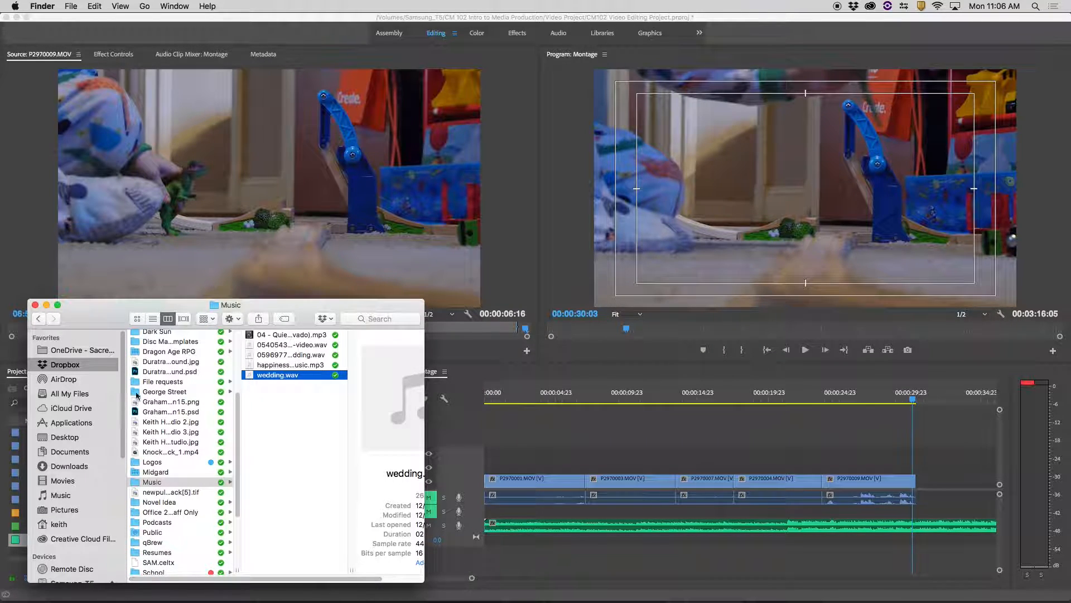
{"action": "scroll", "coordinate": [123, 450], "scroll_direction": "down", "scroll_amount": 4}
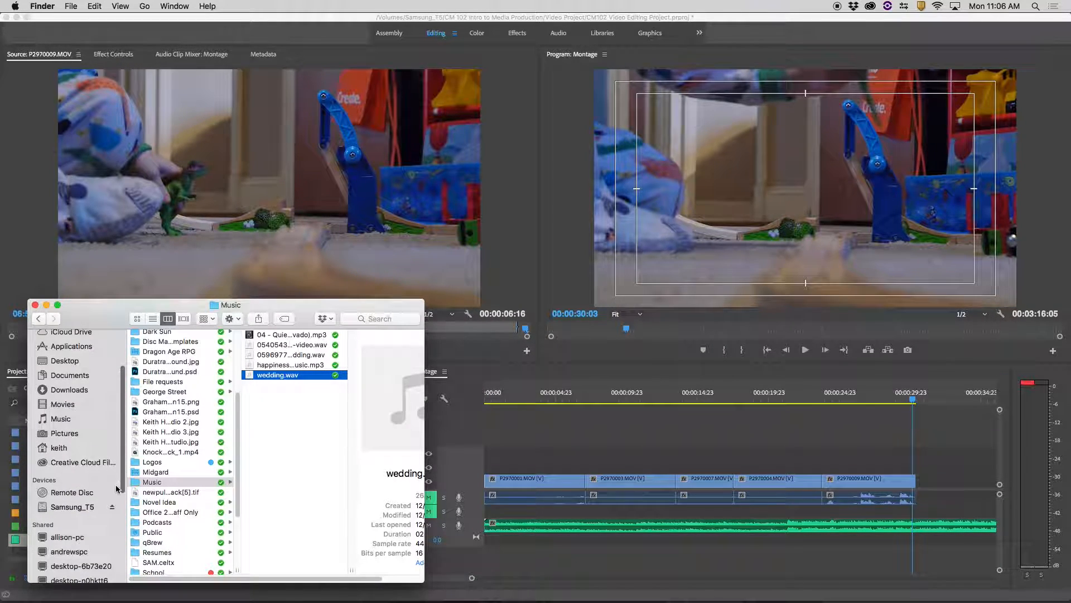
{"action": "left_click", "coordinate": [72, 506]}
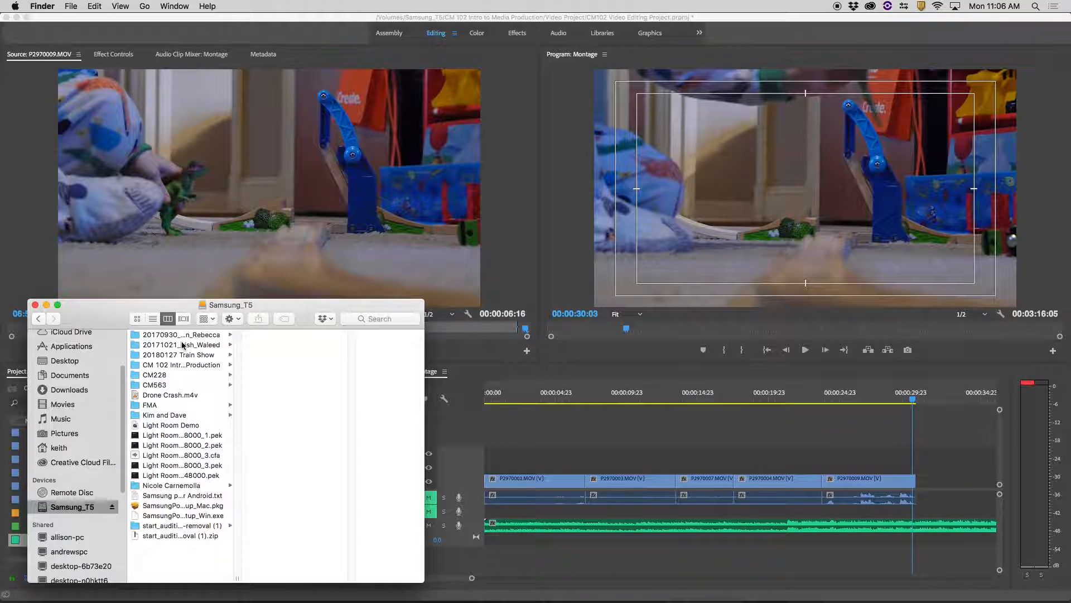
{"action": "left_click", "coordinate": [180, 336]}
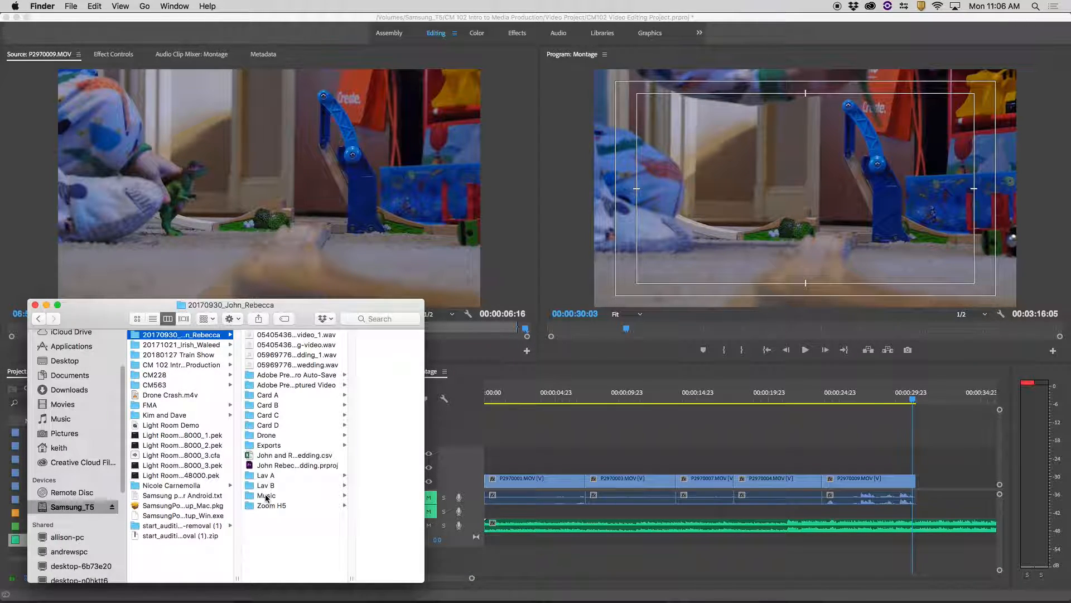
{"action": "left_click", "coordinate": [267, 496]}
{"action": "left_click", "coordinate": [332, 334]}
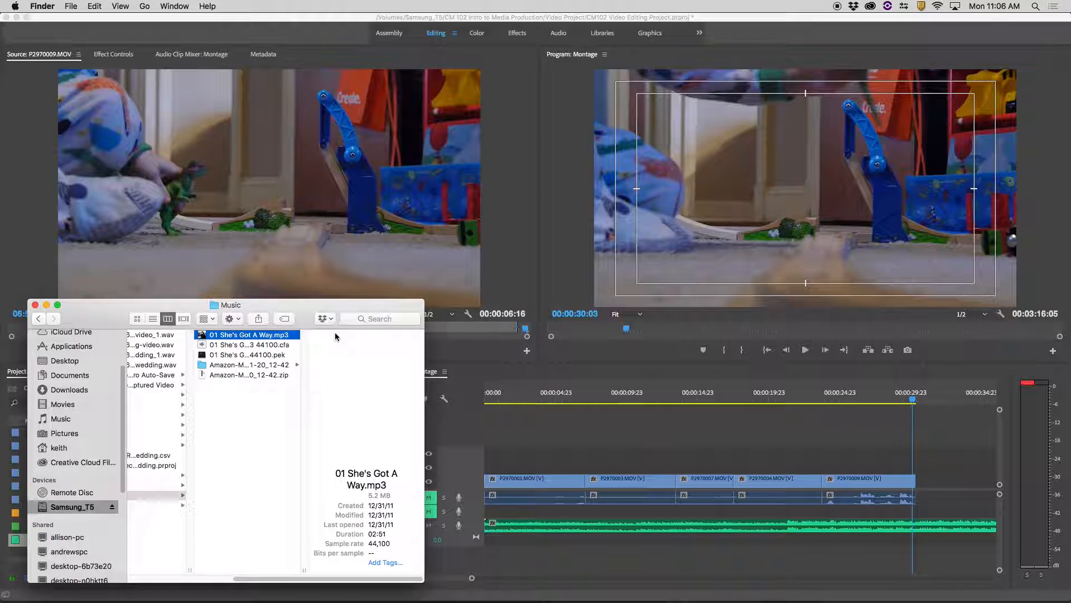
{"action": "key", "text": "space"}
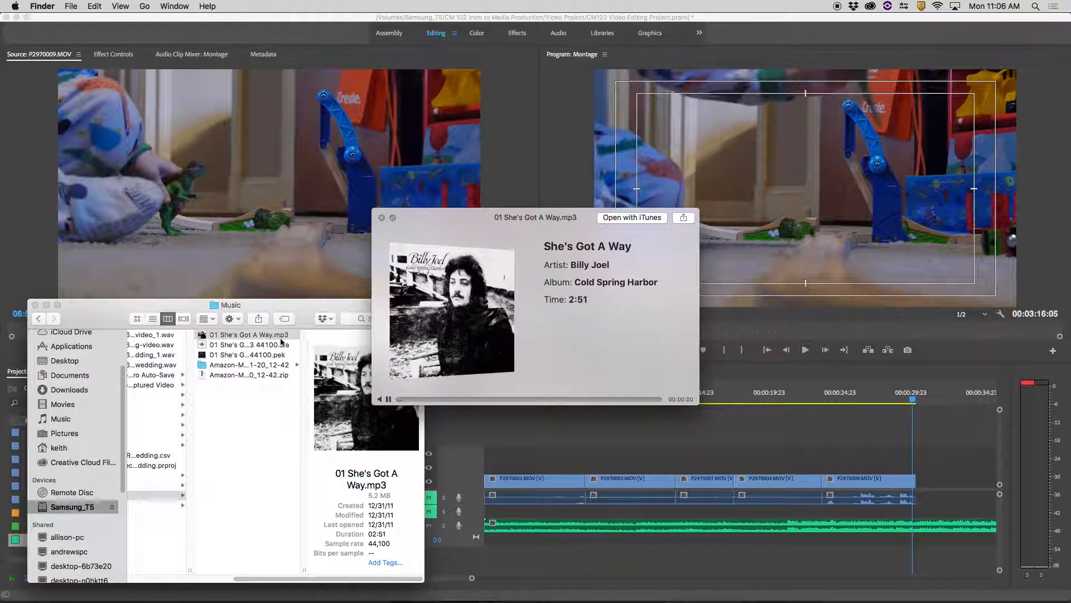
{"action": "key", "text": "space"}
Step: Open the Viva La Vida album under Coldplay in the Amazon music download folder and preview 09 - Strawberry Swing.mp3
{"action": "left_click", "coordinate": [248, 365]}
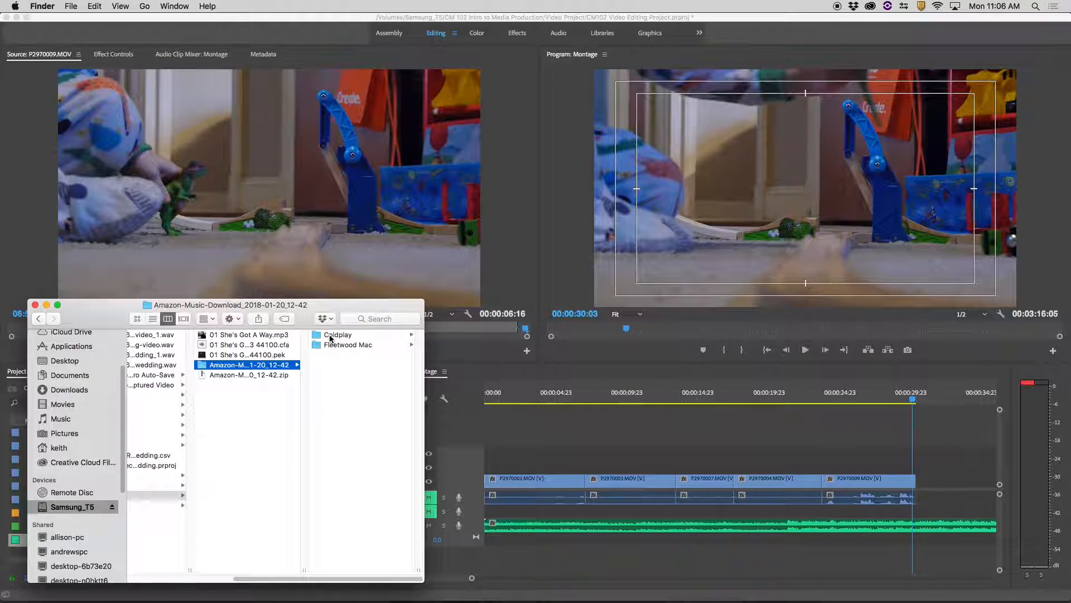
{"action": "left_click", "coordinate": [330, 337]}
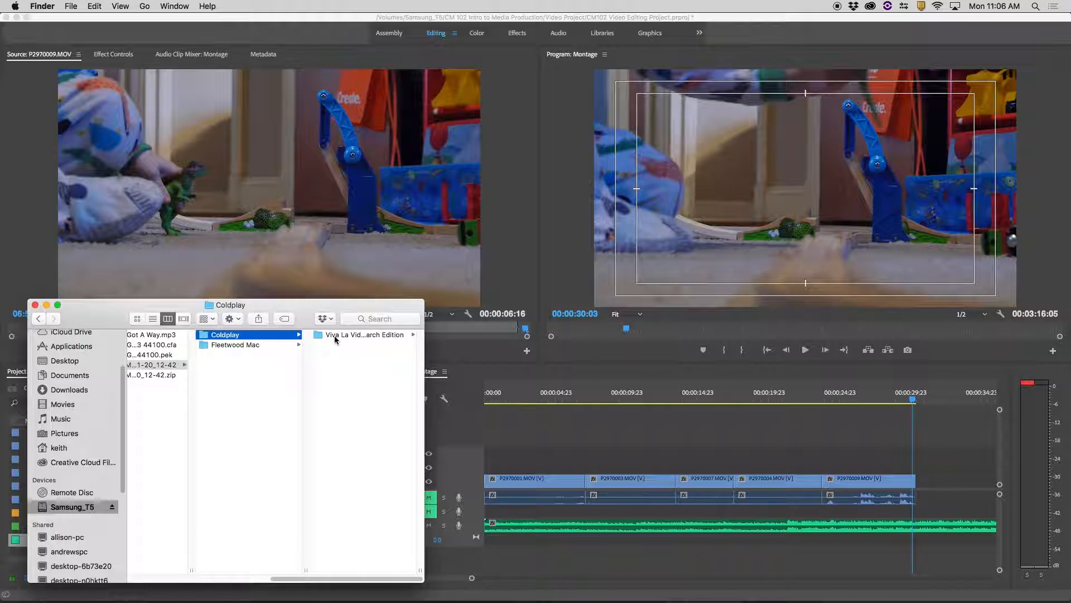
{"action": "left_click", "coordinate": [334, 338]}
{"action": "left_click", "coordinate": [368, 335]}
{"action": "key", "text": "space"}
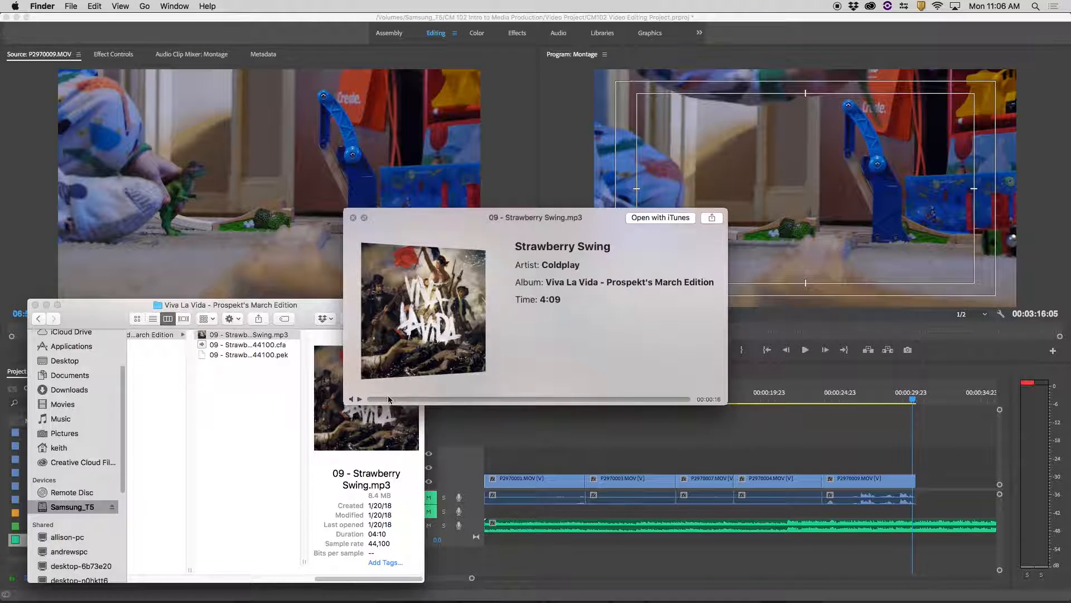
{"action": "key", "text": "space"}
Step: Copy 01 She's Got A Way.mp3 into the Video Project folder inside the CM 102 Intro to Media Production folder
{"action": "left_click_drag", "start_coordinate": [316, 582], "coordinate": [249, 570]}
{"action": "left_click", "coordinate": [150, 337]}
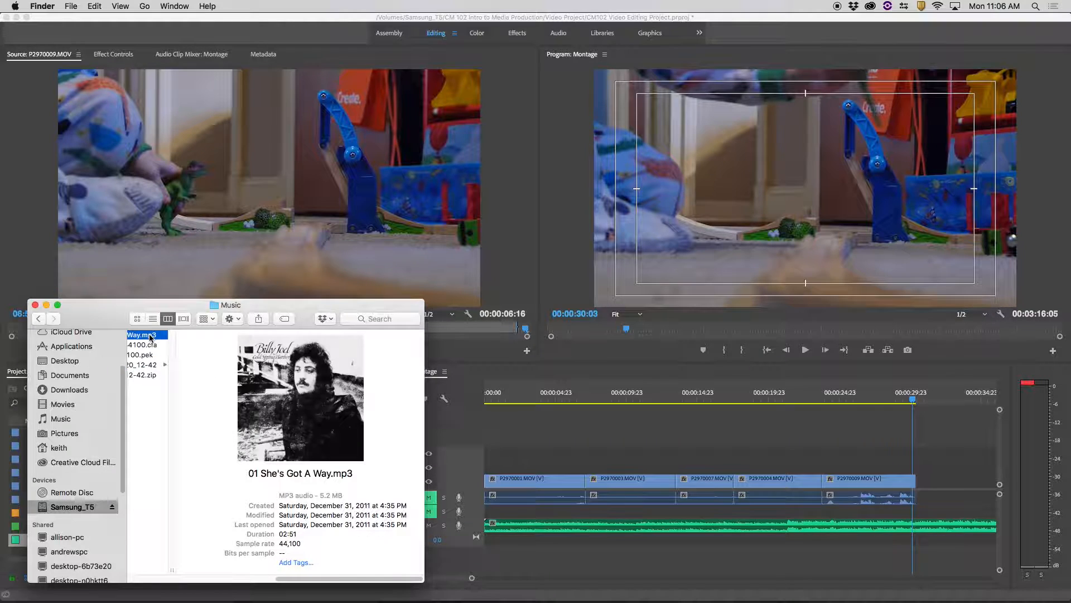
{"action": "right_click", "coordinate": [149, 335]}
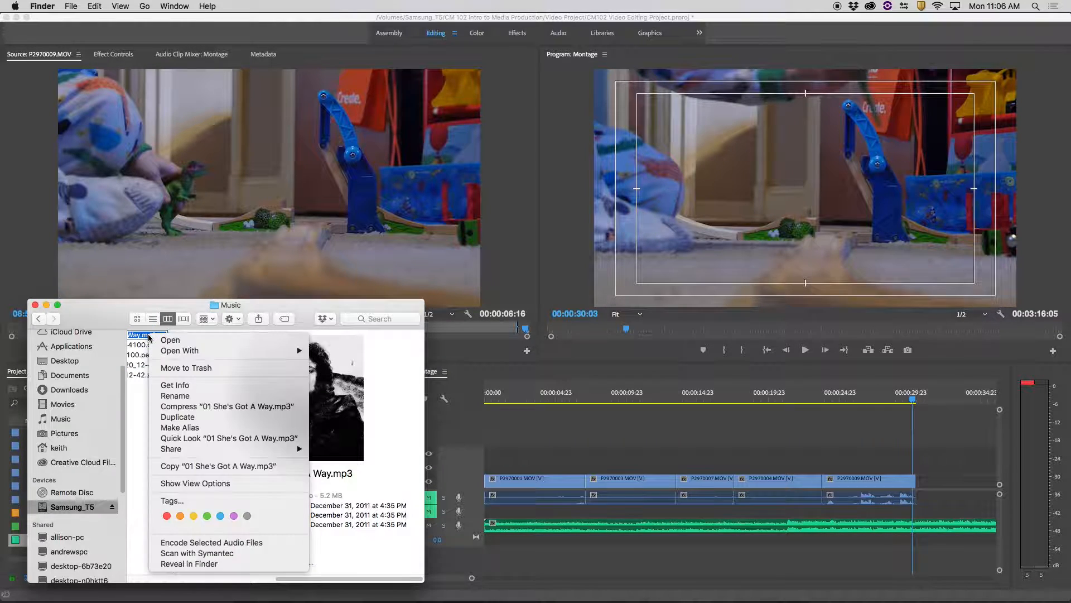
{"action": "left_click", "coordinate": [186, 466]}
{"action": "left_click_drag", "start_coordinate": [296, 581], "coordinate": [161, 580]}
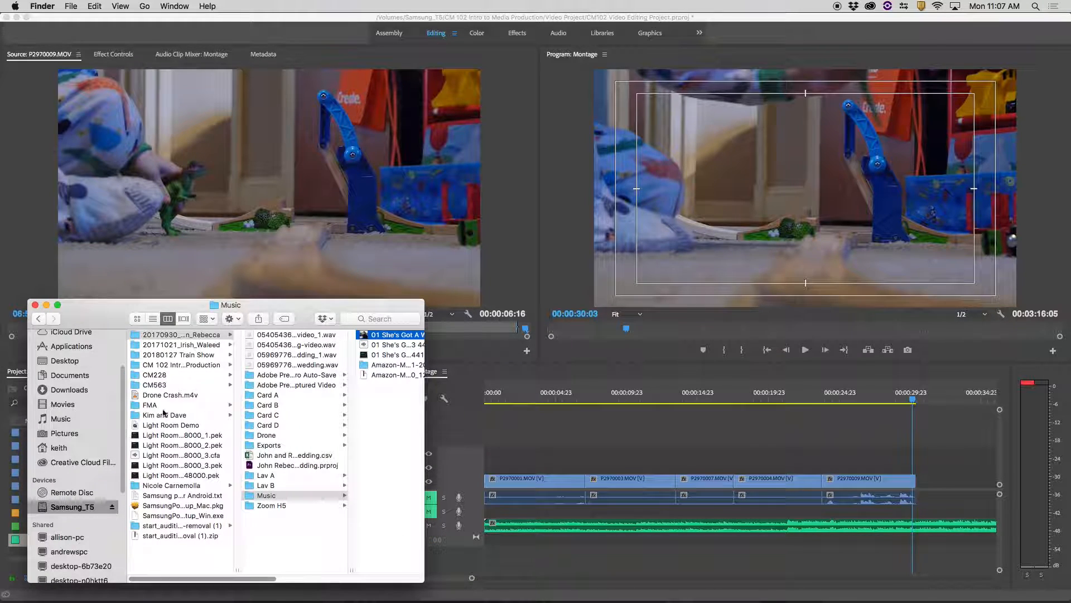
{"action": "left_click", "coordinate": [156, 366]}
{"action": "left_click", "coordinate": [258, 386]}
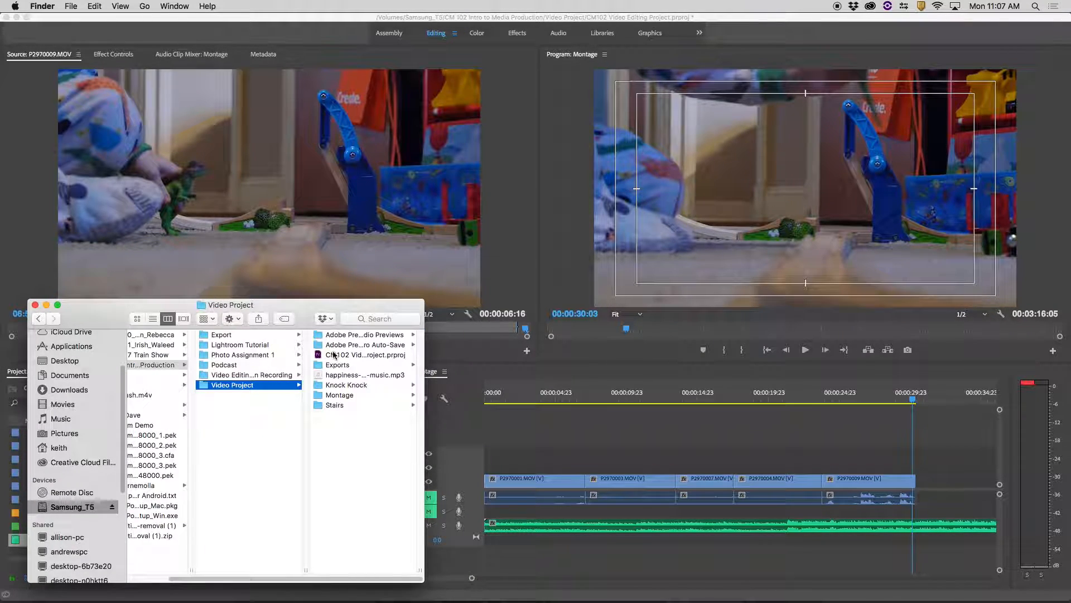
{"action": "right_click", "coordinate": [328, 421]}
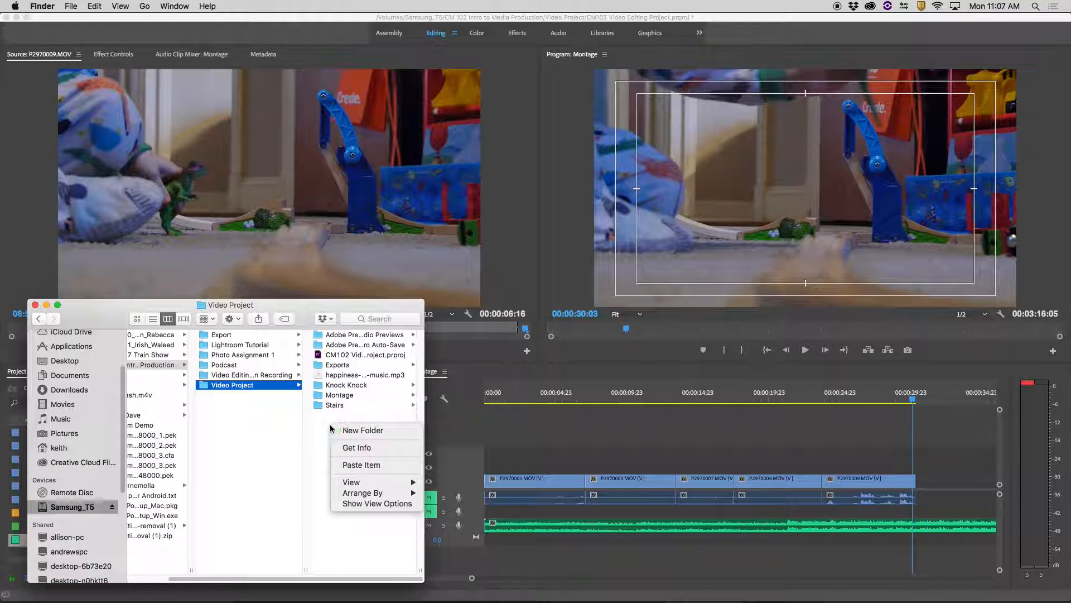
{"action": "left_click", "coordinate": [359, 468]}
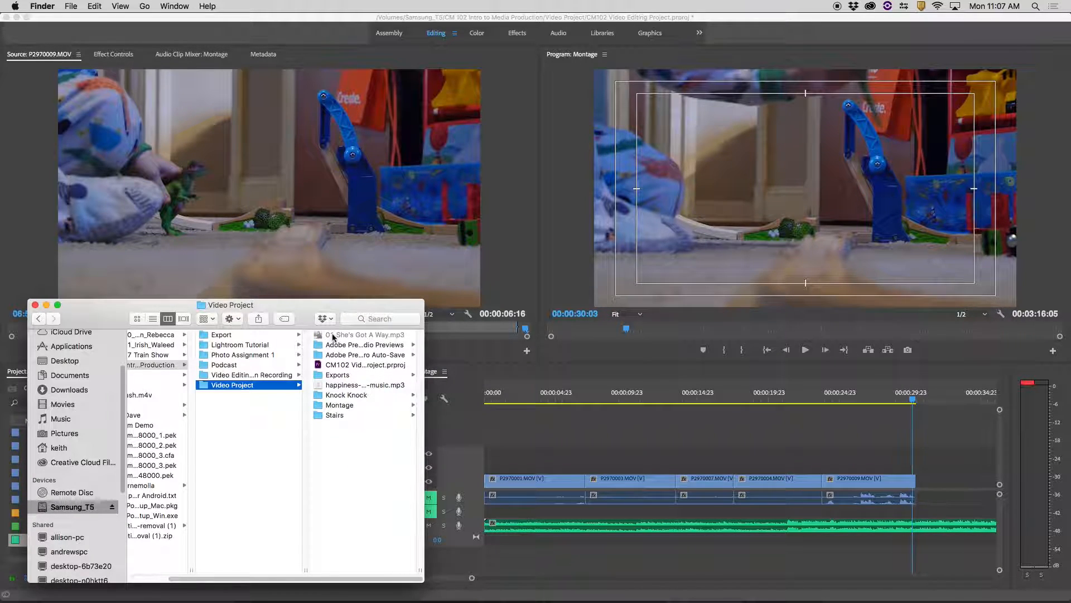
Step: Import 01 She's Got A Way.mp3 from the Video Project folder into the Premiere Pro project and select it
{"action": "left_click", "coordinate": [333, 335]}
{"action": "left_click_drag", "start_coordinate": [237, 326], "coordinate": [94, 544]}
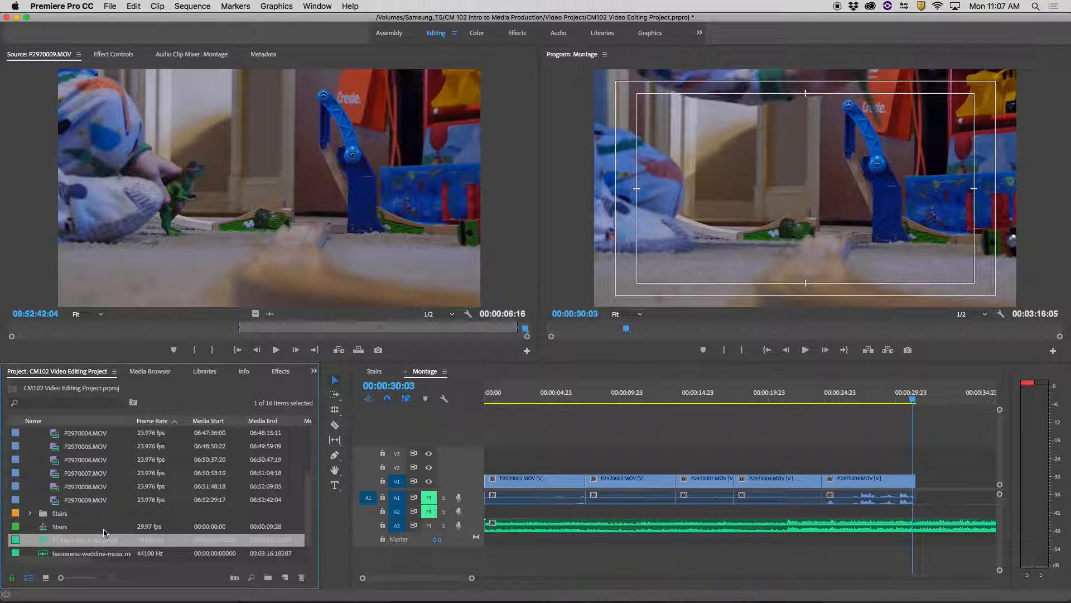
{"action": "left_click", "coordinate": [81, 554]}
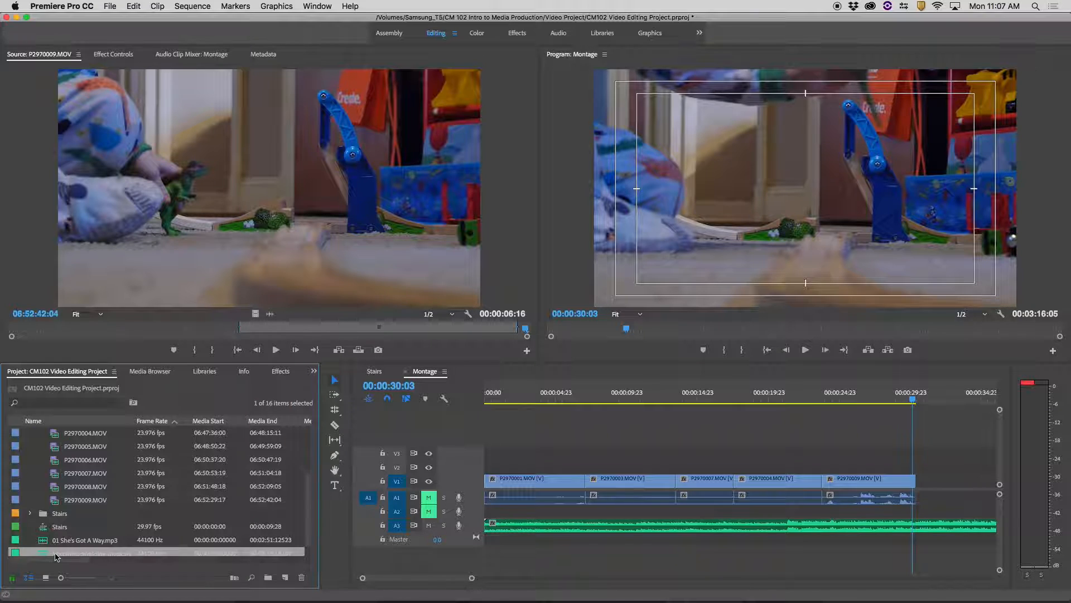
{"action": "left_click", "coordinate": [46, 542]}
Step: Replace the happiness-wedding-music clip on track A3 with 01 She's Got A Way.mp3, starting at the beginning of the sequence
{"action": "left_click_drag", "start_coordinate": [277, 549], "coordinate": [591, 527]}
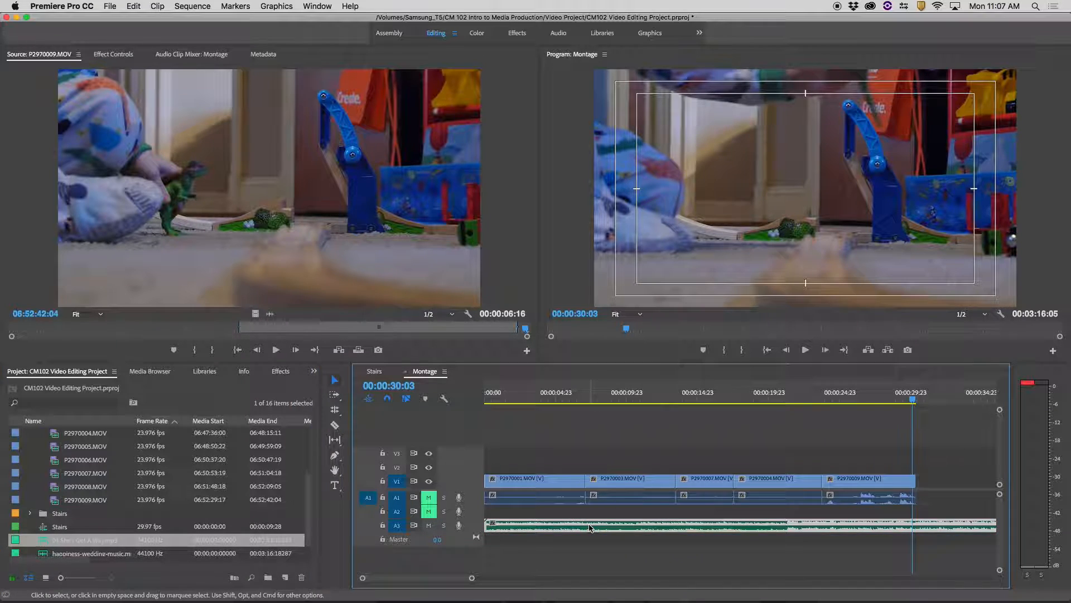
{"action": "key", "text": "Delete"}
{"action": "left_click_drag", "start_coordinate": [42, 541], "coordinate": [509, 529]}
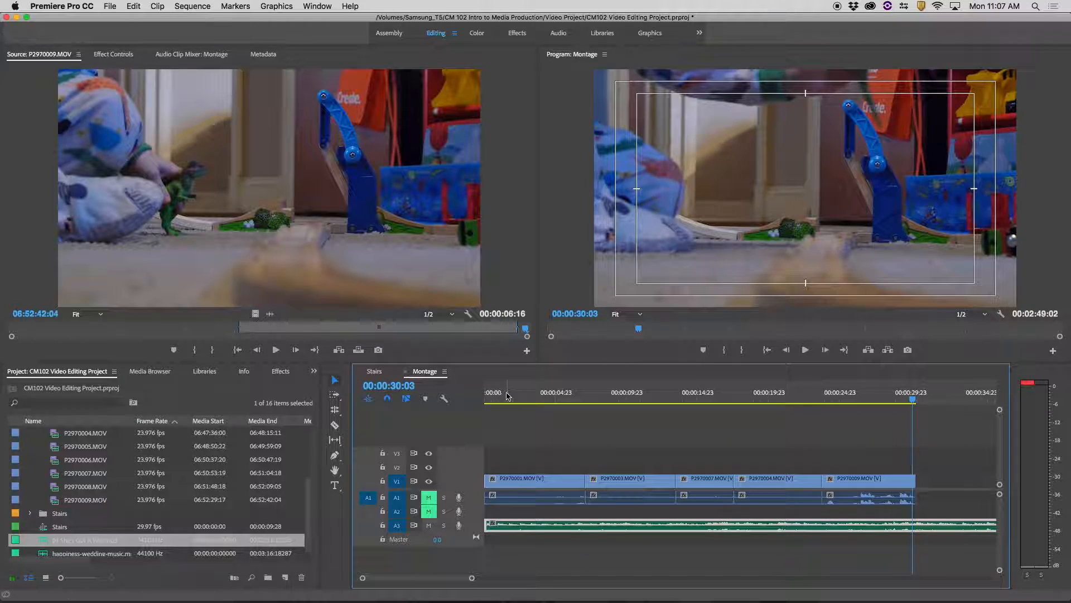
Step: Play the montage from its start through the last clip to check it against 01 She's Got A Way.mp3
{"action": "left_click", "coordinate": [485, 397]}
{"action": "key", "text": "space"}
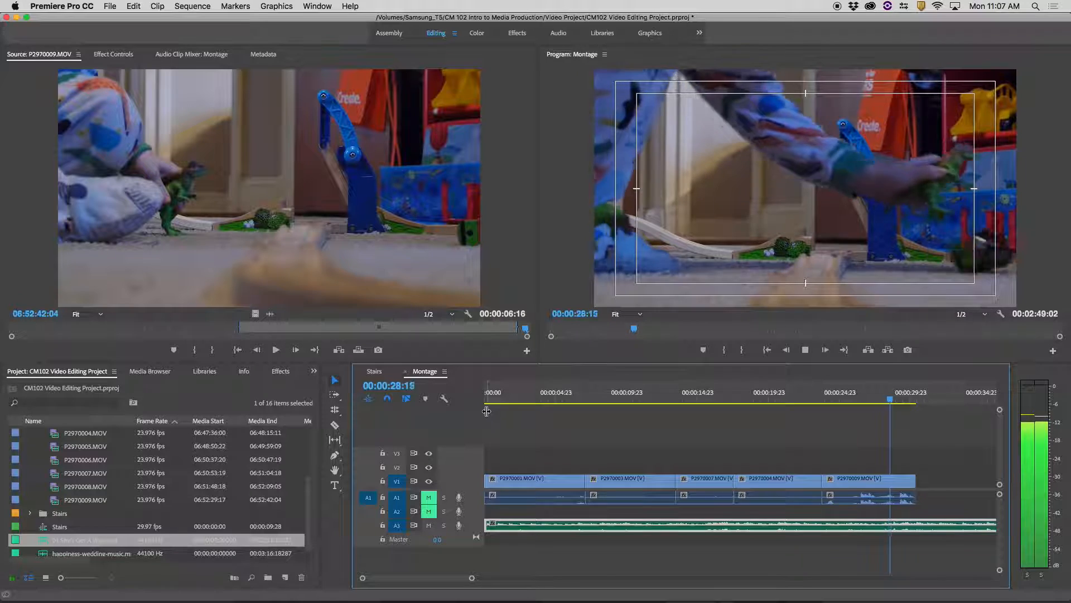
{"action": "key", "text": "space"}
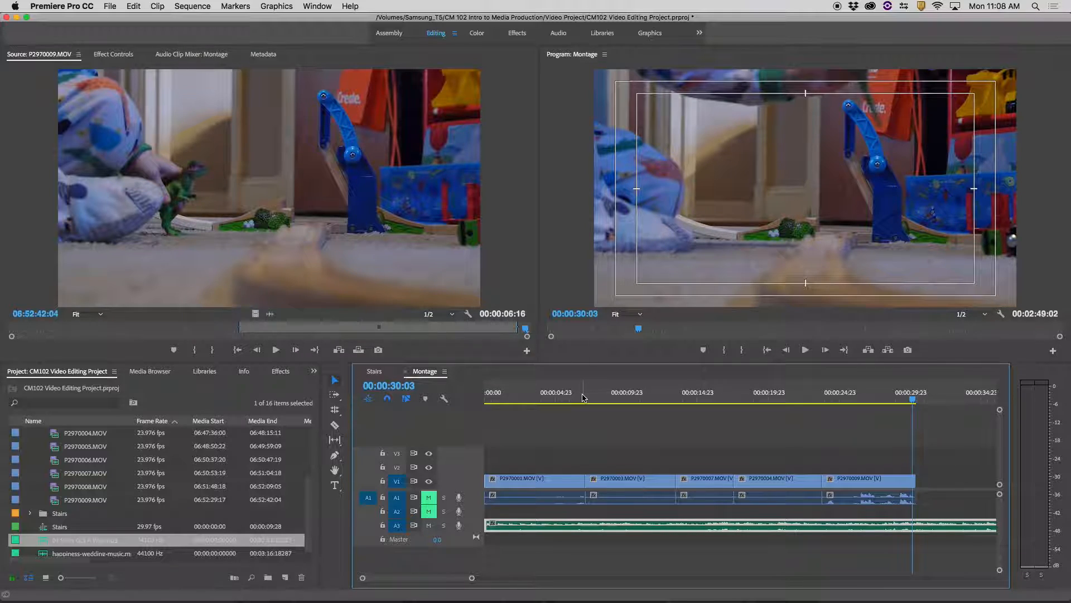
Step: Stop the montage playback near six seconds and delete the She's Got A Way music clip from track A3
{"action": "left_click", "coordinate": [575, 398]}
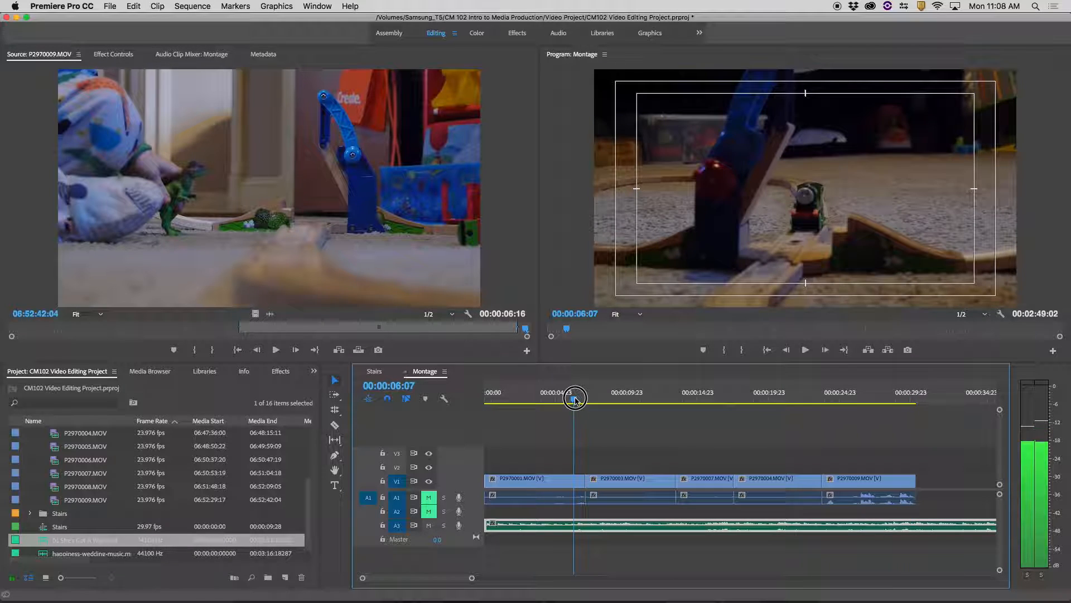
{"action": "left_click", "coordinate": [561, 523]}
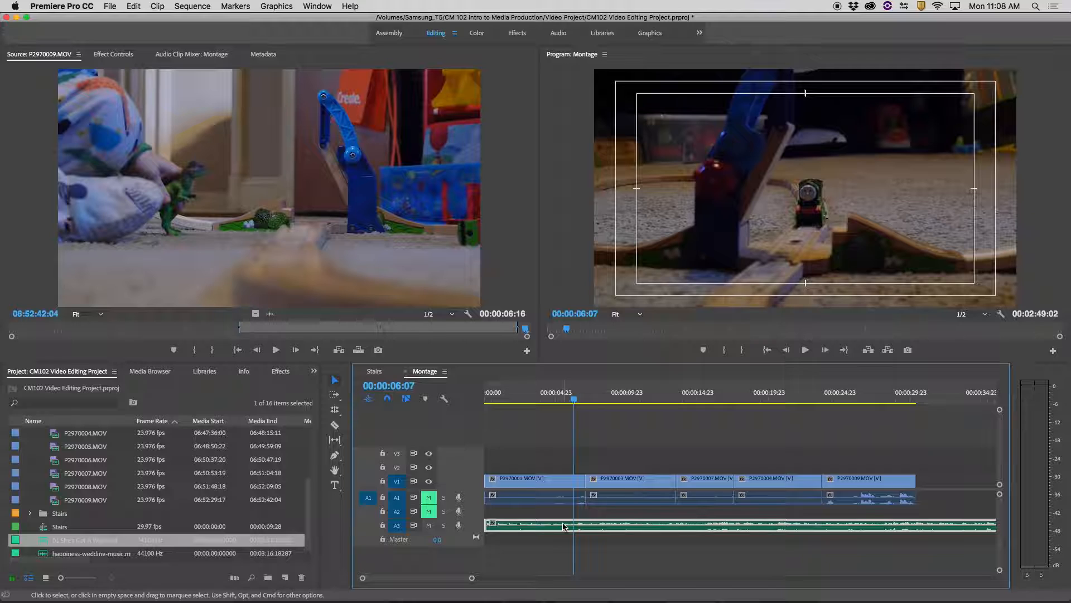
{"action": "key", "text": "Delete"}
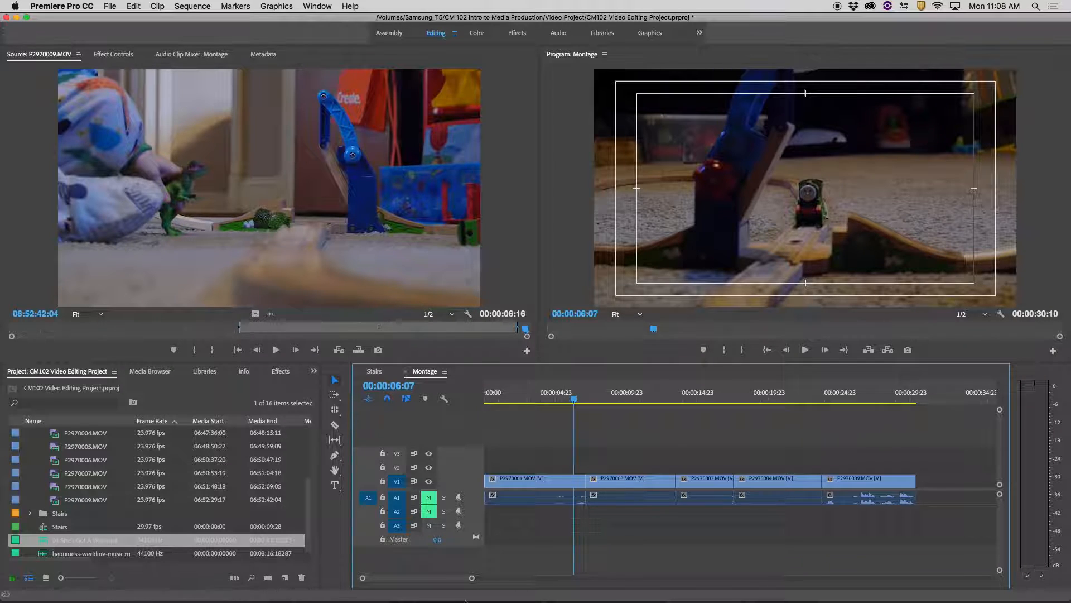
Step: Switch to Chrome and open the Rock genre page on the Free Music Archive site
{"action": "mouse_move", "coordinate": [459, 601]}
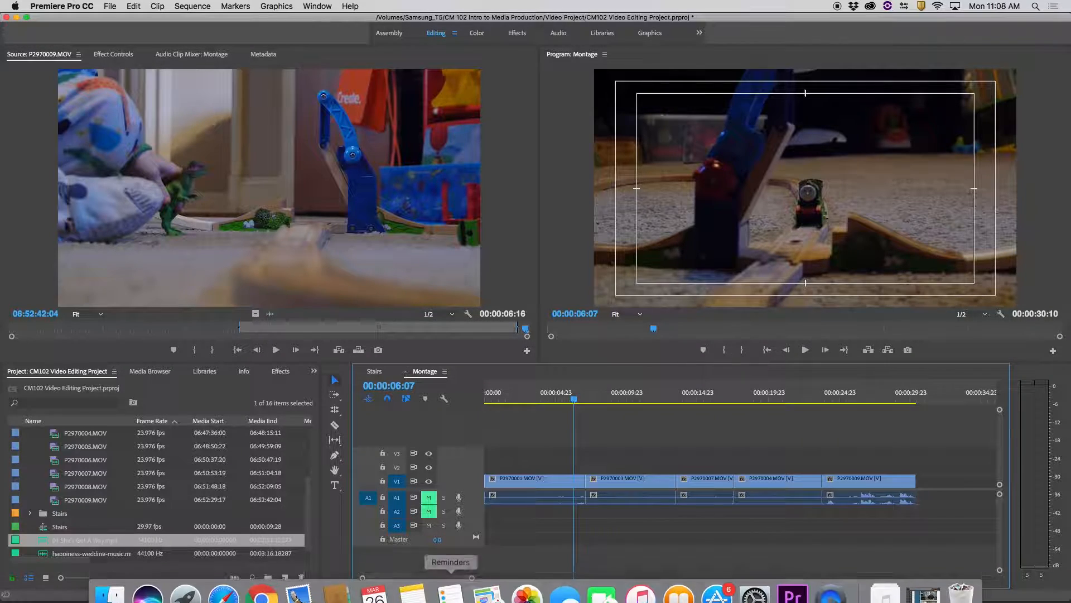
{"action": "left_click", "coordinate": [253, 577]}
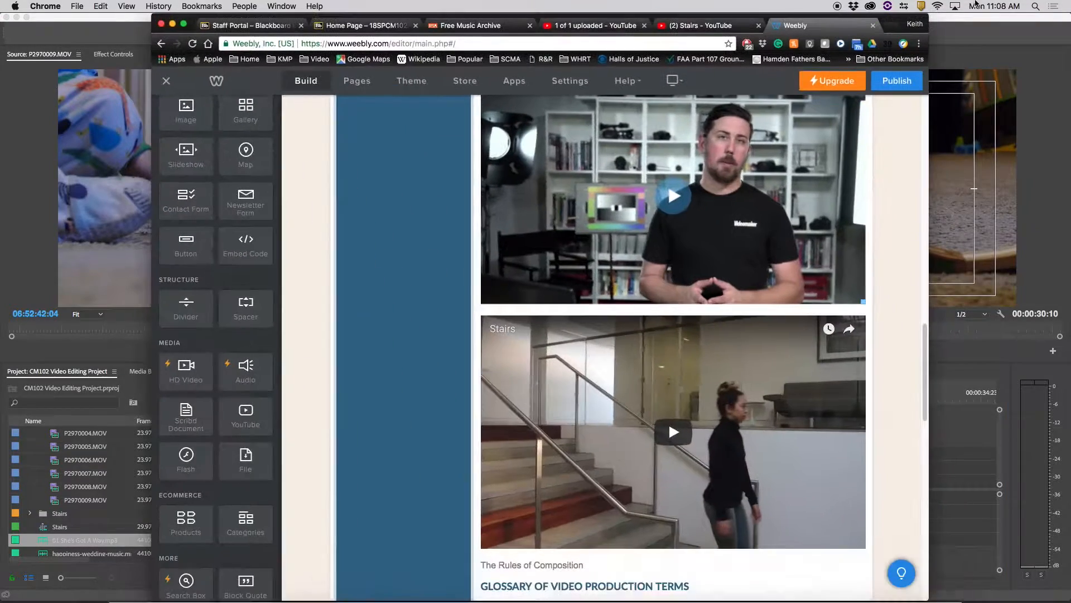
{"action": "left_click", "coordinate": [484, 26]}
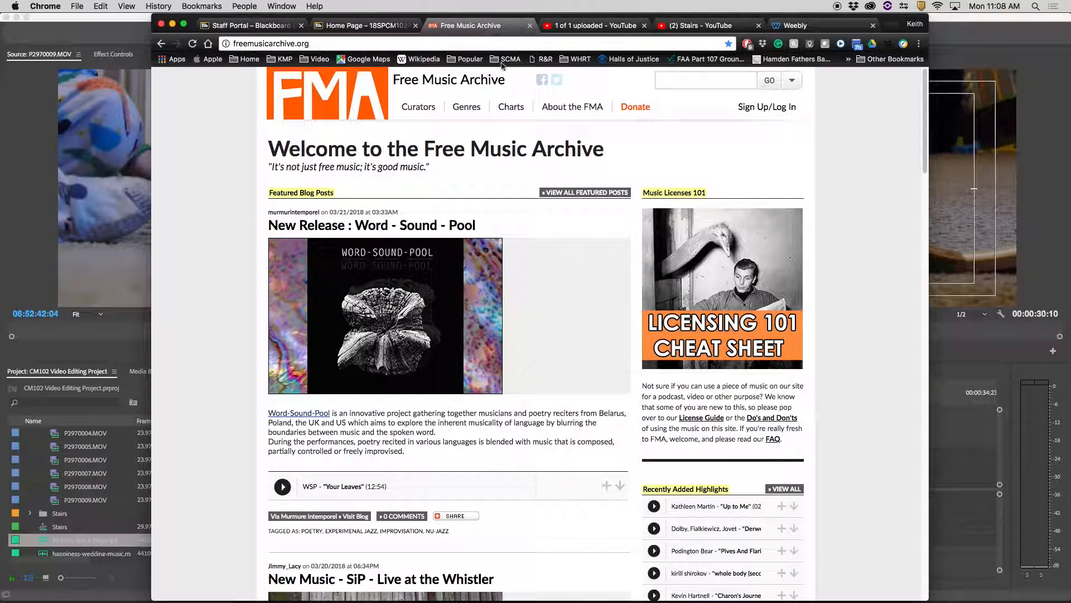
{"action": "mouse_move", "coordinate": [461, 116]}
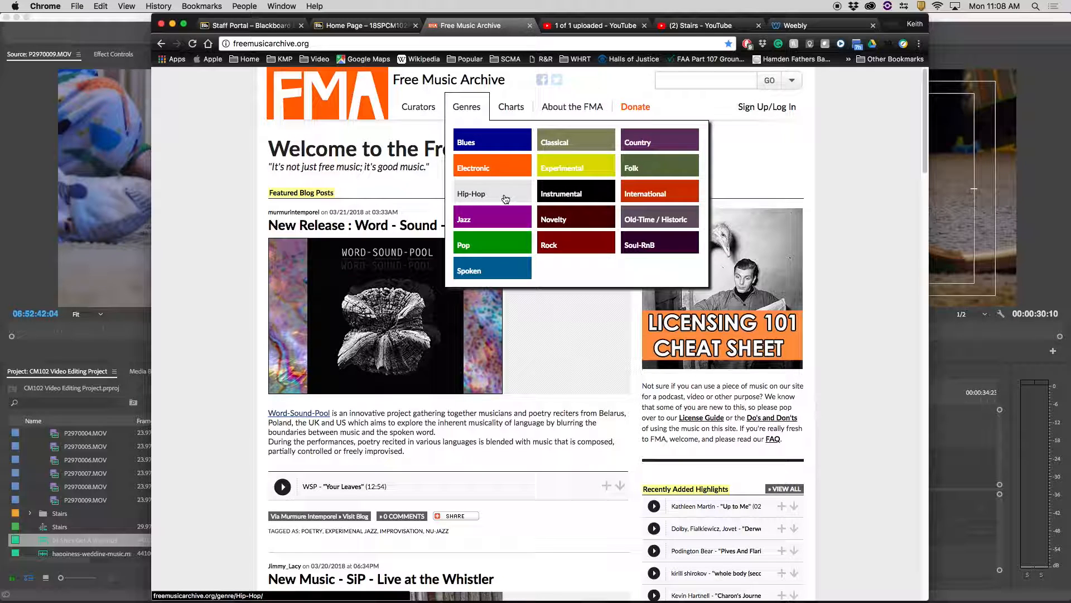
{"action": "left_click", "coordinate": [546, 245]}
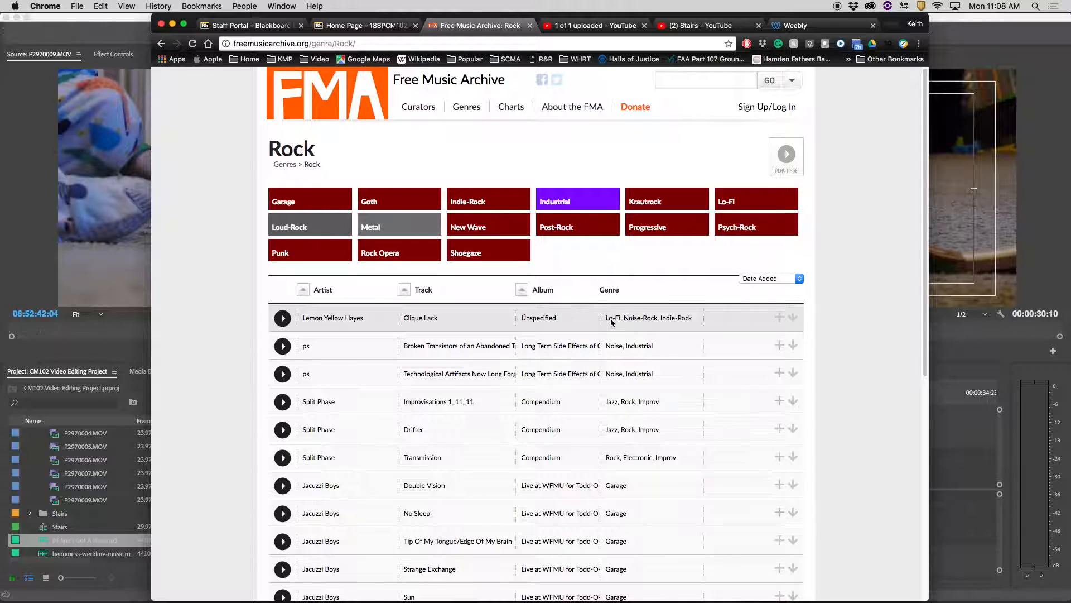
Step: Browse the Rock track list and preview Steel Man by Thermochemistry and Clique Lack by Lemon Yellow Hayes
{"action": "scroll", "coordinate": [915, 268], "scroll_direction": "down", "scroll_amount": 5}
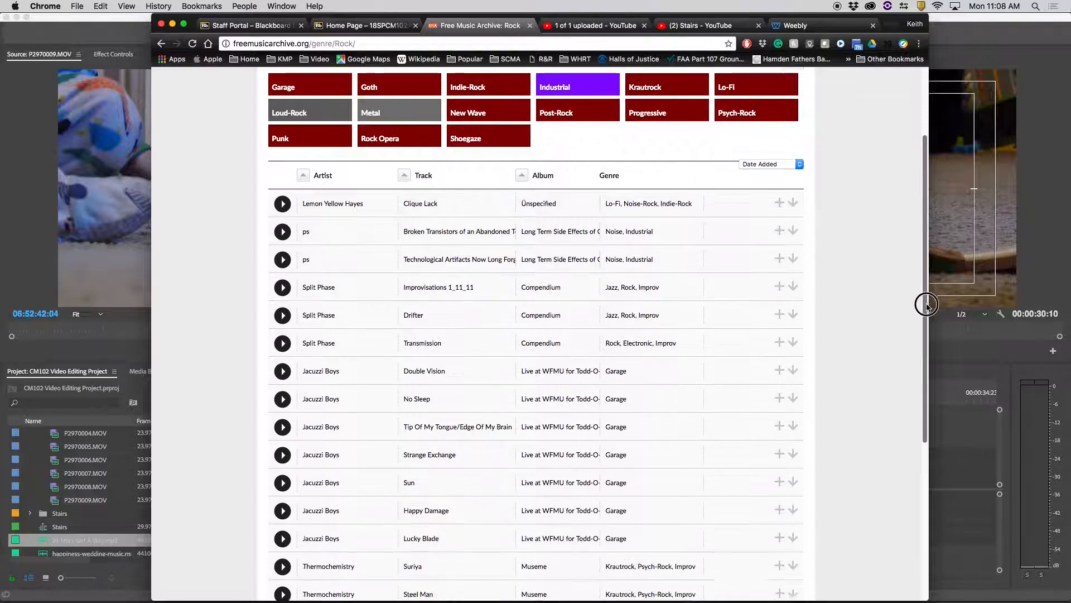
{"action": "scroll", "coordinate": [497, 312], "scroll_direction": "up", "scroll_amount": 1}
{"action": "scroll", "coordinate": [496, 312], "scroll_direction": "down", "scroll_amount": 2}
{"action": "scroll", "coordinate": [496, 315], "scroll_direction": "down", "scroll_amount": 2}
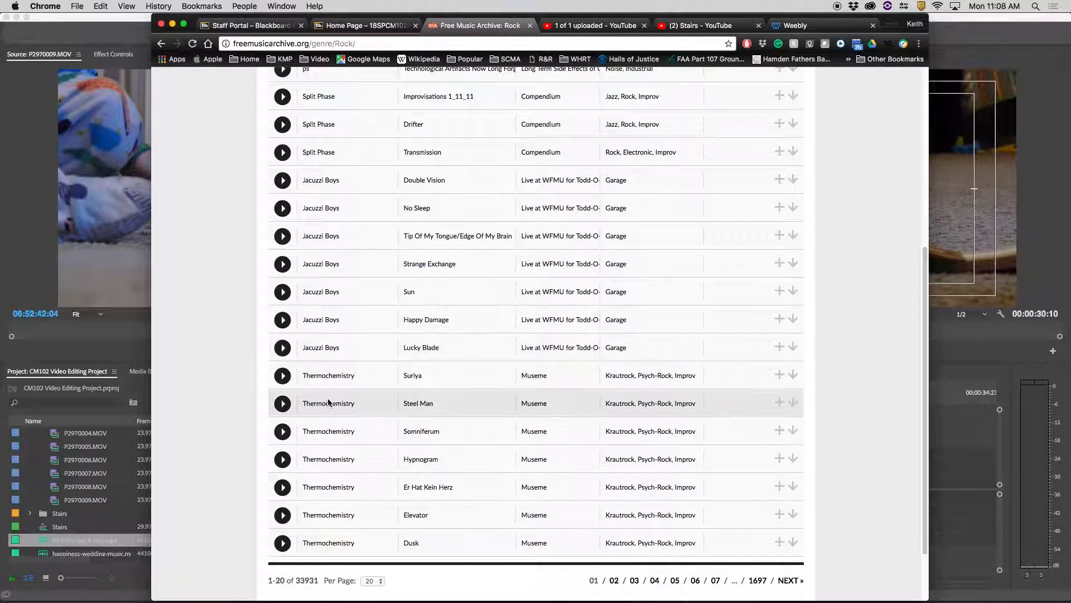
{"action": "left_click", "coordinate": [283, 404]}
{"action": "left_click", "coordinate": [284, 405]}
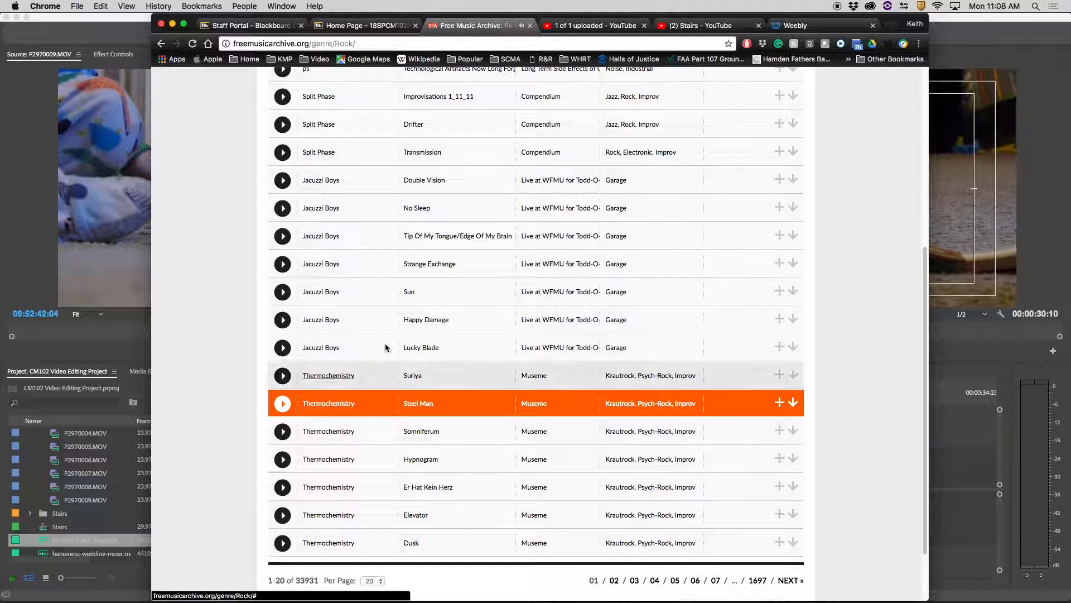
{"action": "left_click", "coordinate": [485, 41]}
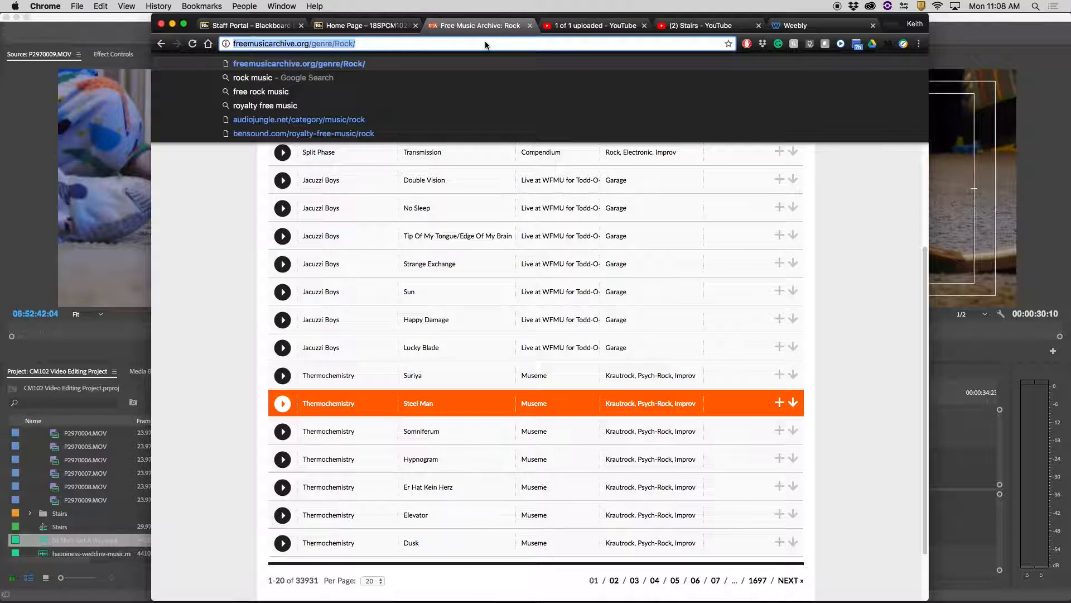
{"action": "left_click_drag", "start_coordinate": [926, 290], "coordinate": [929, 165]}
{"action": "left_click", "coordinate": [283, 227]}
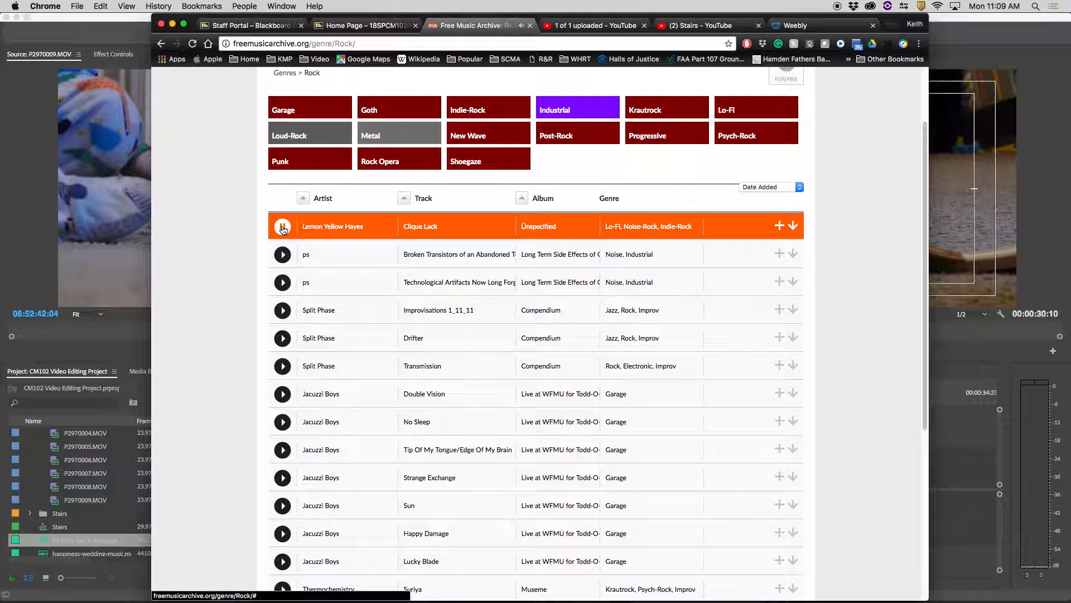
Step: Download Clique Lack as an MP3 into the Video Project folder inside CM 102 Intro to Media Production on the Samsung drive
{"action": "left_click", "coordinate": [794, 226]}
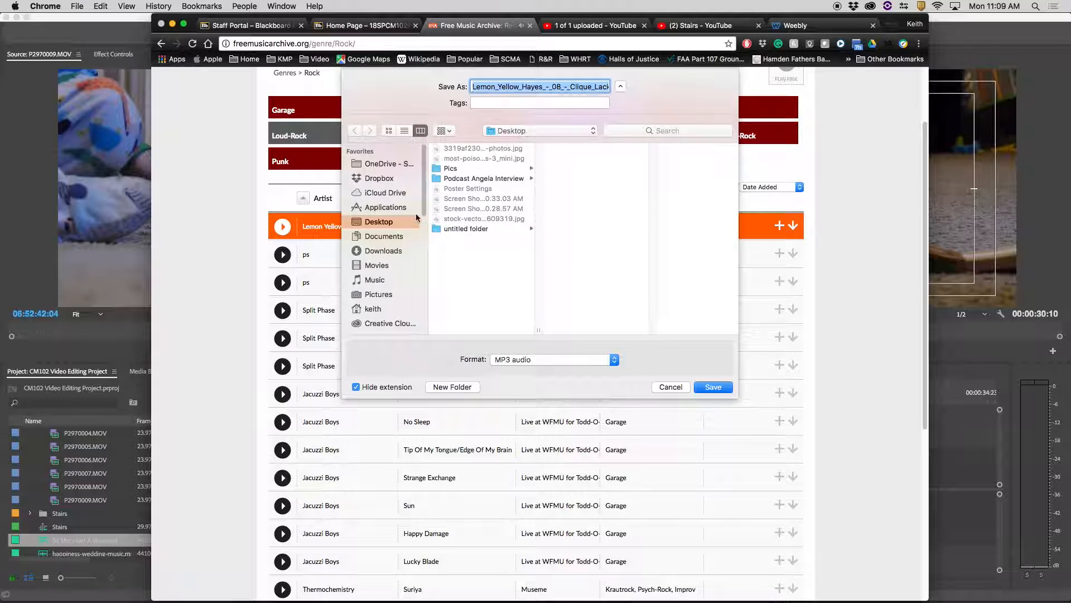
{"action": "scroll", "coordinate": [423, 209], "scroll_direction": "down", "scroll_amount": 5}
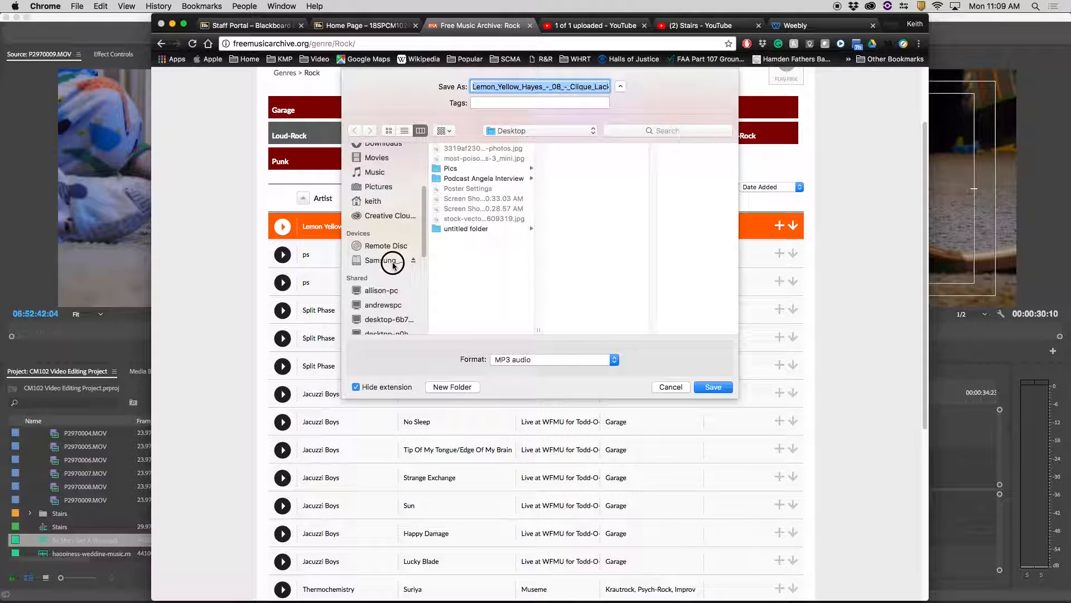
{"action": "left_click", "coordinate": [418, 260]}
{"action": "left_click", "coordinate": [466, 179]}
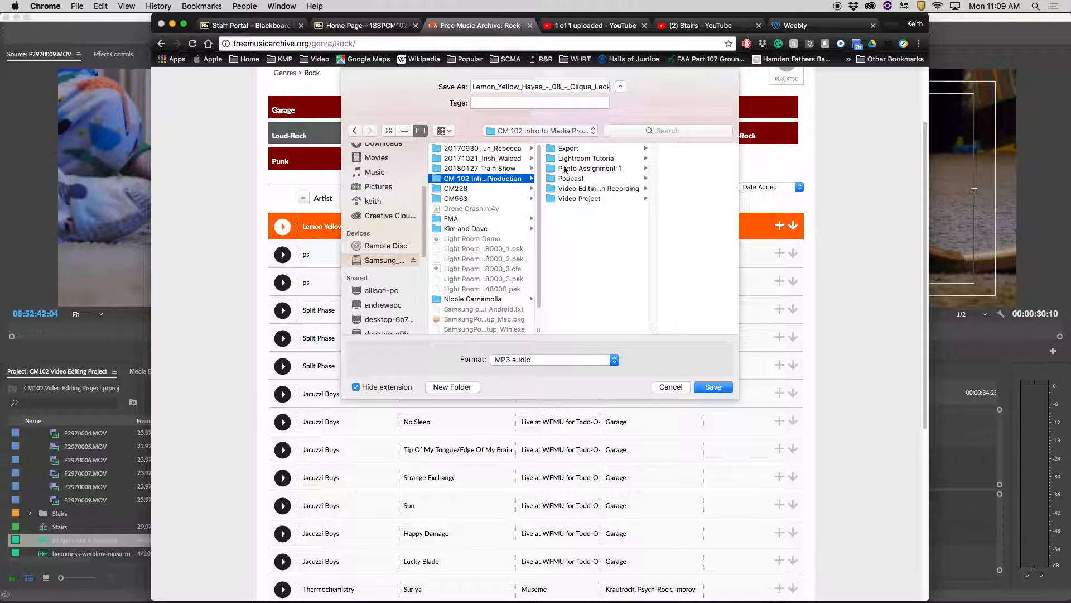
{"action": "left_click", "coordinate": [575, 199]}
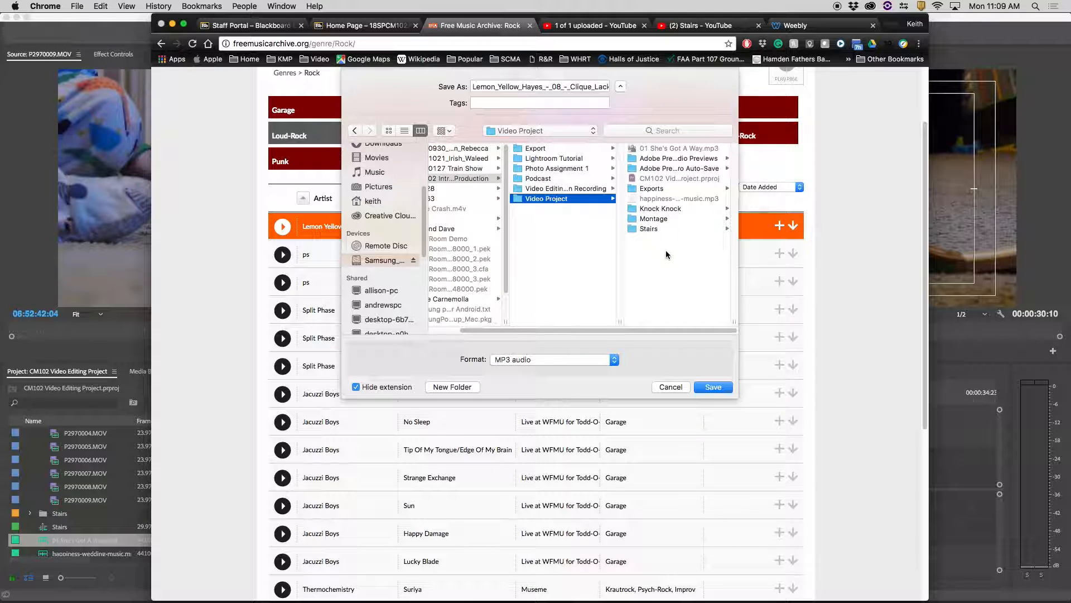
{"action": "left_click", "coordinate": [710, 389]}
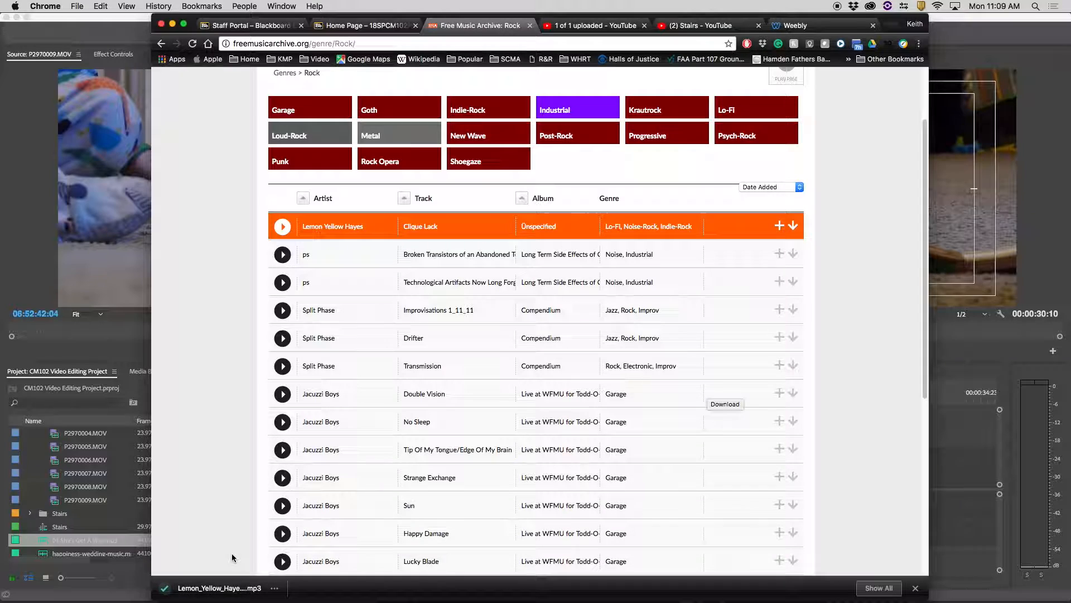
Step: Import the downloaded Clique Lack MP3 onto track A3 at the sequence start and cut about 10 frames of silence off its beginning
{"action": "left_click_drag", "start_coordinate": [198, 594], "coordinate": [481, 518]}
{"action": "left_click_drag", "start_coordinate": [525, 390], "coordinate": [485, 392]}
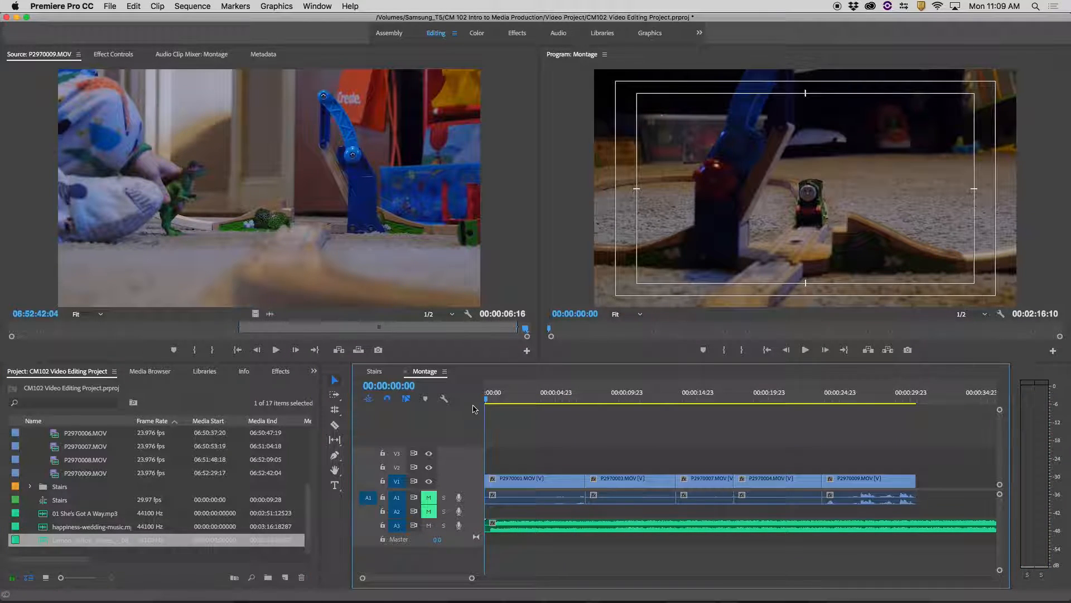
{"action": "key", "text": "equal"}
{"action": "key", "text": "equal"}
{"action": "key", "text": "equal"}
{"action": "key", "text": "equal"}
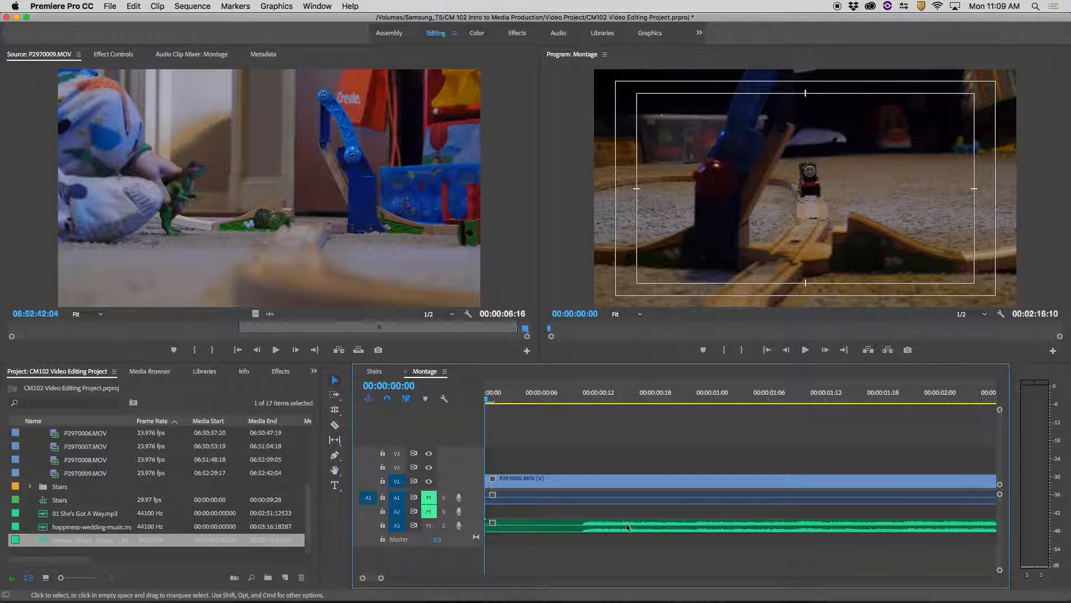
{"action": "left_click_drag", "start_coordinate": [490, 524], "coordinate": [517, 527]}
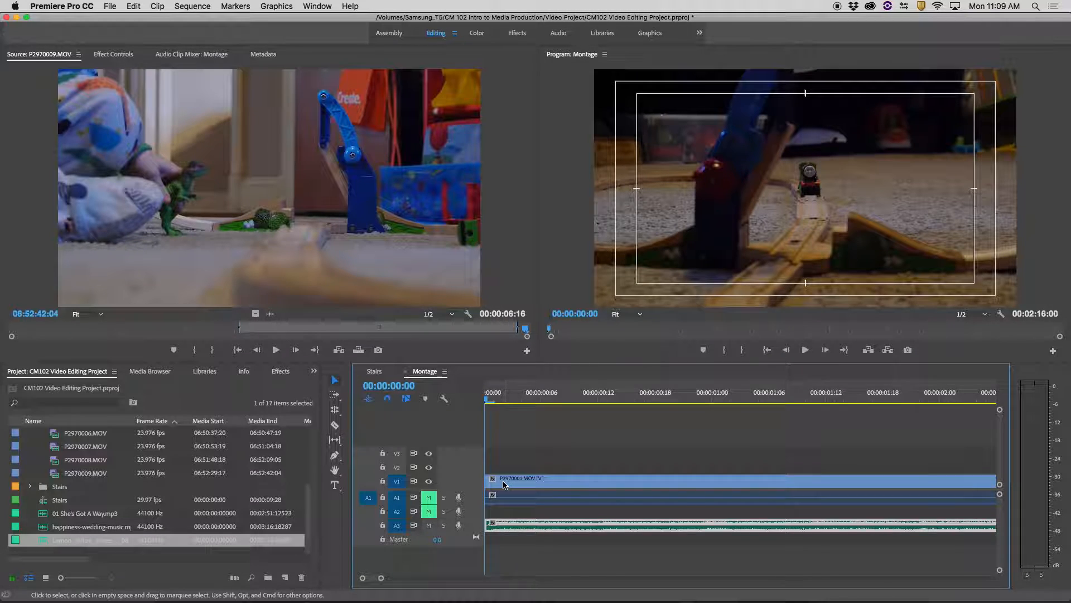
Step: Play the montage from the beginning to the end of the last video clip to check it against Clique Lack
{"action": "key", "text": "backslash"}
{"action": "left_click_drag", "start_coordinate": [502, 400], "coordinate": [469, 400]}
{"action": "left_click", "coordinate": [513, 438]}
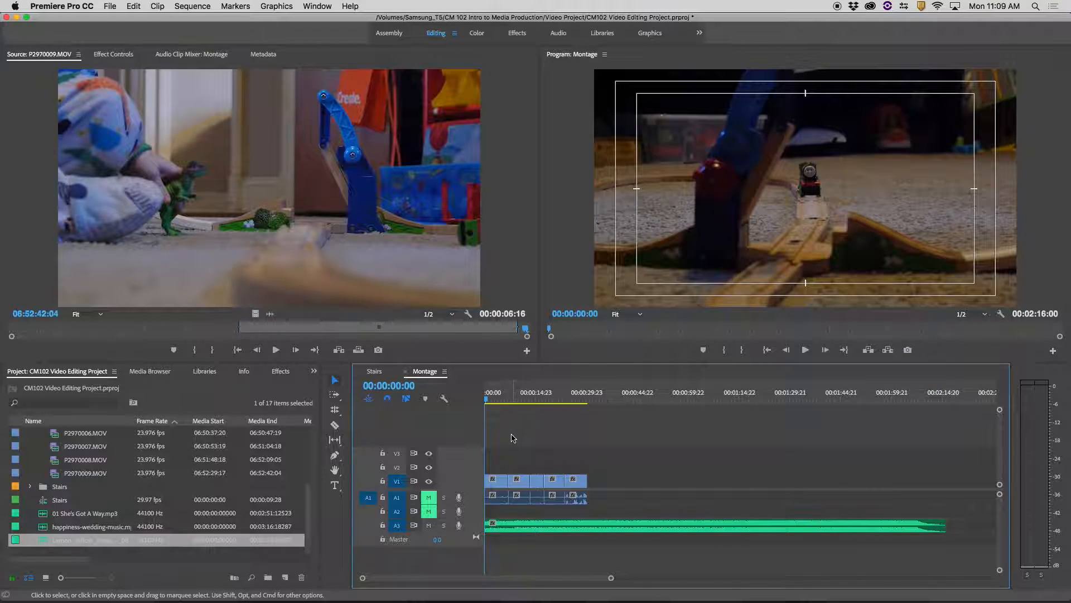
{"action": "key", "text": "space"}
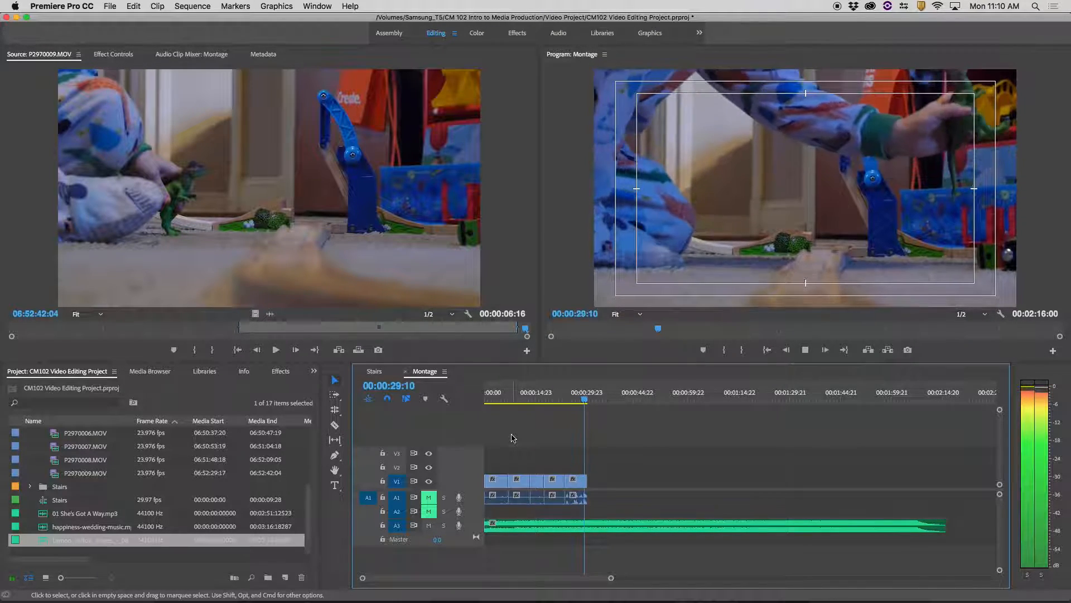
{"action": "key", "text": "space"}
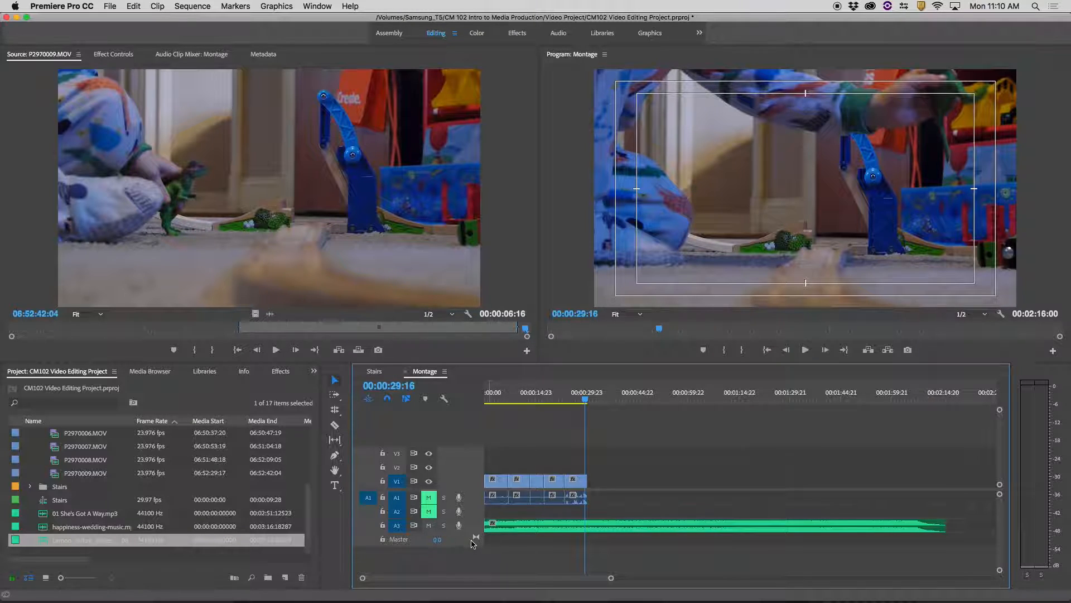
Step: Expand the height of audio track A3 and lower the volume of the Clique Lack music clip
{"action": "left_click_drag", "start_coordinate": [468, 536], "coordinate": [469, 551]}
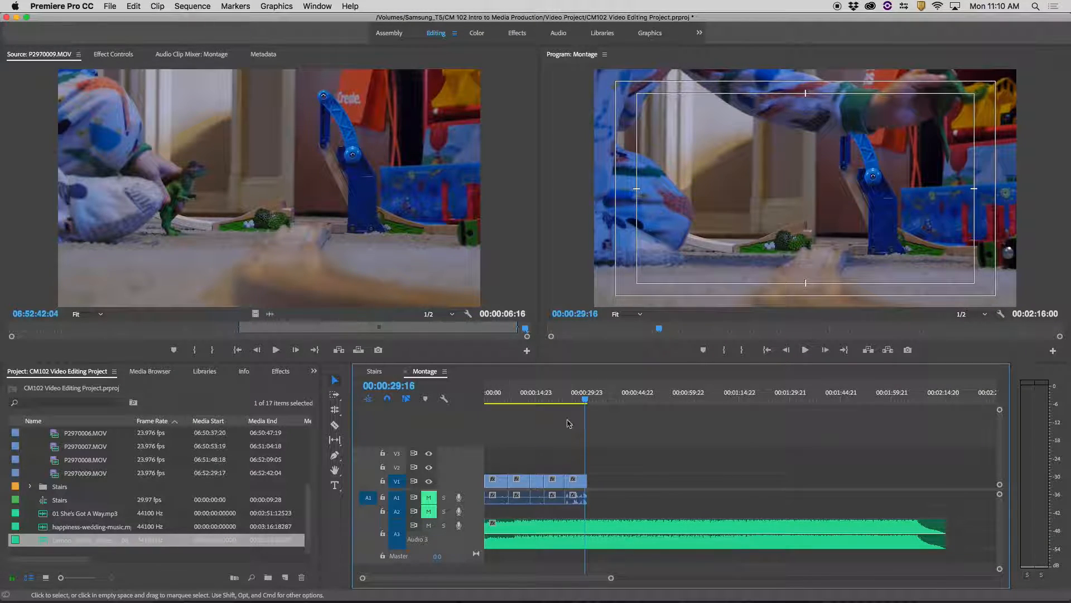
{"action": "left_click_drag", "start_coordinate": [569, 398], "coordinate": [487, 405]}
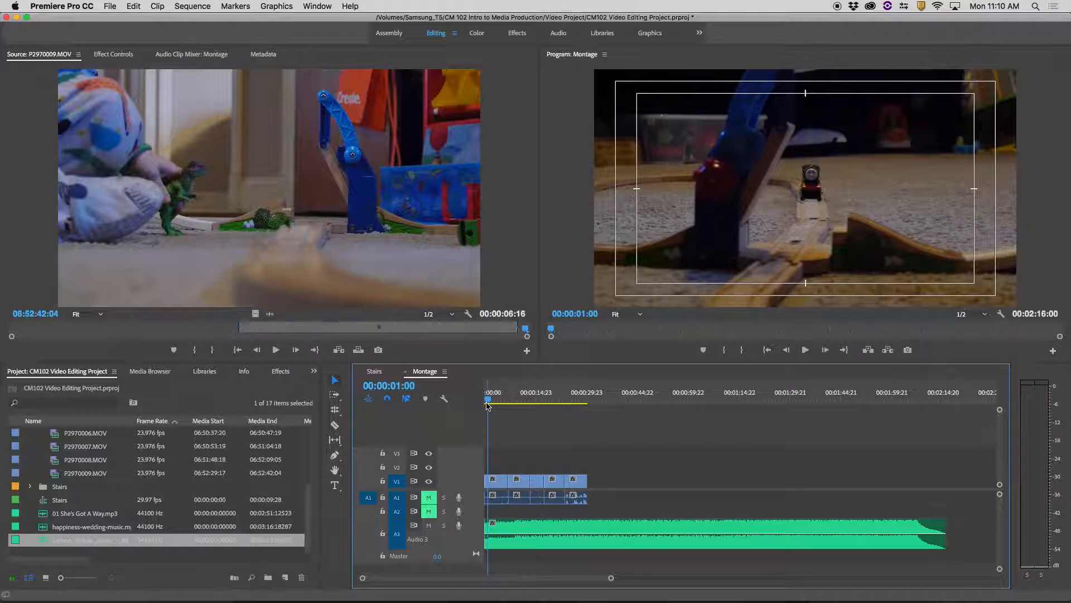
{"action": "left_click_drag", "start_coordinate": [528, 531], "coordinate": [528, 537]}
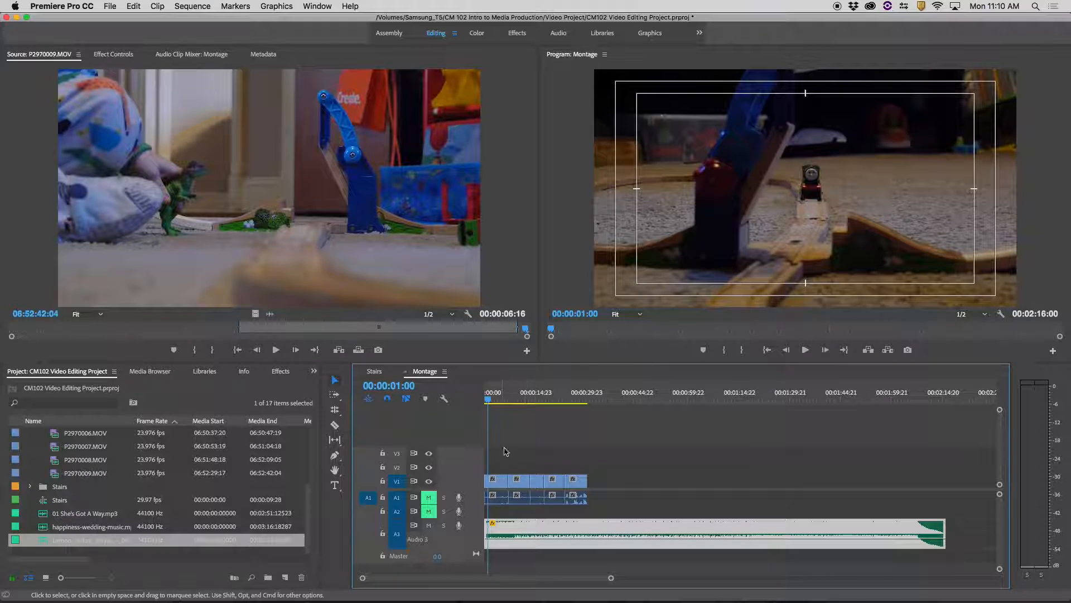
Step: Play the first few seconds of the montage from its start to check the lowered music level
{"action": "left_click", "coordinate": [489, 402]}
{"action": "left_click_drag", "start_coordinate": [489, 401], "coordinate": [486, 402]}
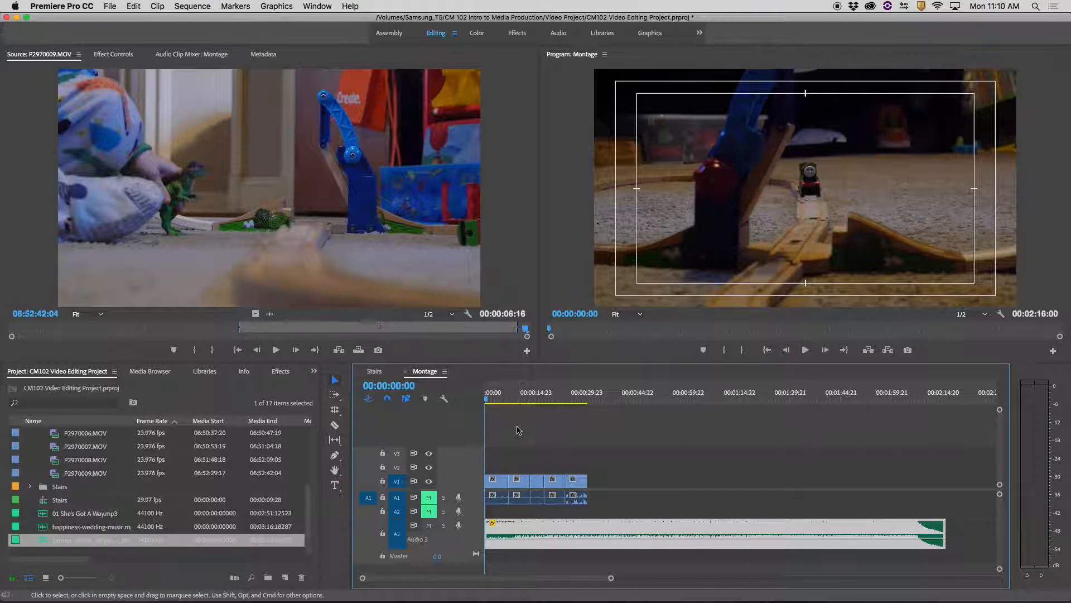
{"action": "key", "text": "space"}
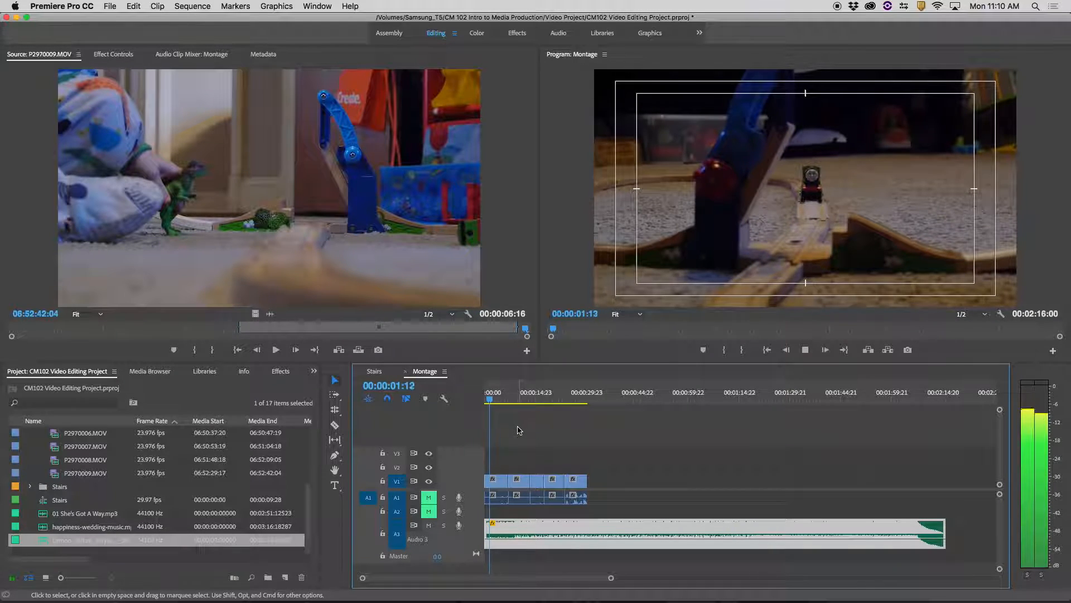
{"action": "key", "text": "space"}
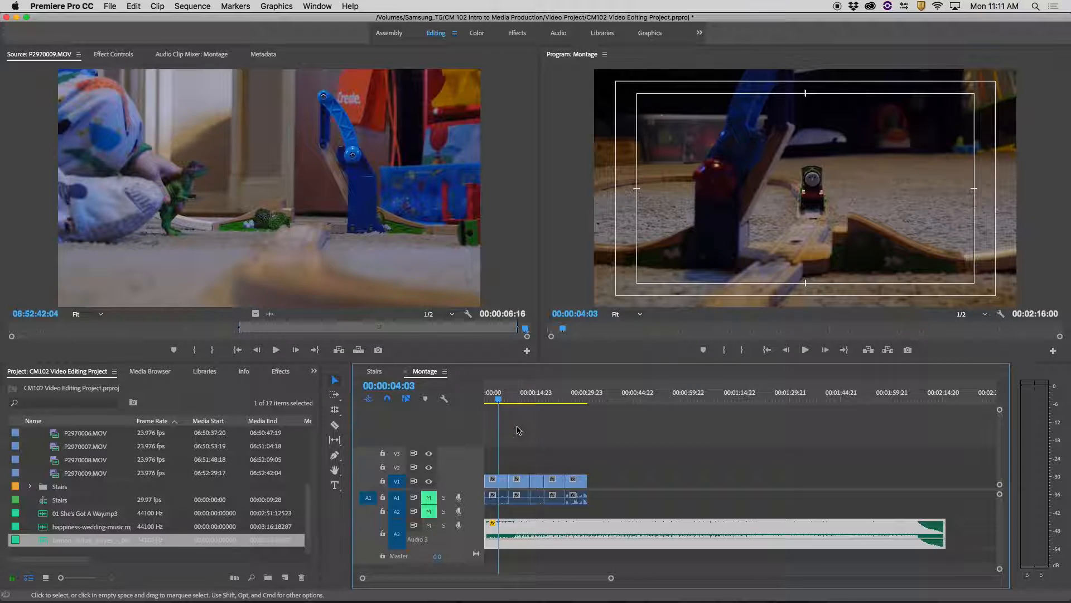
Step: Split the A3 music clip slightly past the end of the last video clip and delete the excess
{"action": "left_click", "coordinate": [511, 427]}
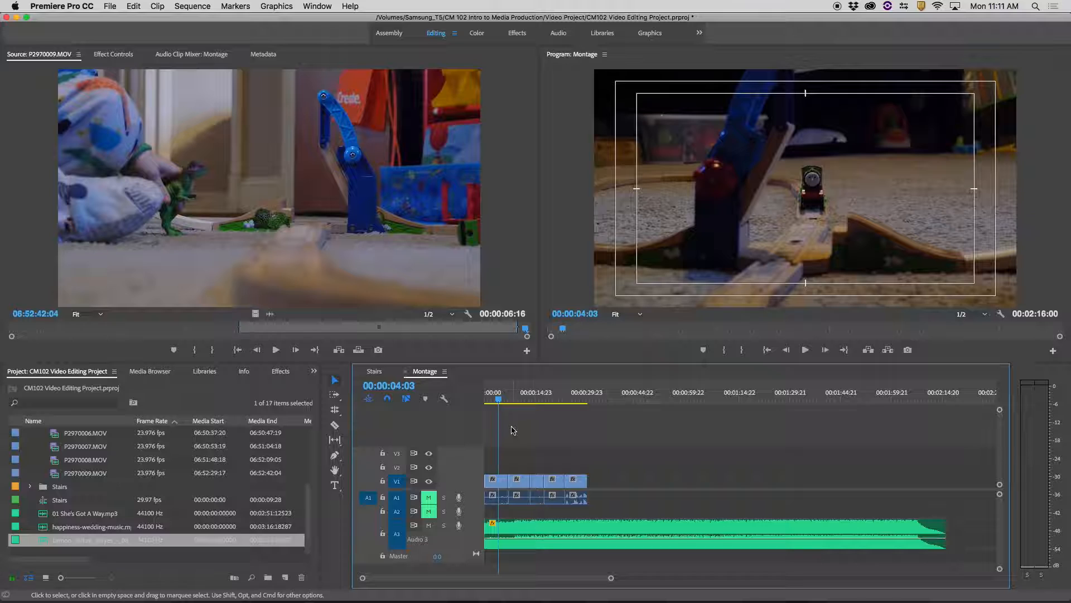
{"action": "key", "text": "equal"}
{"action": "key", "text": "equal"}
{"action": "key", "text": "equal"}
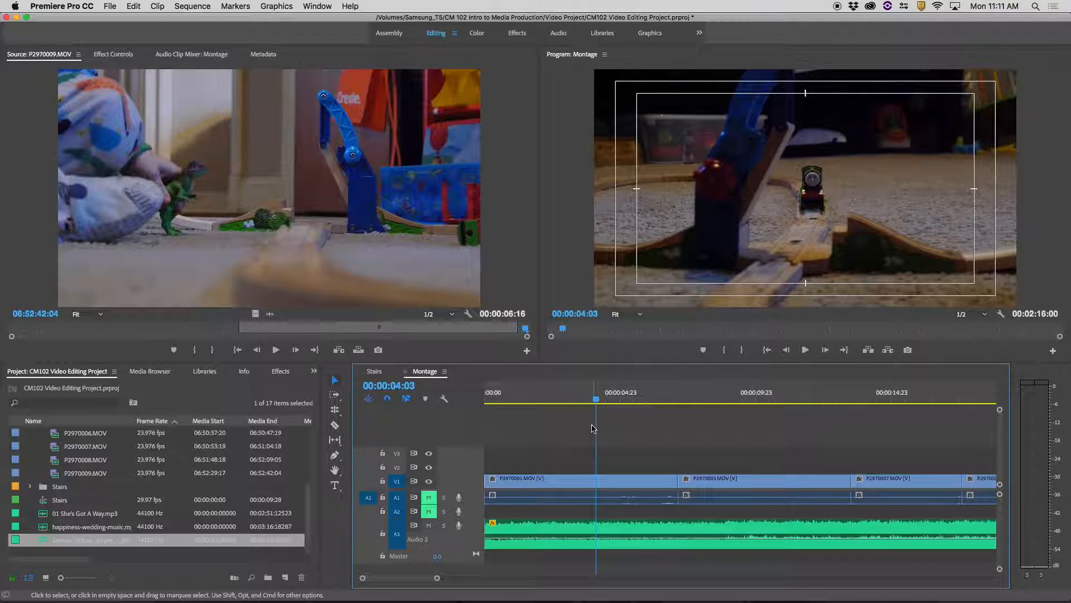
{"action": "key", "text": "minus"}
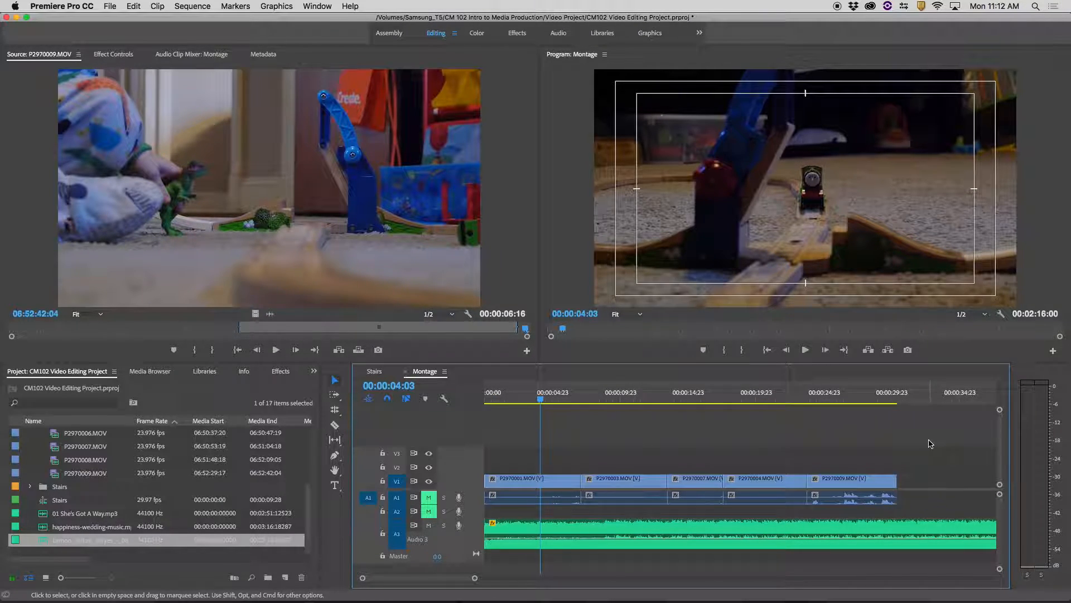
{"action": "key", "text": "c"}
{"action": "left_click", "coordinate": [909, 535]}
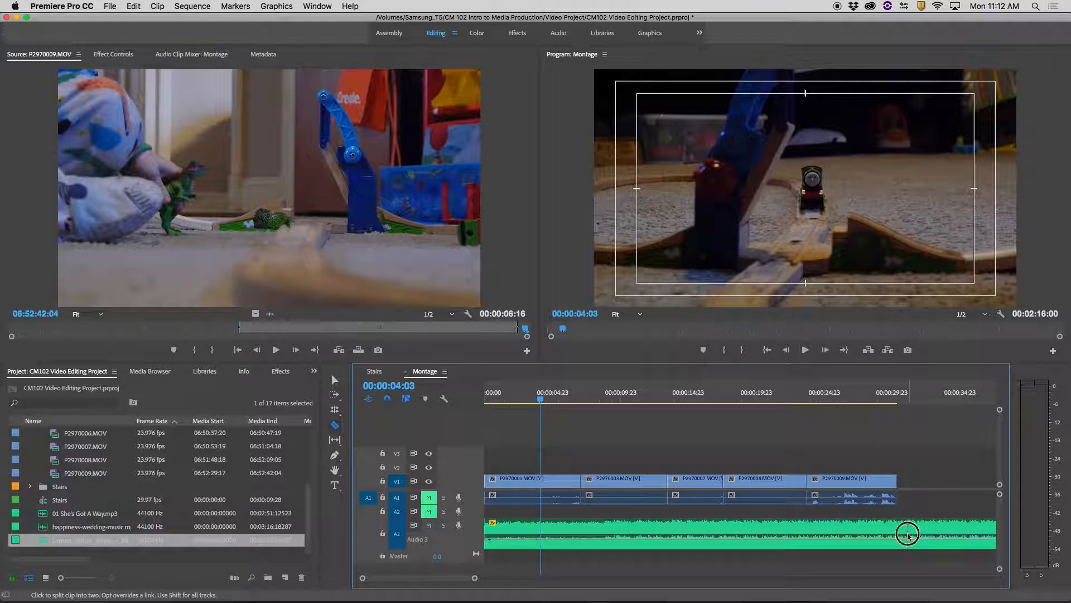
{"action": "key", "text": "v"}
{"action": "left_click", "coordinate": [935, 530]}
{"action": "key", "text": "Delete"}
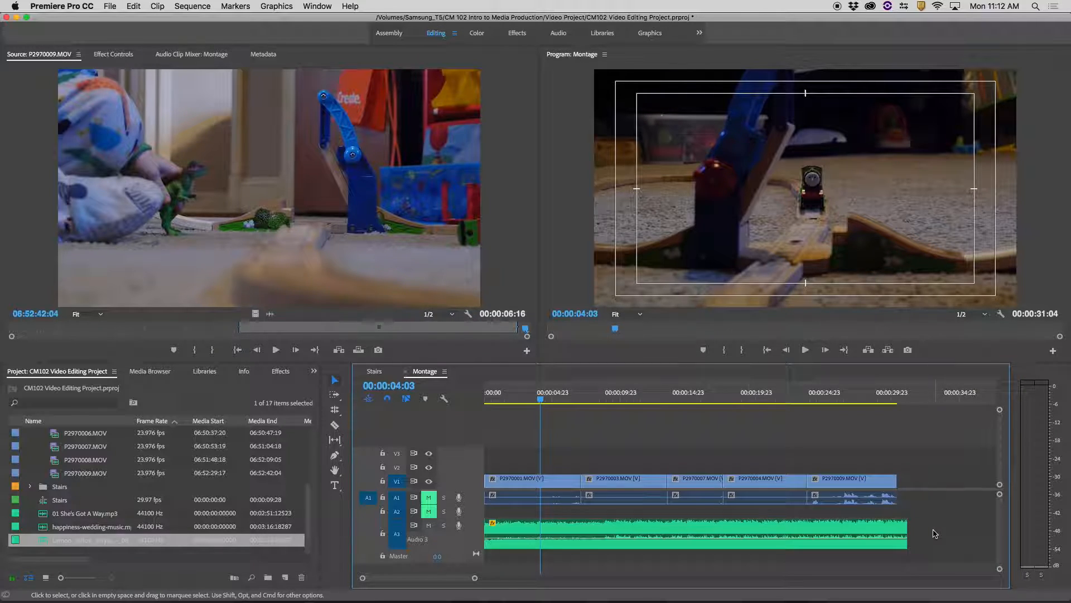
Step: Replace the music clip on audio track A3 with "01 She's Got A Way.mp3" starting at the beginning of the montage
{"action": "left_click_drag", "start_coordinate": [539, 395], "coordinate": [510, 400]}
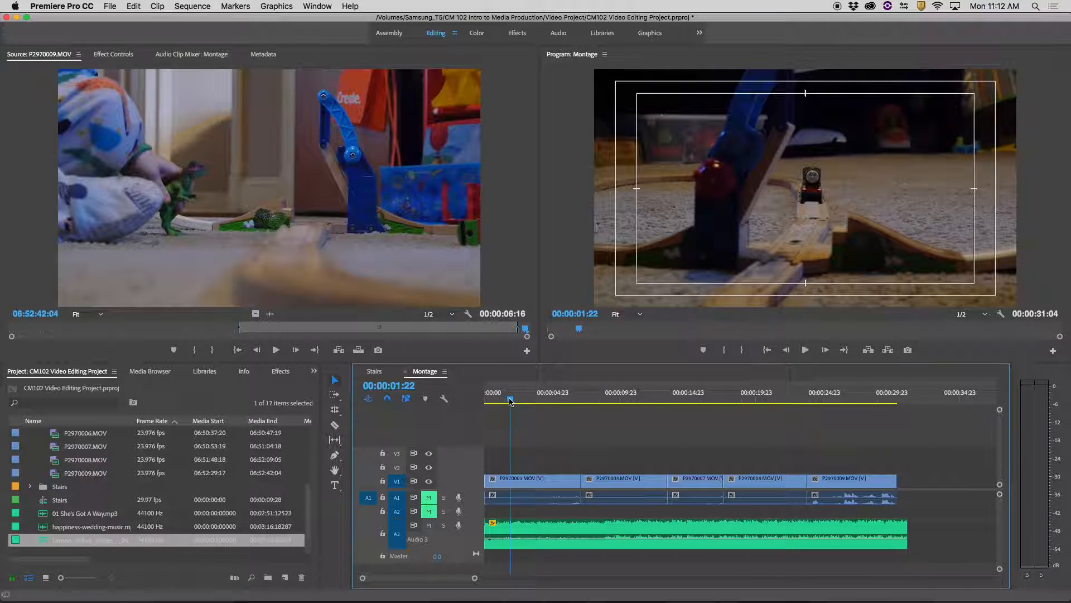
{"action": "left_click", "coordinate": [571, 532]}
{"action": "key", "text": "Delete"}
{"action": "left_click_drag", "start_coordinate": [162, 513], "coordinate": [500, 526]}
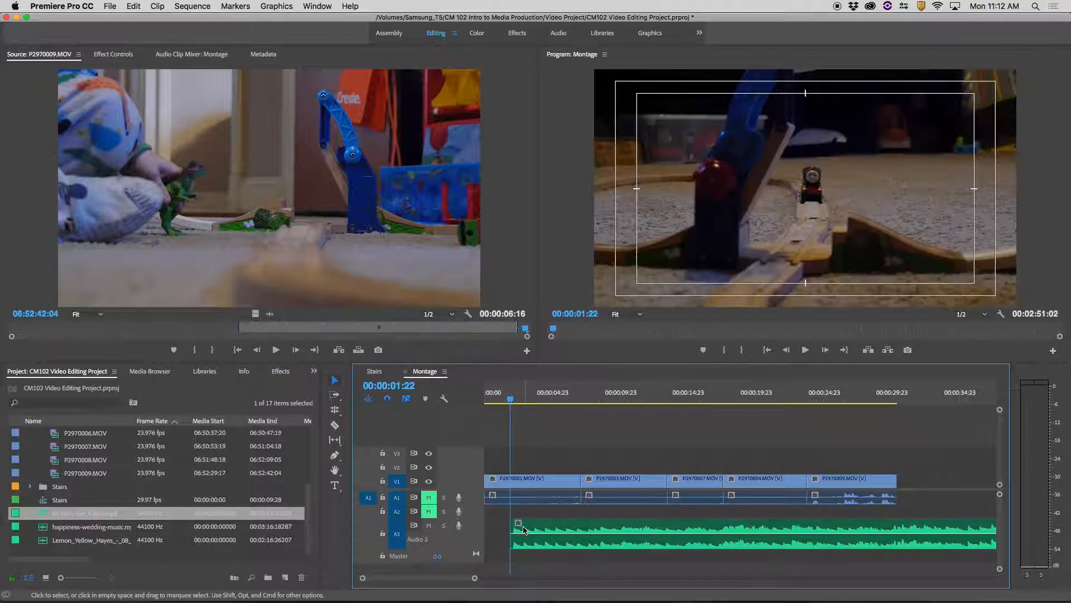
Step: Play the montage from its start and ripple-trim the end of the first clip, P2970001.MOV, to the music cue at 00:00:06:14
{"action": "left_click_drag", "start_coordinate": [510, 402], "coordinate": [486, 402]}
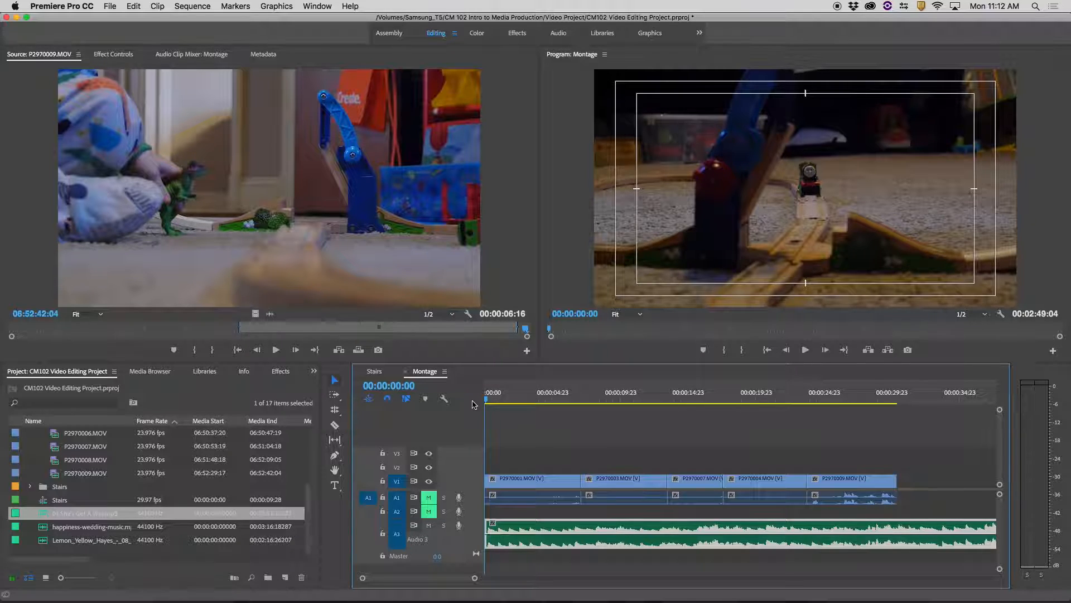
{"action": "key", "text": "space"}
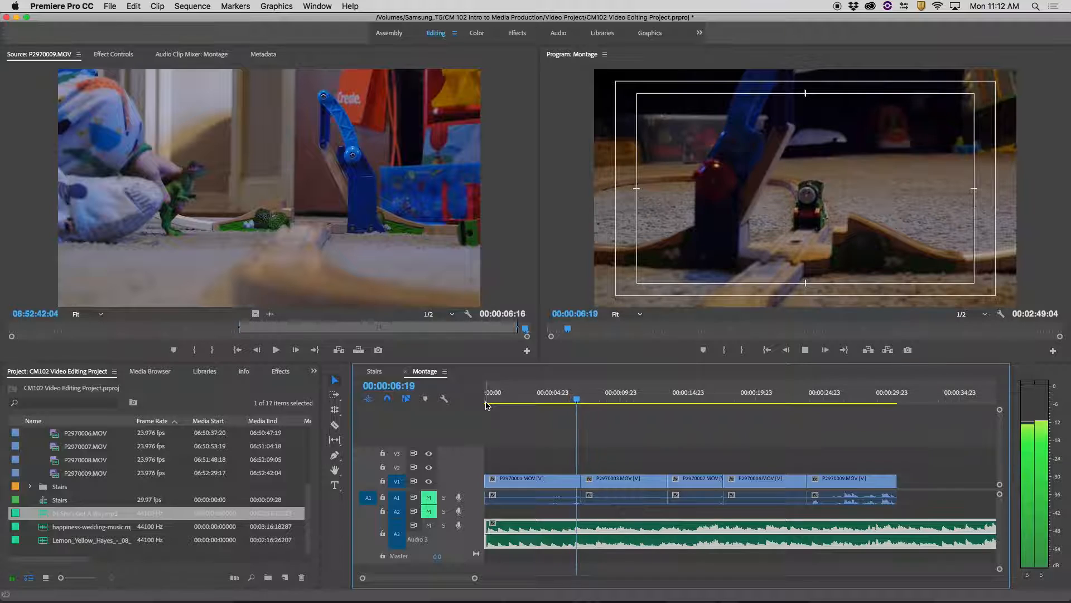
{"action": "key", "text": "space"}
{"action": "left_click_drag", "start_coordinate": [581, 399], "coordinate": [573, 399]}
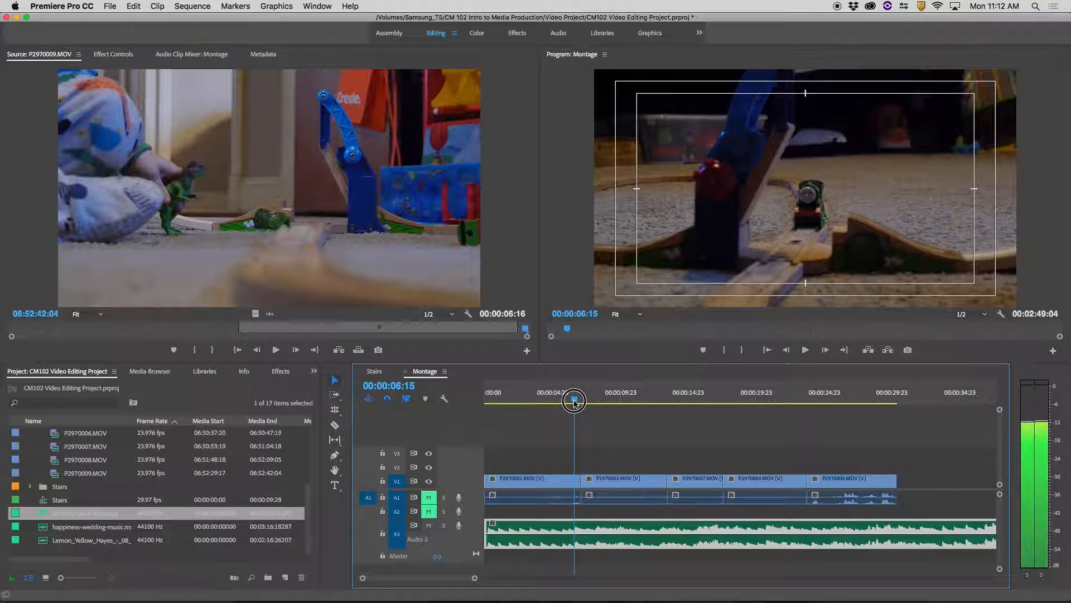
{"action": "left_click", "coordinate": [335, 409]}
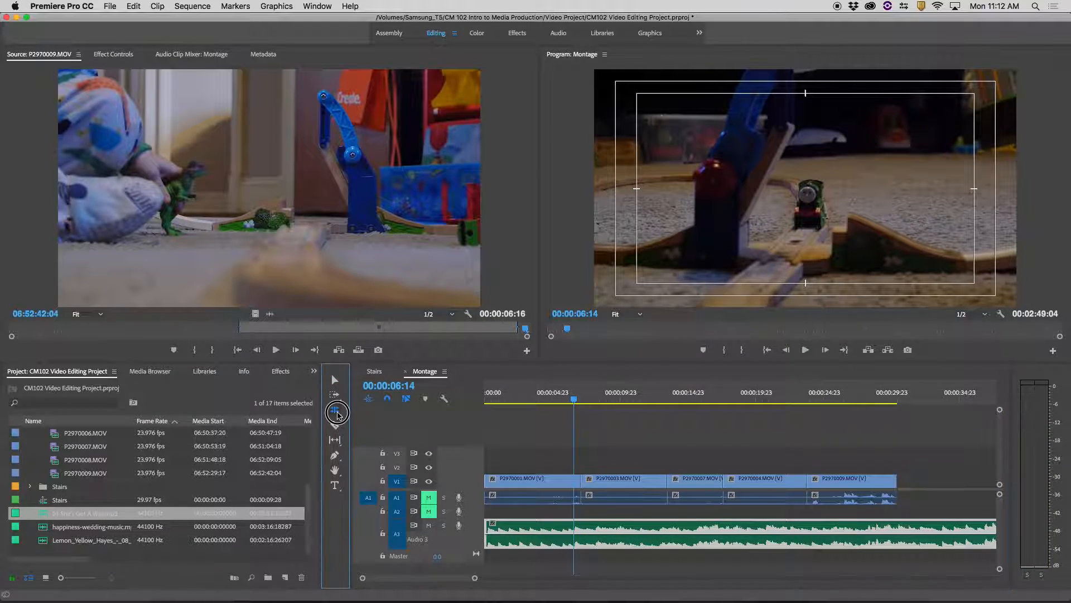
{"action": "left_click", "coordinate": [379, 408]}
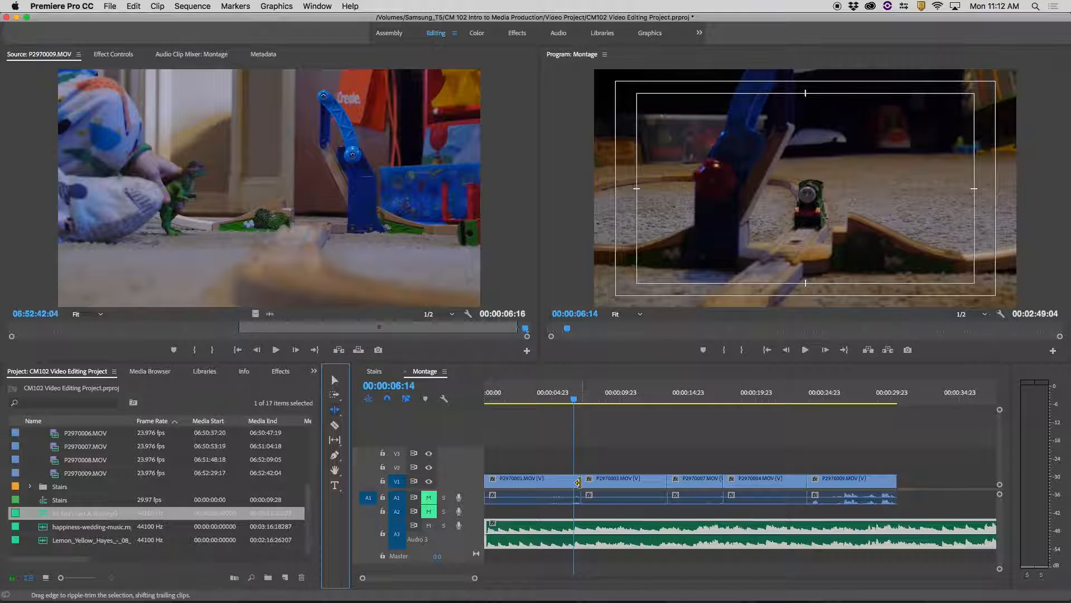
{"action": "left_click_drag", "start_coordinate": [578, 482], "coordinate": [571, 481]}
Step: Play the montage on from the first clip and park the playhead at the music change around 00:00:19:08
{"action": "left_click", "coordinate": [540, 396]}
{"action": "key", "text": "space"}
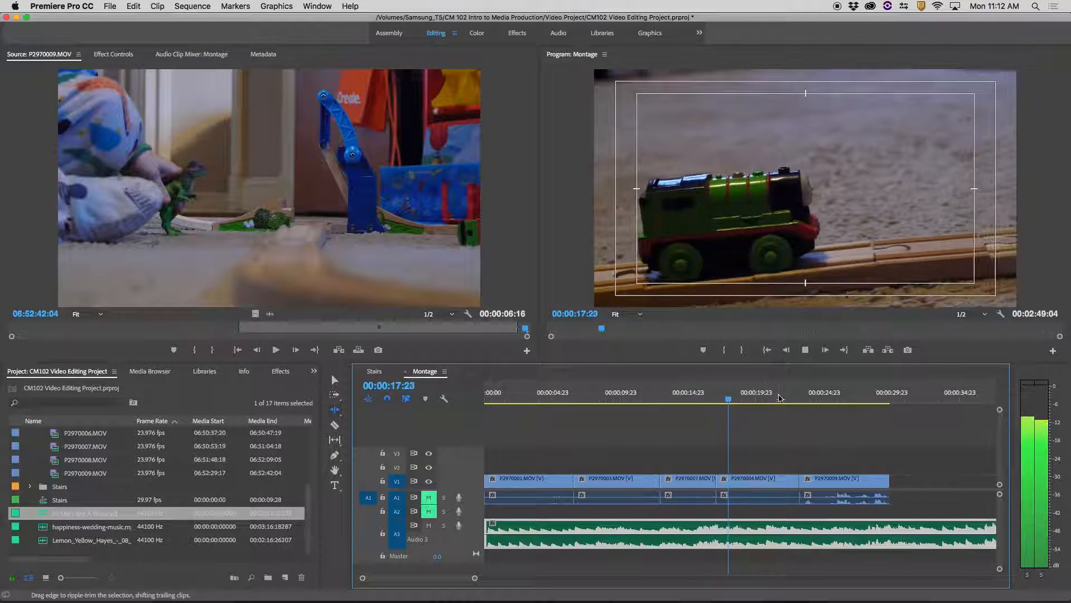
{"action": "left_click", "coordinate": [731, 406]}
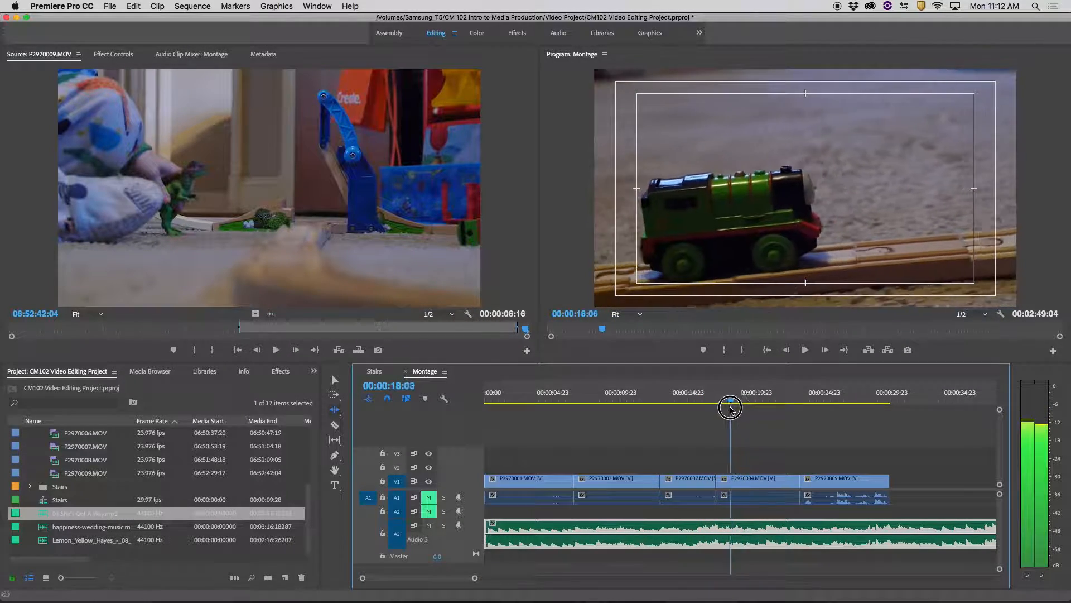
{"action": "left_click", "coordinate": [711, 407]}
{"action": "key", "text": "space"}
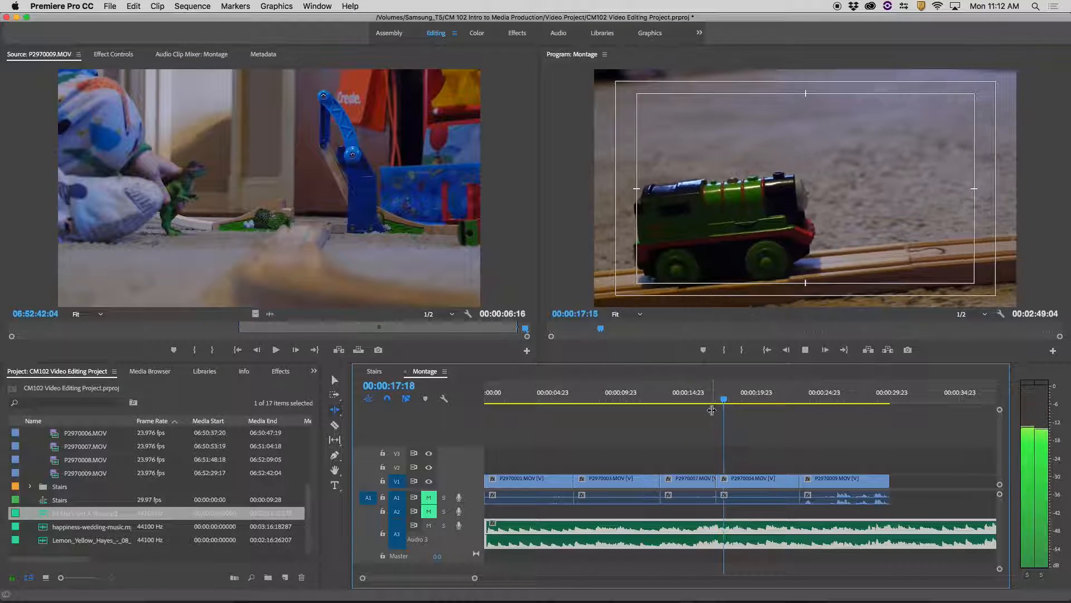
{"action": "left_click", "coordinate": [747, 408]}
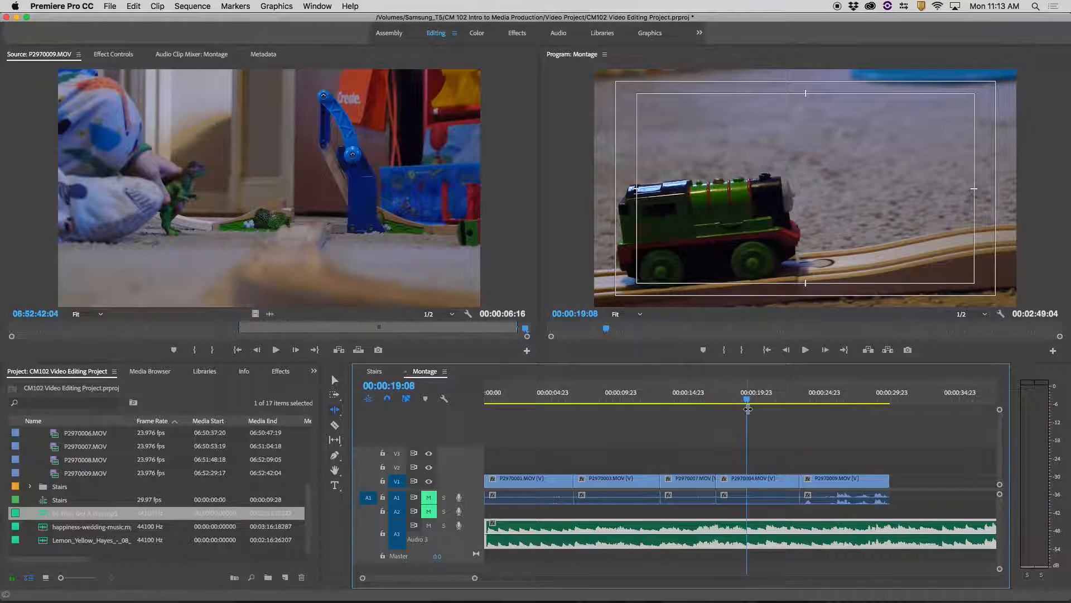
Step: Move the P2970004.MOV and P2970009.MOV clips to start at 00:00:21:09 and extend P2970007.MOV to fill the gap before them
{"action": "key", "text": "Left"}
{"action": "left_click_drag", "start_coordinate": [712, 483], "coordinate": [727, 483]}
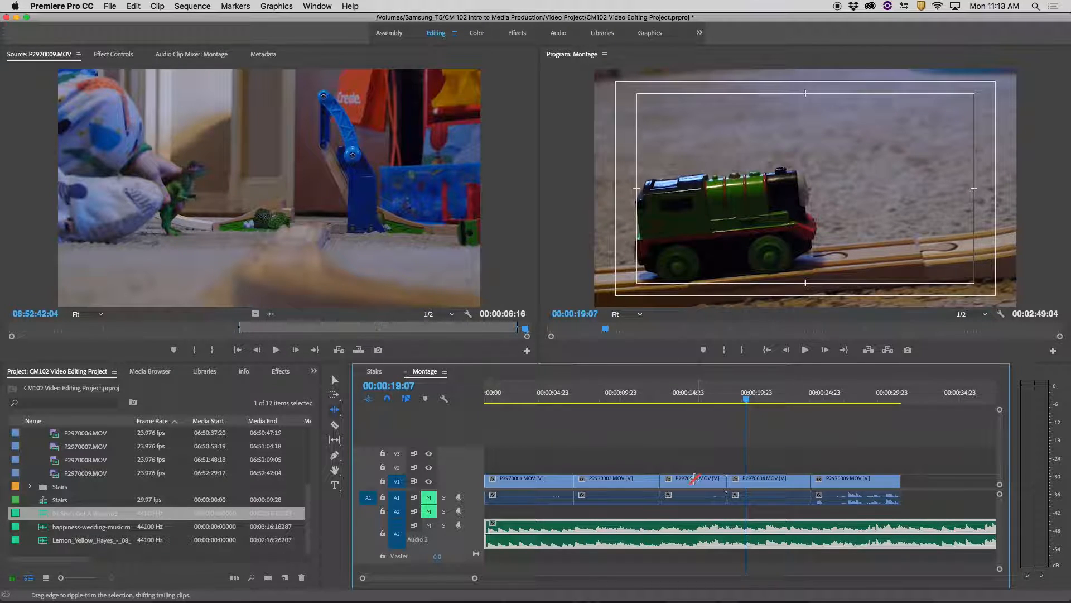
{"action": "left_click_drag", "start_coordinate": [746, 399], "coordinate": [774, 485]}
{"action": "key", "text": "v"}
{"action": "left_click_drag", "start_coordinate": [741, 450], "coordinate": [861, 500]}
{"action": "left_click_drag", "start_coordinate": [761, 483], "coordinate": [808, 483]}
{"action": "left_click_drag", "start_coordinate": [710, 481], "coordinate": [660, 480]}
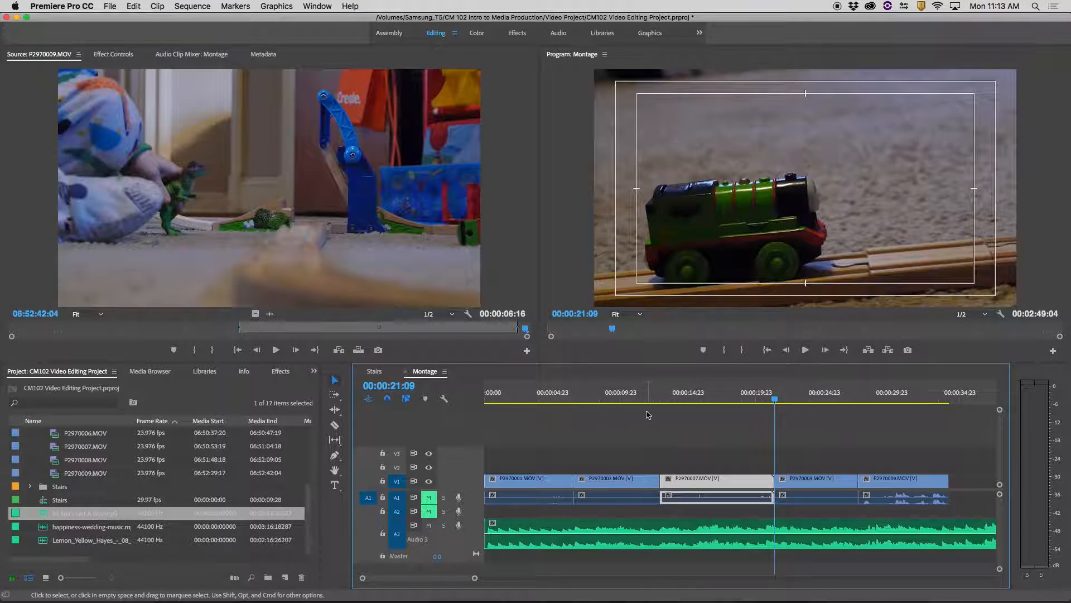
Step: Play the extended P2970007.MOV clip against the music and ripple-trim its end back to the music change at about 00:00:19:07
{"action": "left_click", "coordinate": [639, 400]}
{"action": "key", "text": "space"}
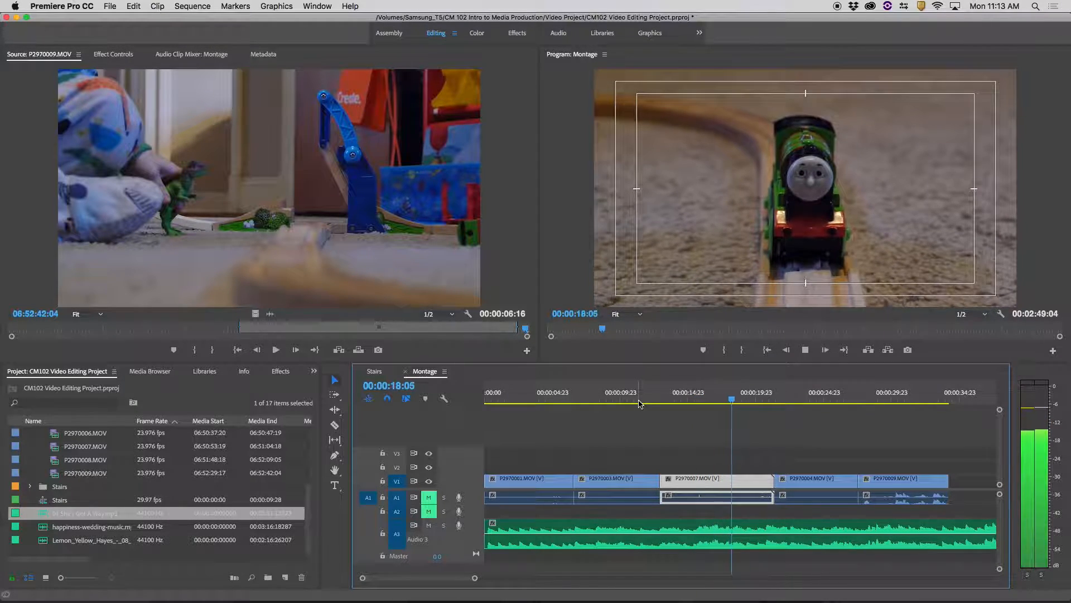
{"action": "key", "text": "space"}
{"action": "left_click_drag", "start_coordinate": [755, 400], "coordinate": [746, 402]}
{"action": "left_click", "coordinate": [334, 409]}
{"action": "left_click_drag", "start_coordinate": [772, 480], "coordinate": [745, 479]}
Step: Play the montage from shortly before the cut to P2970004.MOV through the last clip to check the timing
{"action": "left_click", "coordinate": [725, 400]}
{"action": "key", "text": "space"}
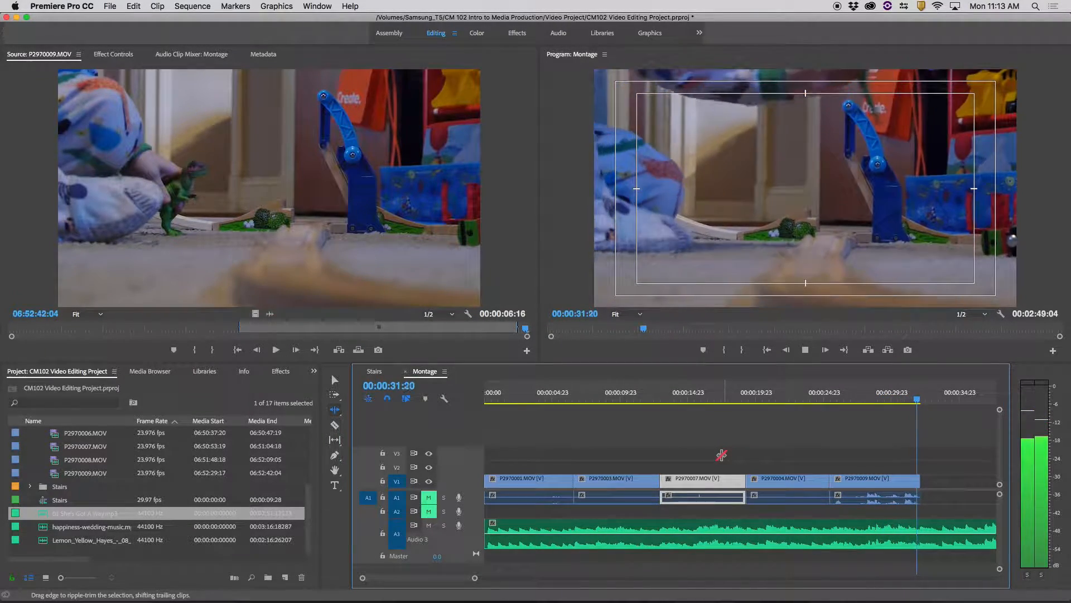
{"action": "key", "text": "space"}
Step: Split the A3 music clip at 00:00:32:00, near the end of the last video clip, and delete the excess
{"action": "left_click_drag", "start_coordinate": [922, 402], "coordinate": [919, 400]}
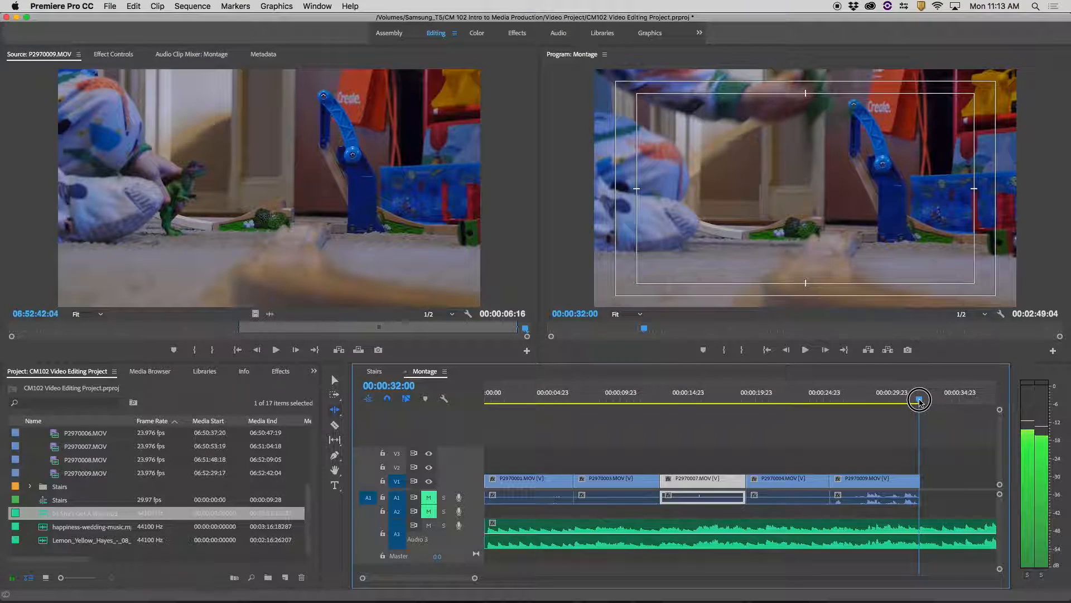
{"action": "key", "text": "c"}
{"action": "left_click", "coordinate": [919, 521]}
{"action": "key", "text": "v"}
{"action": "left_click", "coordinate": [965, 533]}
{"action": "key", "text": "Delete"}
Step: Return the playhead to the start of the montage and save the project
{"action": "left_click_drag", "start_coordinate": [910, 400], "coordinate": [867, 400]}
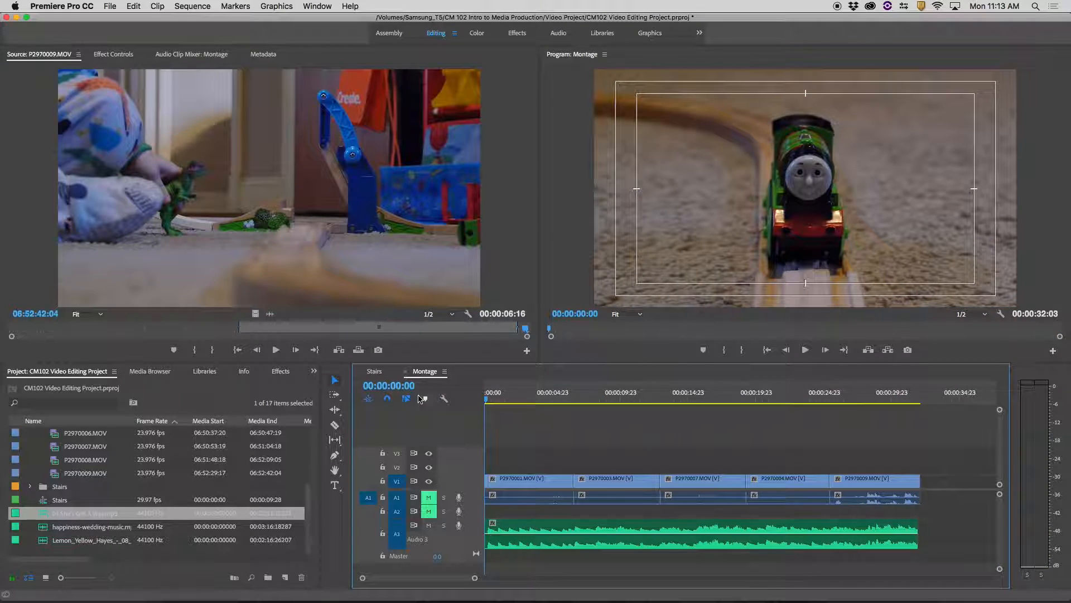
{"action": "key", "text": "Home"}
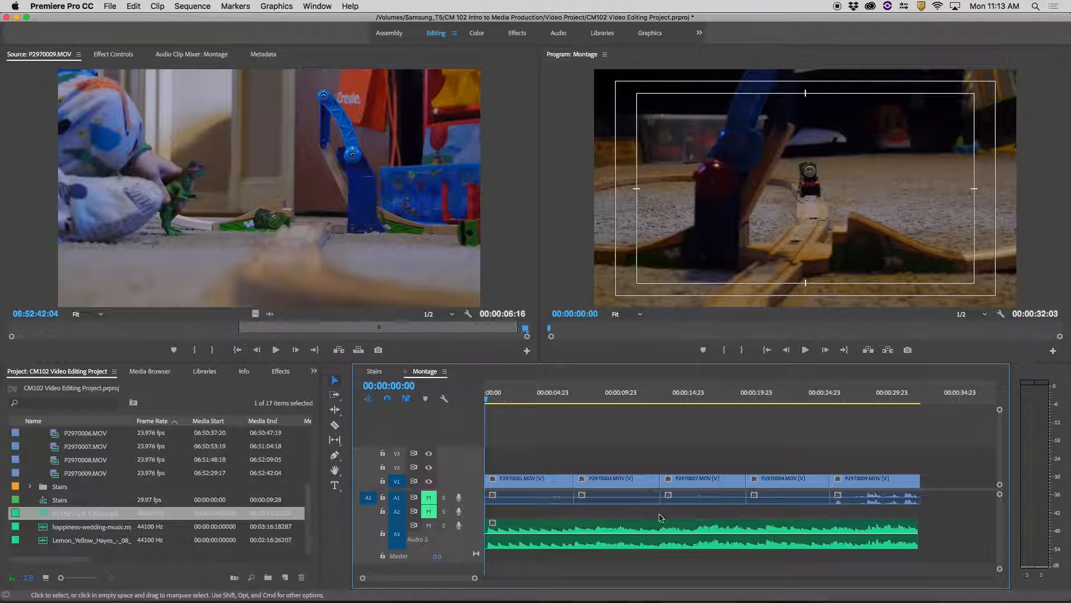
{"action": "key", "text": "super+s"}
Step: Switch to the Color workspace and park the playhead at 00:00:03:09 on the first clip, P2970001.MOV
{"action": "left_click_drag", "start_coordinate": [580, 396], "coordinate": [512, 393]}
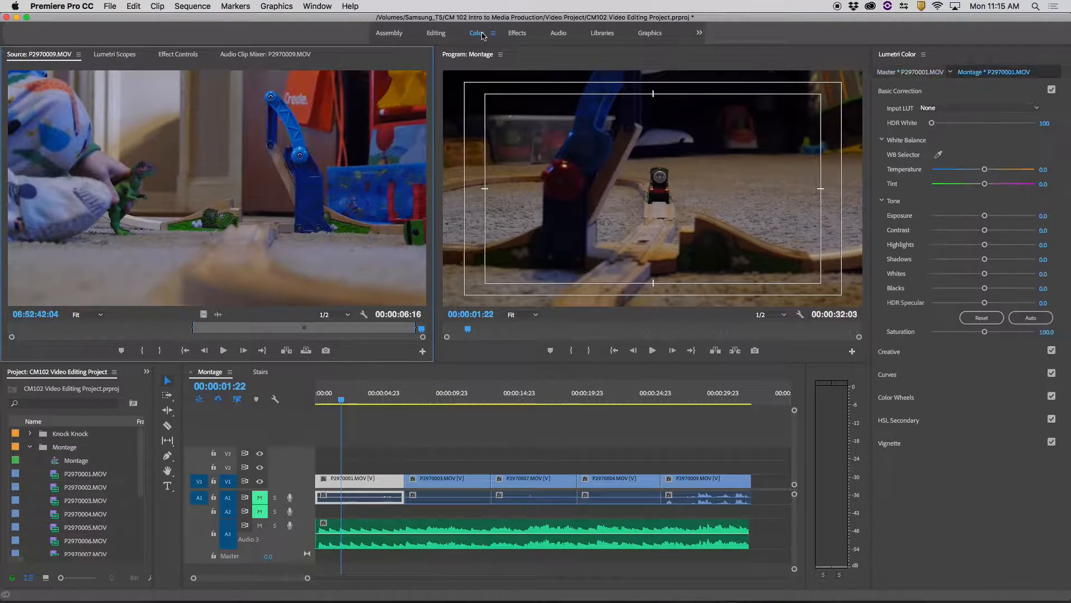
{"action": "left_click", "coordinate": [477, 33]}
{"action": "left_click_drag", "start_coordinate": [341, 397], "coordinate": [361, 402]}
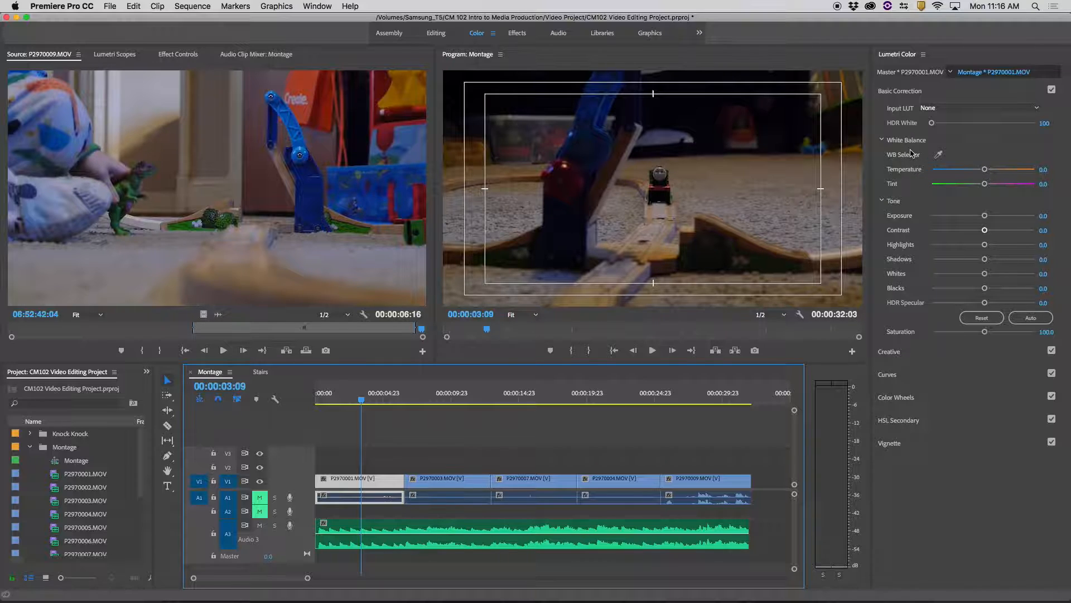
Step: Try shifting the first clip's Temperature and Tint, and reset both to 0.0
{"action": "left_click_drag", "start_coordinate": [985, 169], "coordinate": [941, 182]}
{"action": "double_click", "coordinate": [967, 170]}
{"action": "double_click", "coordinate": [944, 182]}
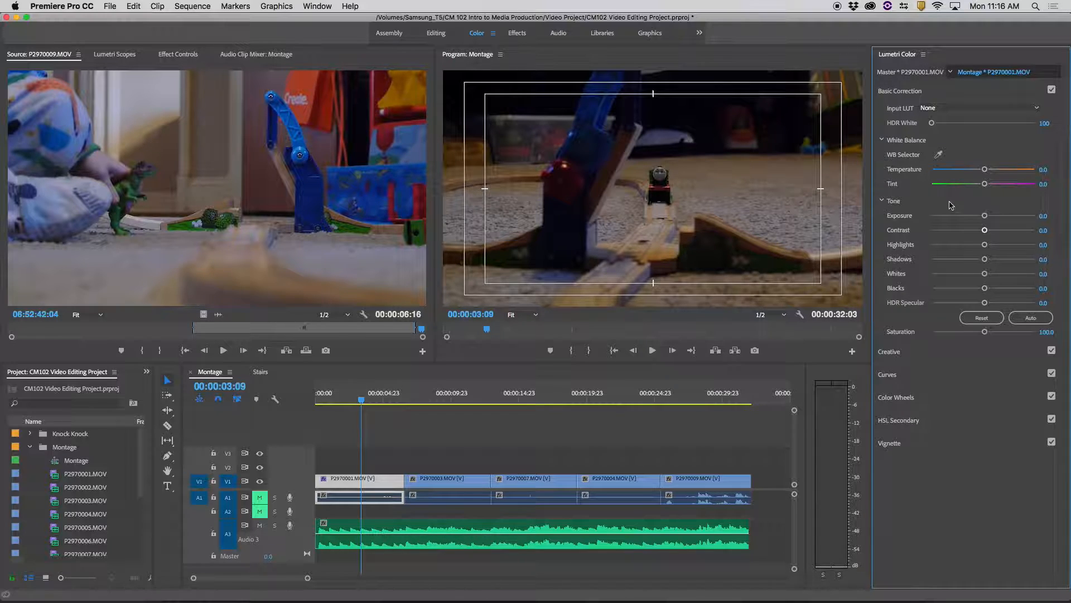
Step: Try correcting the first clip's tone by hand, raising Exposure to about 1.3 and testing Contrast, Highlights and Shadows
{"action": "left_click_drag", "start_coordinate": [986, 216], "coordinate": [984, 249]}
{"action": "double_click", "coordinate": [956, 232]}
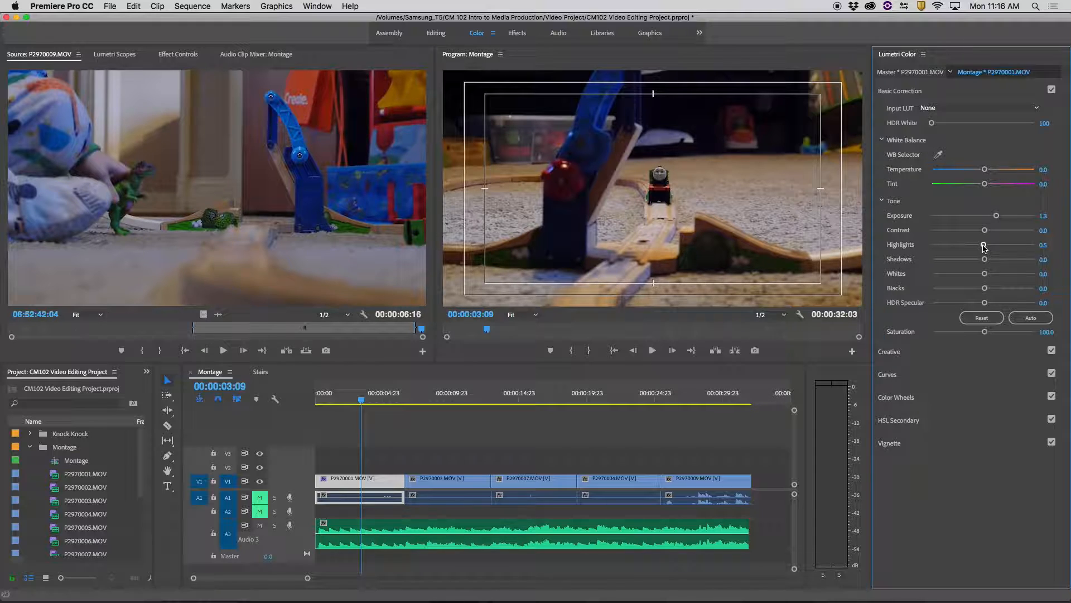
{"action": "mouse_move", "coordinate": [985, 262]}
{"action": "left_mouse_down"}
{"action": "mouse_move", "coordinate": [1023, 258]}
{"action": "mouse_move", "coordinate": [986, 260]}
{"action": "left_mouse_up"}
{"action": "left_click_drag", "start_coordinate": [995, 216], "coordinate": [989, 218]}
Step: Apply Auto tone to the first clip and refine it to Exposure 1.1, Shadows 4.9, Blacks -4.9 and HDR Specular -2.7
{"action": "left_click", "coordinate": [1031, 317]}
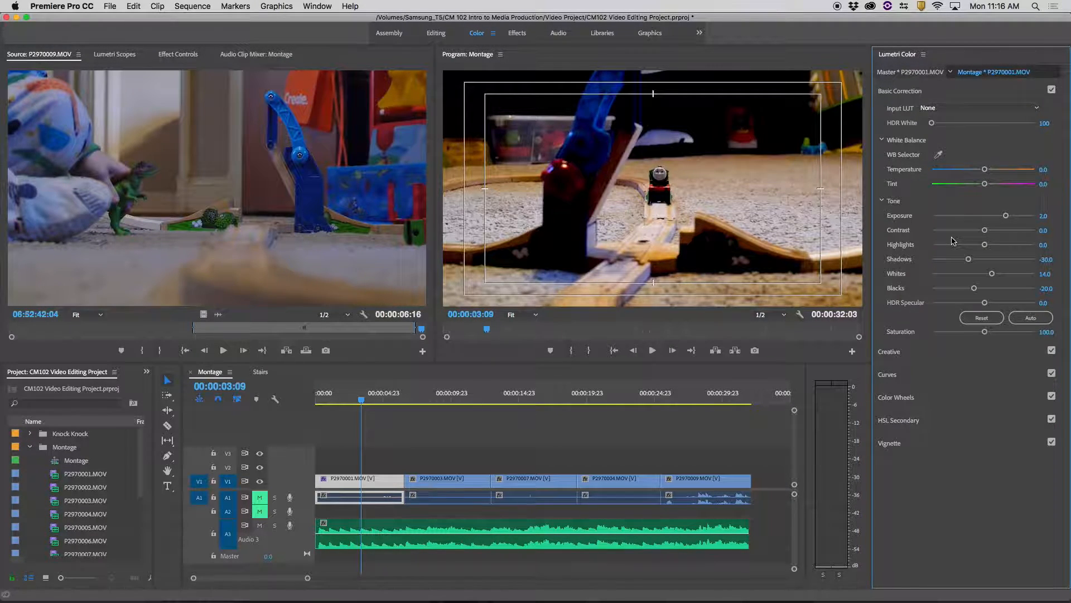
{"action": "left_click_drag", "start_coordinate": [974, 260], "coordinate": [981, 302]}
{"action": "left_click_drag", "start_coordinate": [1006, 216], "coordinate": [993, 214]}
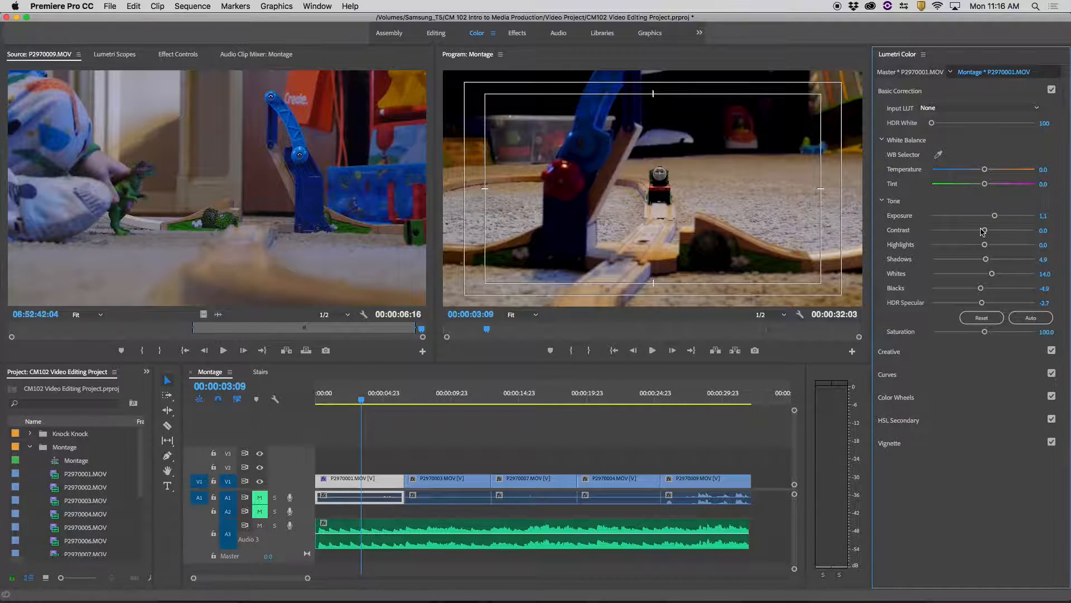
Step: Try the first clip in black and white with Saturation 0.0, play it back, and reset Saturation to 100.0
{"action": "left_click_drag", "start_coordinate": [985, 332], "coordinate": [905, 342]}
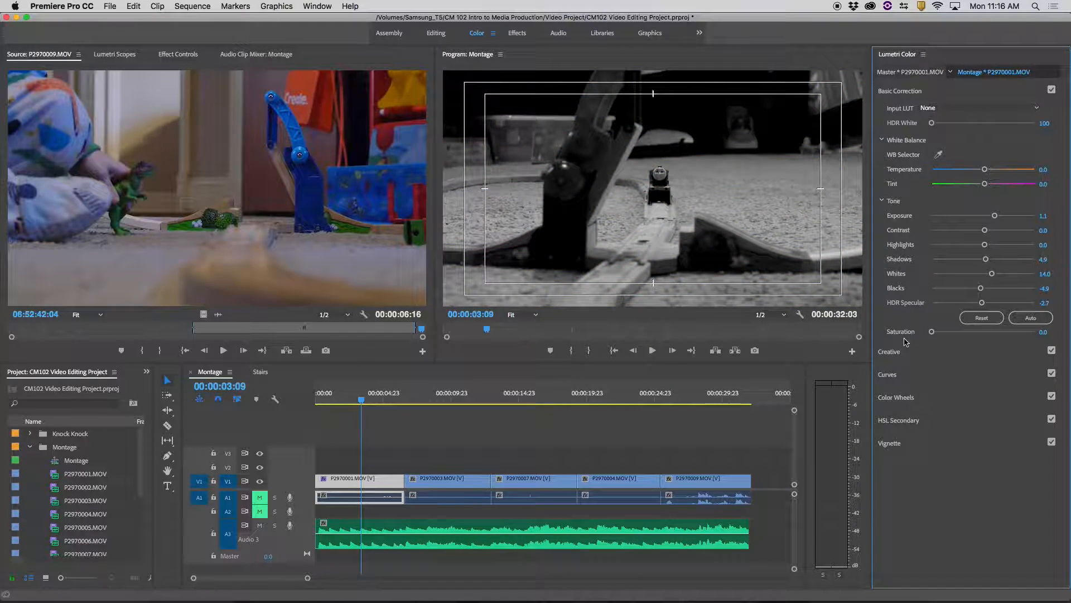
{"action": "left_click", "coordinate": [319, 397]}
{"action": "key", "text": "space"}
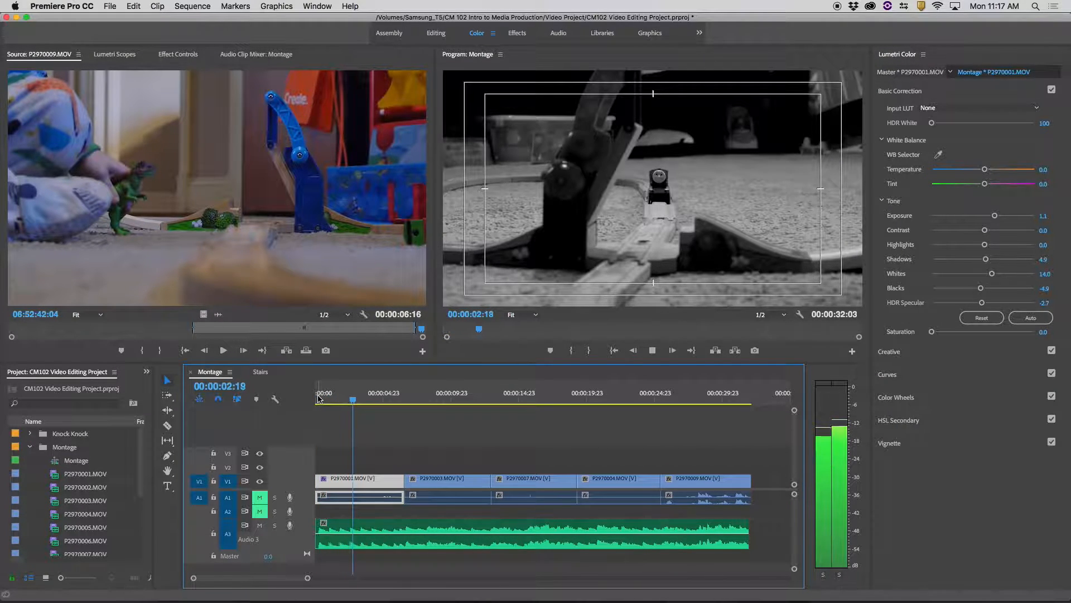
{"action": "key", "text": "space"}
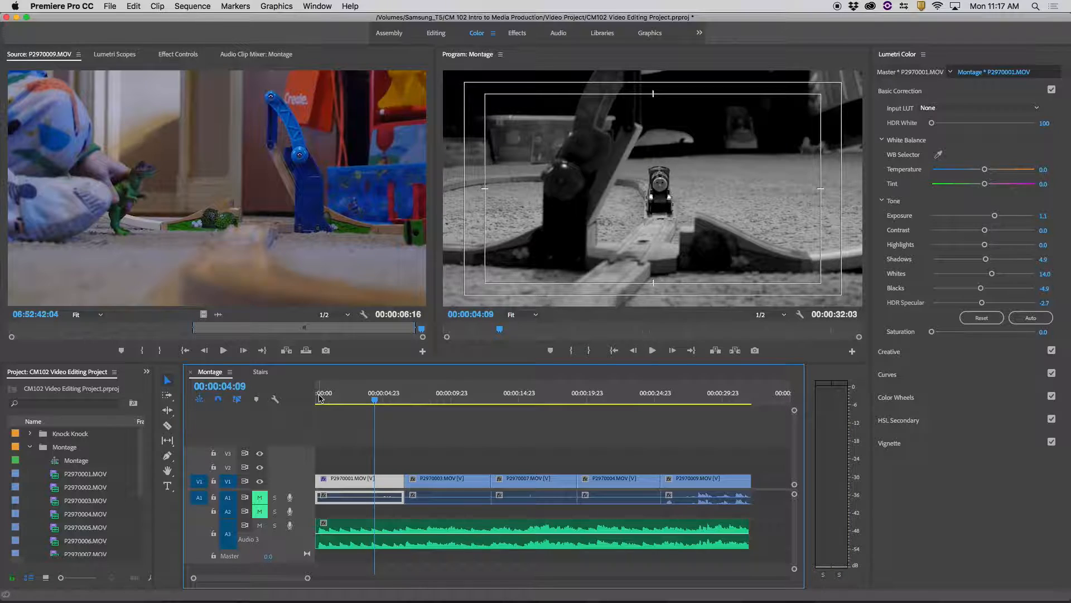
{"action": "double_click", "coordinate": [933, 333]}
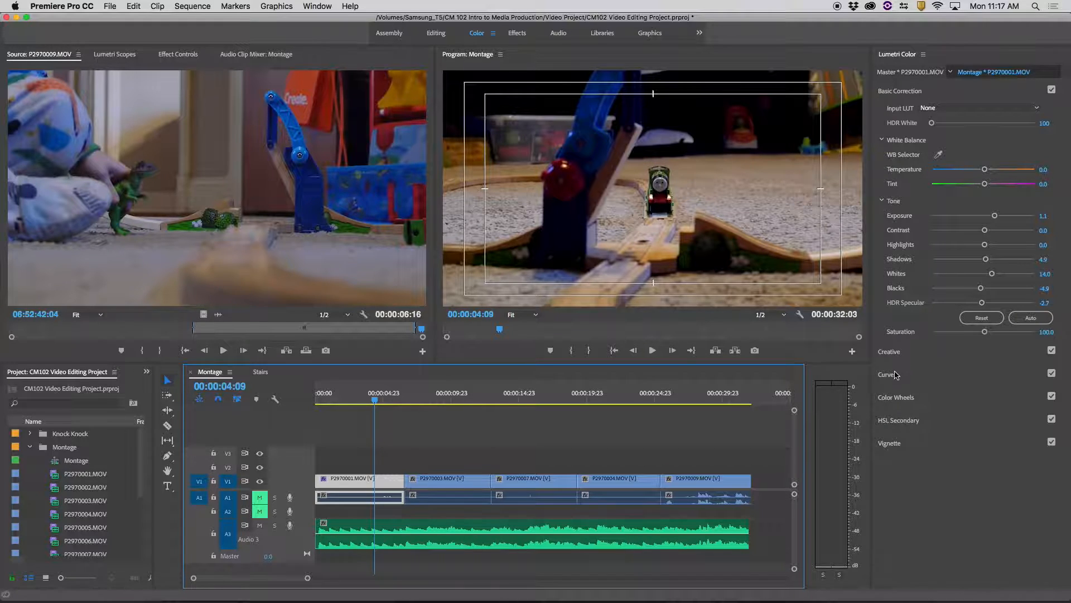
Step: Preview the Creative look presets on the first clip, through Fuji ETERNA 250D Kodak 2395 to Fuji REALA 500D Kodak 2393
{"action": "left_click", "coordinate": [912, 355]}
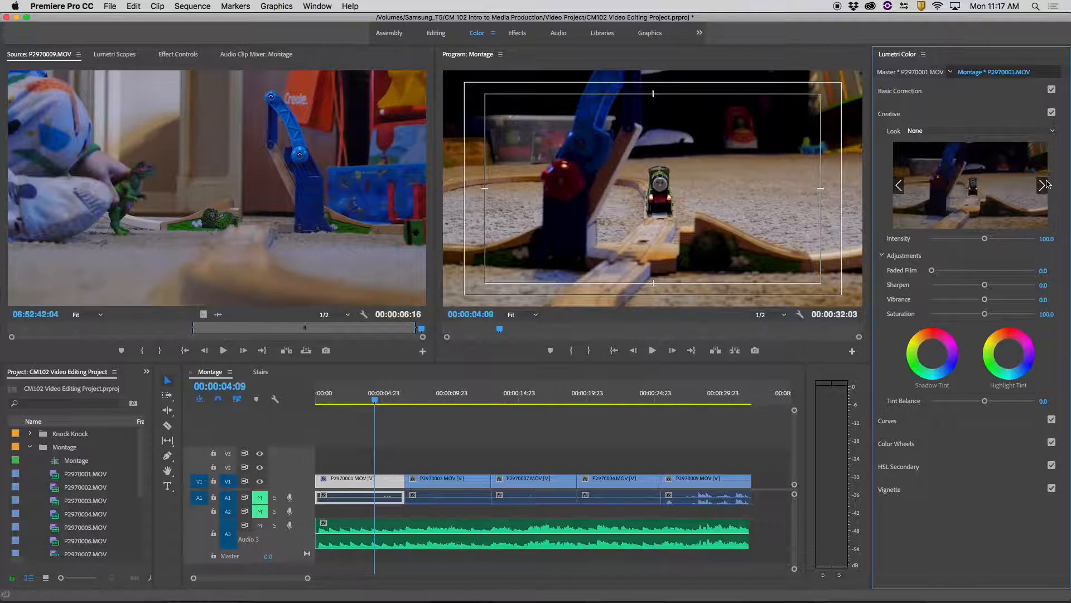
{"action": "left_click", "coordinate": [1043, 188]}
{"action": "left_click", "coordinate": [1043, 188]}
{"action": "left_click", "coordinate": [1043, 188]}
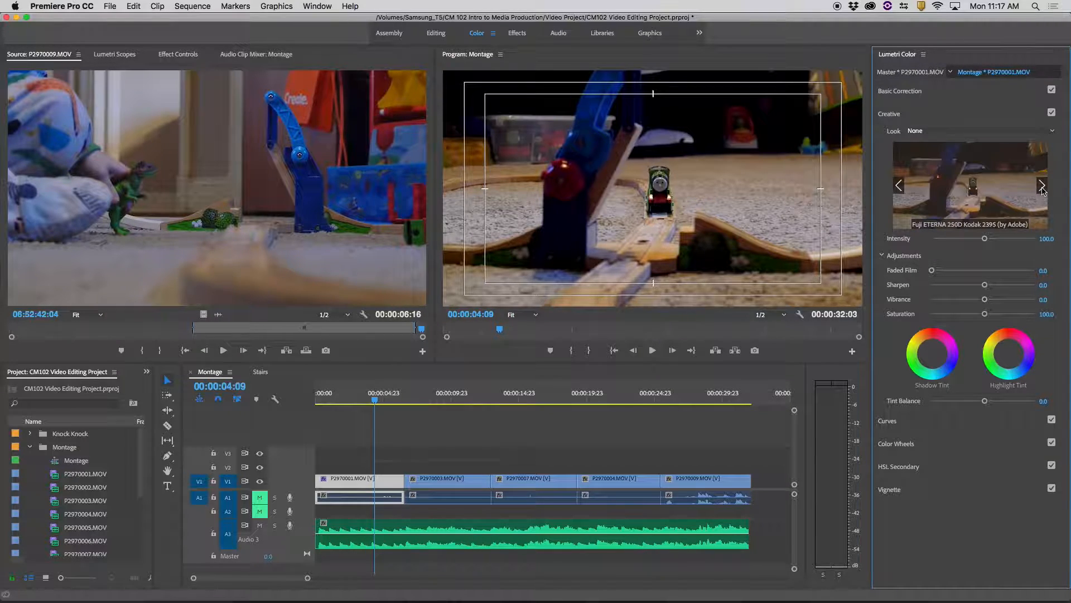
{"action": "left_click", "coordinate": [1042, 188]}
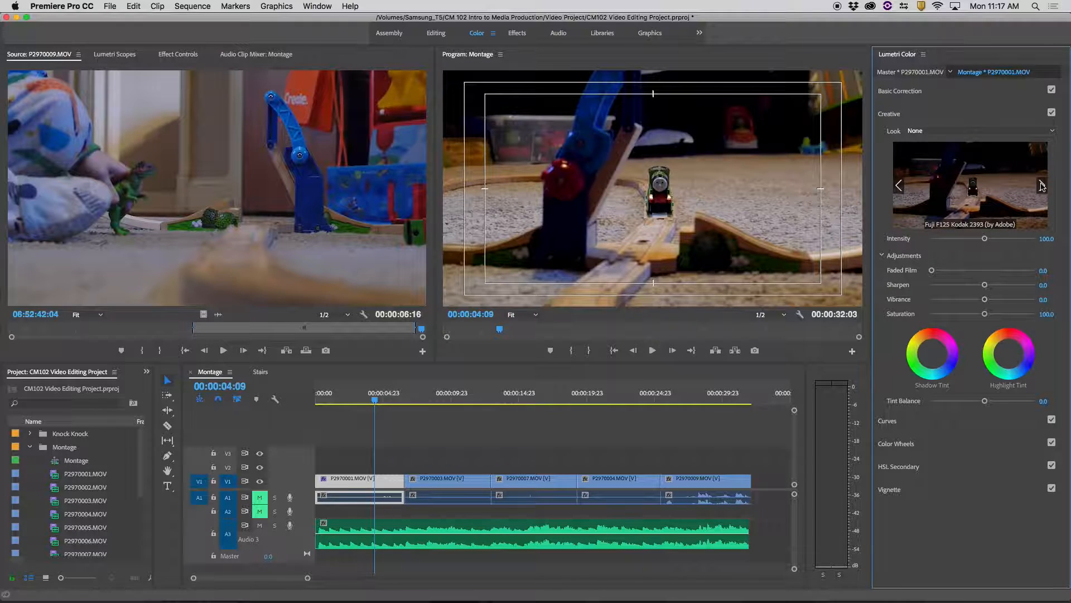
{"action": "left_click", "coordinate": [1042, 186]}
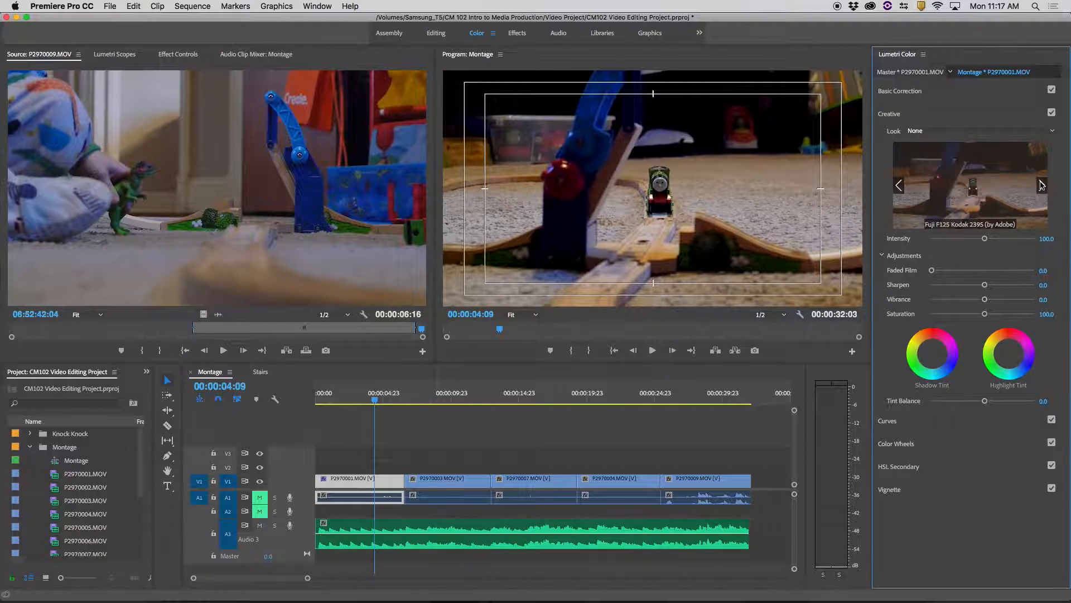
{"action": "left_click", "coordinate": [1041, 186]}
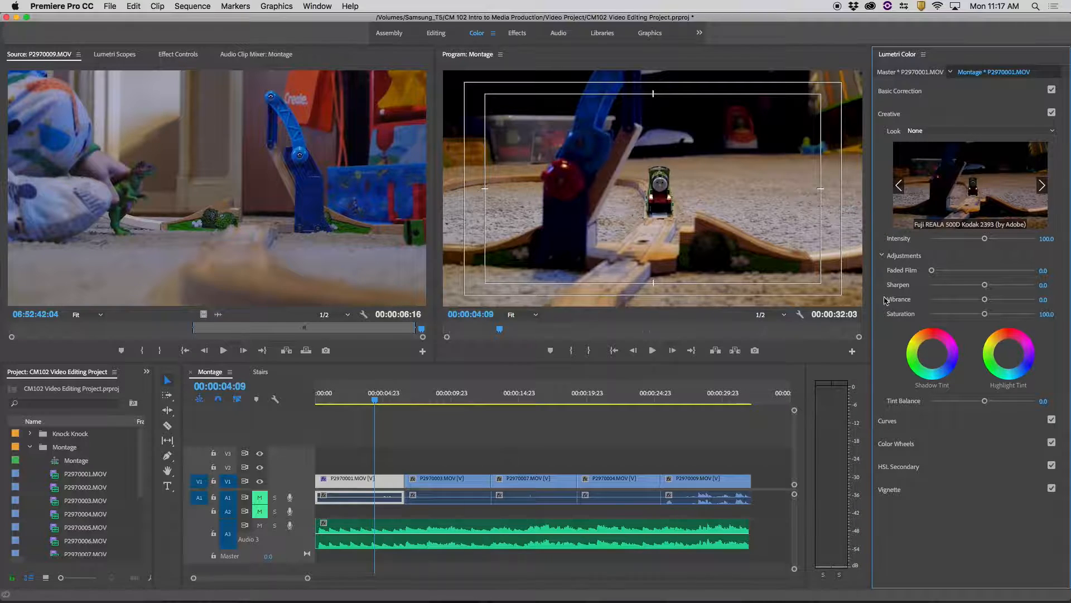
Step: Look over the first clip's Curves and Color Wheels, try shifting the Midtones wheel, and reset it
{"action": "left_click", "coordinate": [907, 423]}
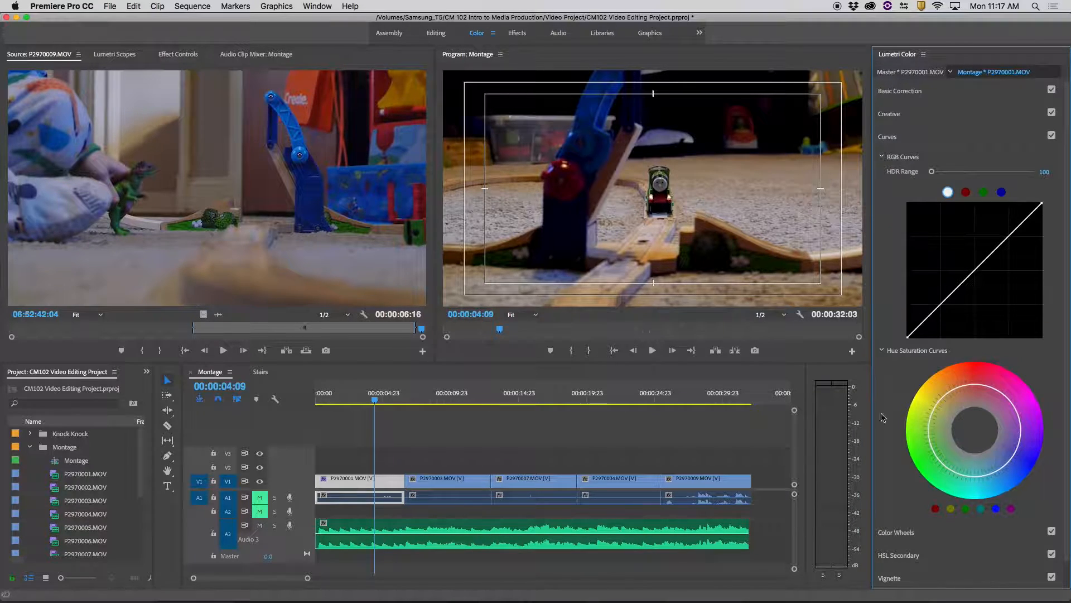
{"action": "left_click", "coordinate": [915, 531]}
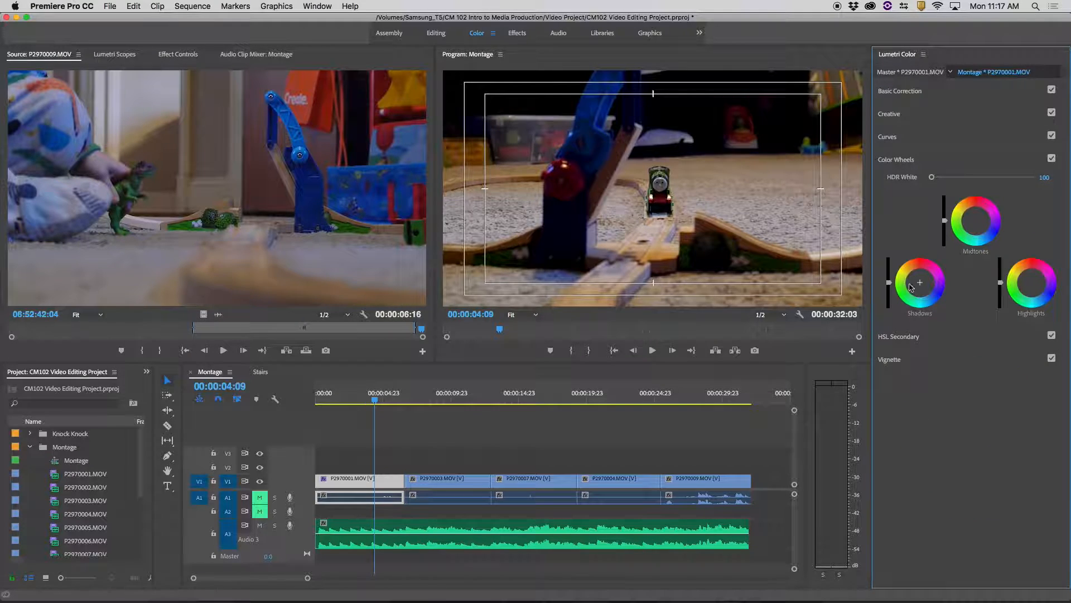
{"action": "left_click", "coordinate": [945, 222]}
{"action": "left_click_drag", "start_coordinate": [953, 231], "coordinate": [980, 214]}
{"action": "double_click", "coordinate": [957, 223]}
Step: Try HSL Secondary Denoise on the first clip and undo the change
{"action": "left_click", "coordinate": [929, 336]}
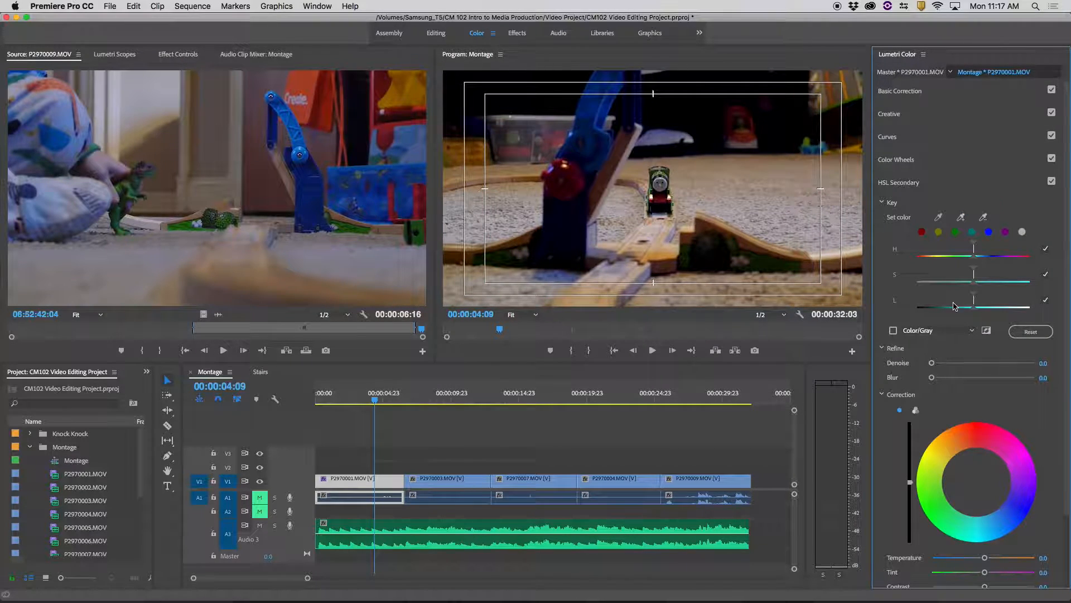
{"action": "left_click_drag", "start_coordinate": [1066, 253], "coordinate": [1066, 322]}
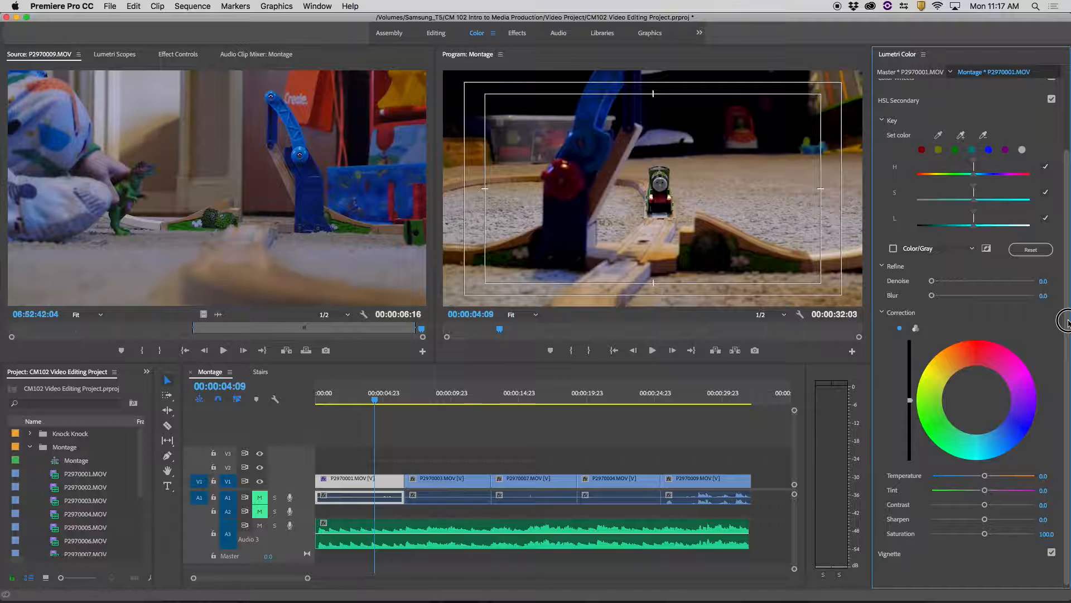
{"action": "left_click_drag", "start_coordinate": [935, 283], "coordinate": [965, 284]}
{"action": "key", "text": "super+z"}
{"action": "key", "text": "super+z"}
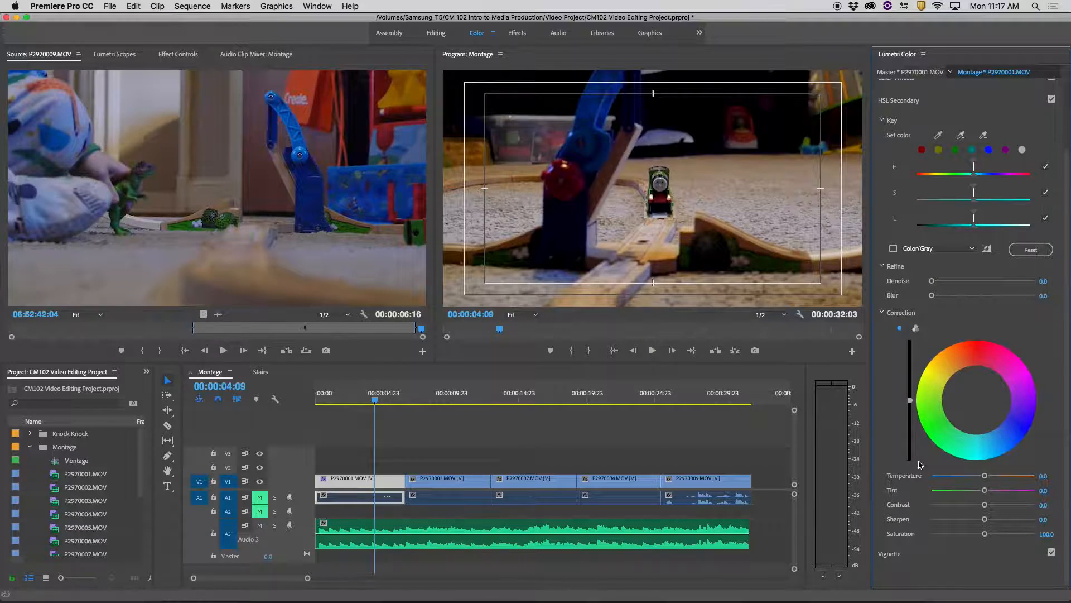
Step: Try Vignette Amount and Feather adjustments on the first clip and undo them
{"action": "left_click", "coordinate": [903, 557]}
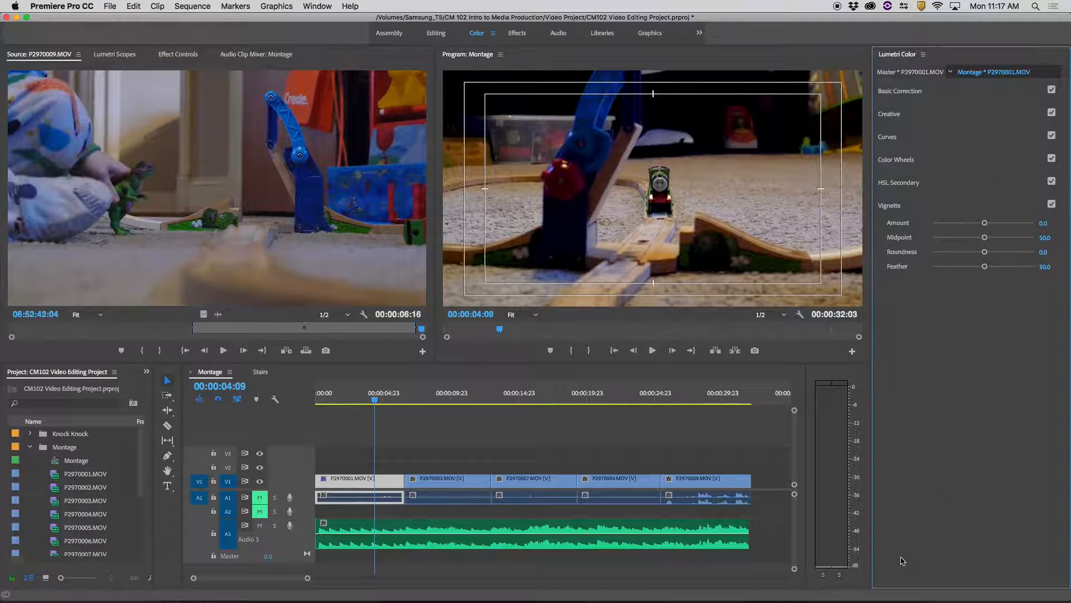
{"action": "mouse_move", "coordinate": [985, 223]}
{"action": "left_mouse_down"}
{"action": "mouse_move", "coordinate": [1023, 221]}
{"action": "mouse_move", "coordinate": [995, 222]}
{"action": "left_mouse_up"}
{"action": "left_click_drag", "start_coordinate": [988, 268], "coordinate": [951, 254]}
{"action": "key", "text": "super+z"}
{"action": "key", "text": "super+z"}
{"action": "key", "text": "super+z"}
{"action": "key", "text": "super+z"}
Step: Compare the Basic Correction settings of the first clip with those of the second clip, P2970003.MOV
{"action": "left_click", "coordinate": [930, 92]}
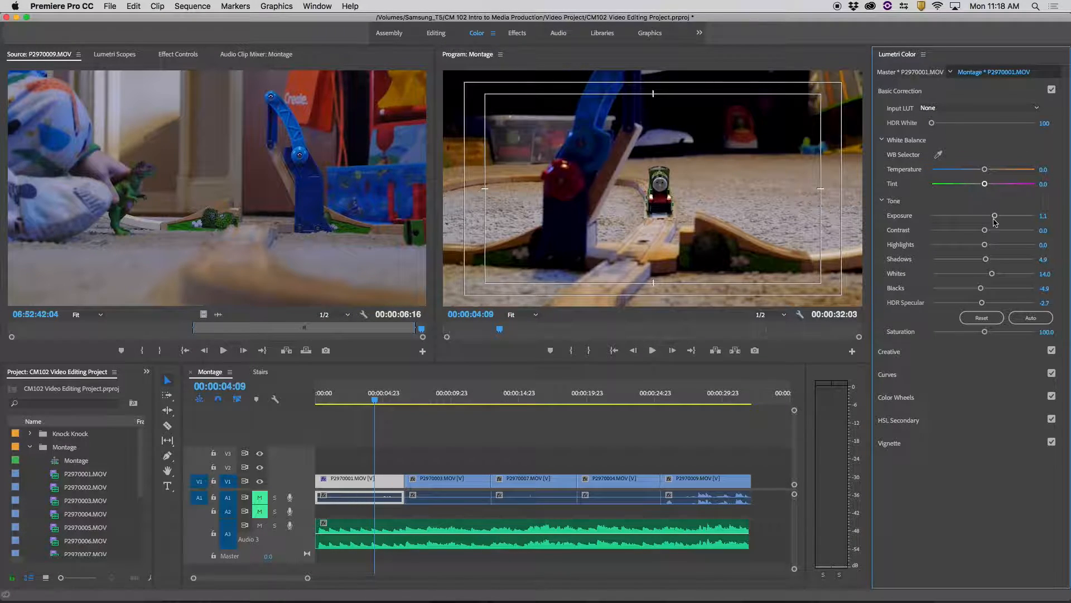
{"action": "left_click", "coordinate": [437, 396]}
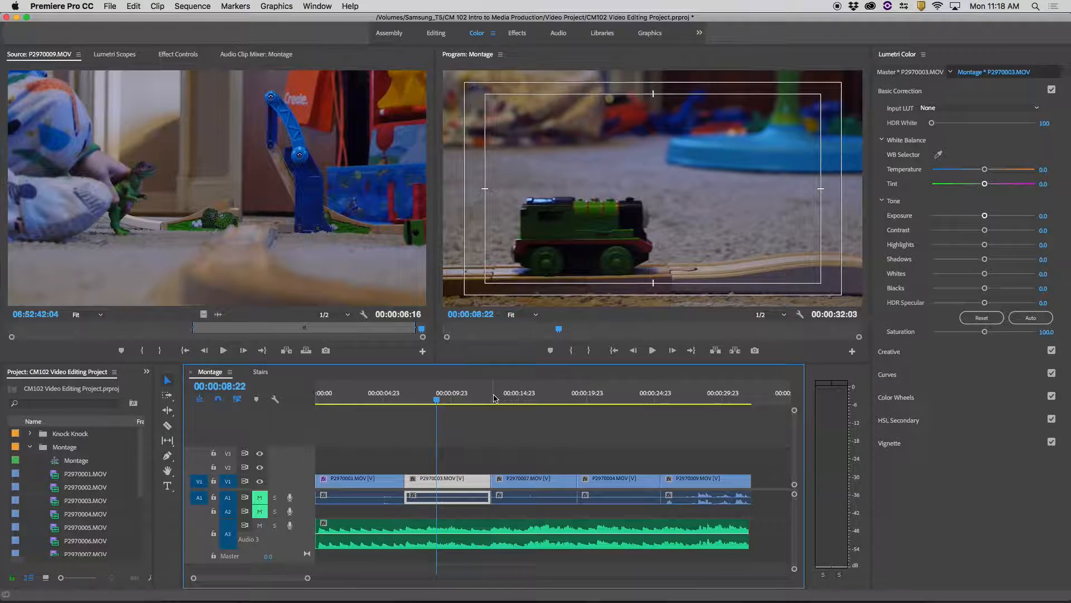
{"action": "left_click", "coordinate": [378, 395]}
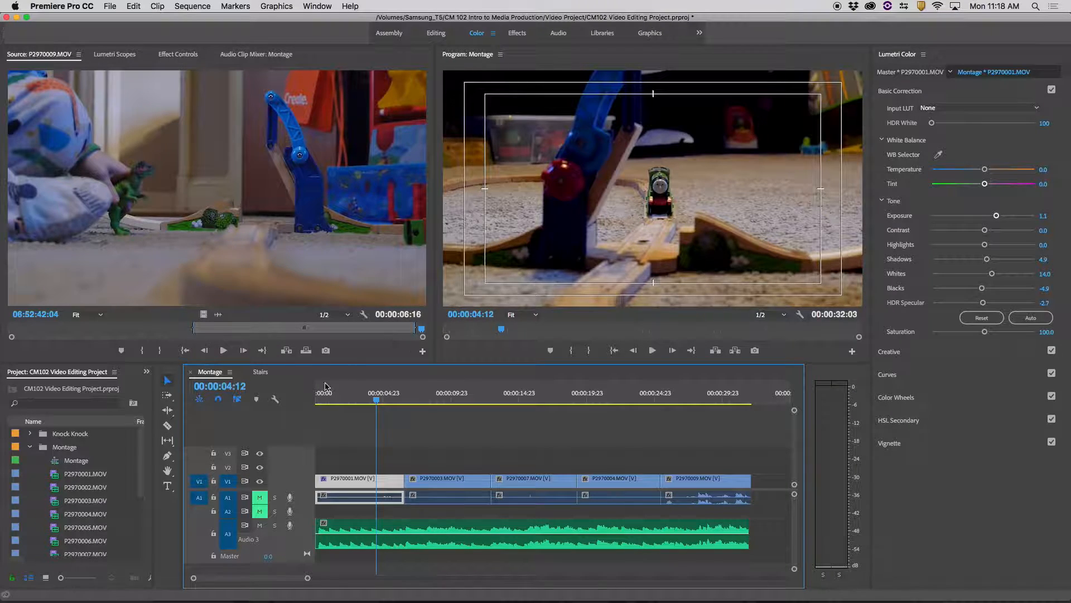
Step: Copy the first clip's Lumetri Color effect onto the other four montage clips with Paste Attributes and check the corrected footage
{"action": "right_click", "coordinate": [350, 483]}
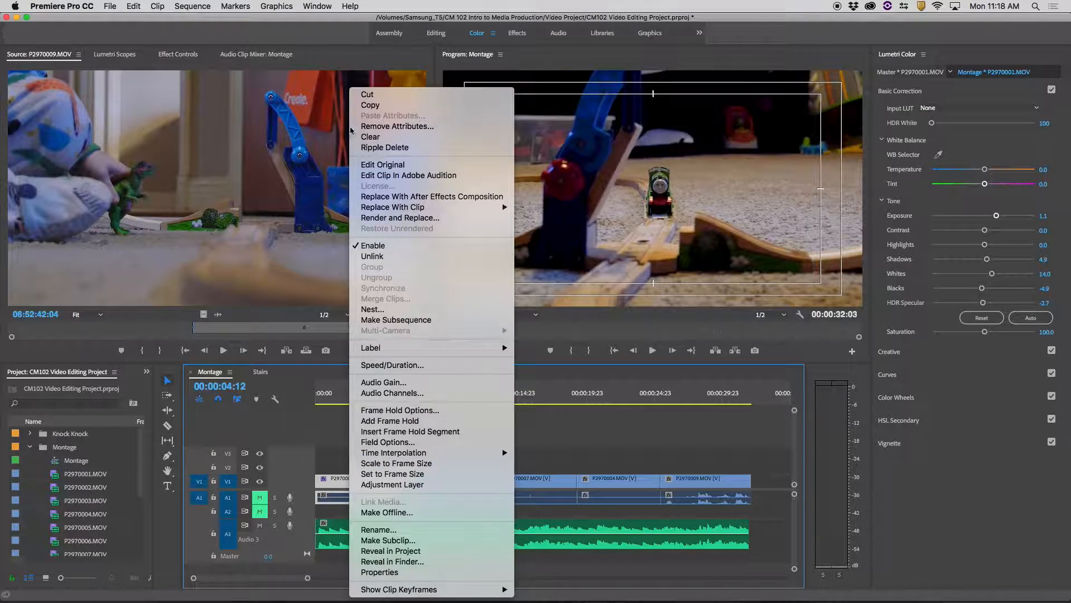
{"action": "left_click", "coordinate": [369, 105]}
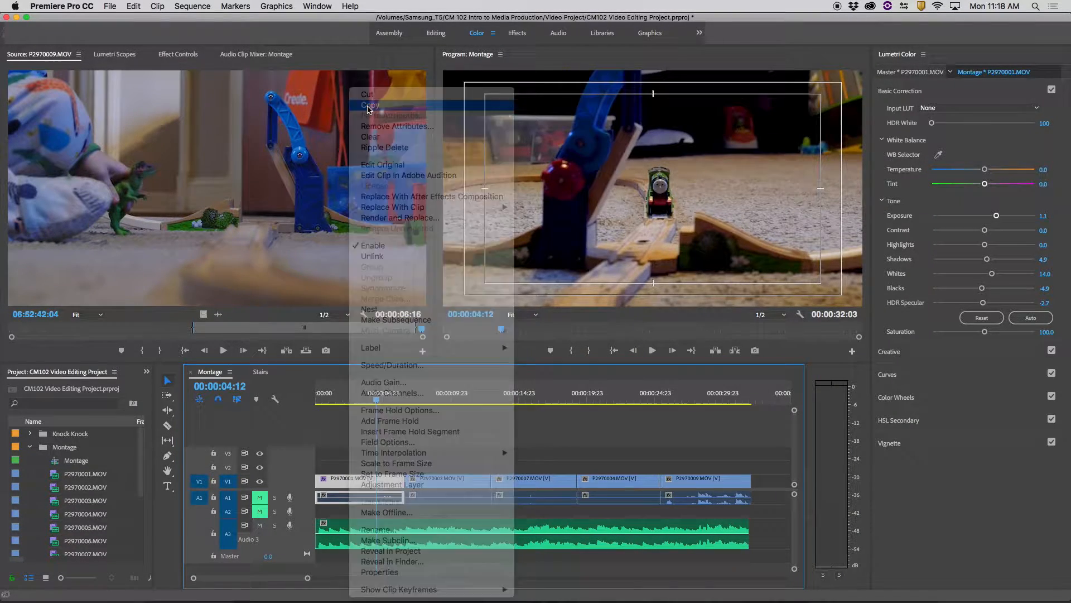
{"action": "left_click", "coordinate": [437, 465]}
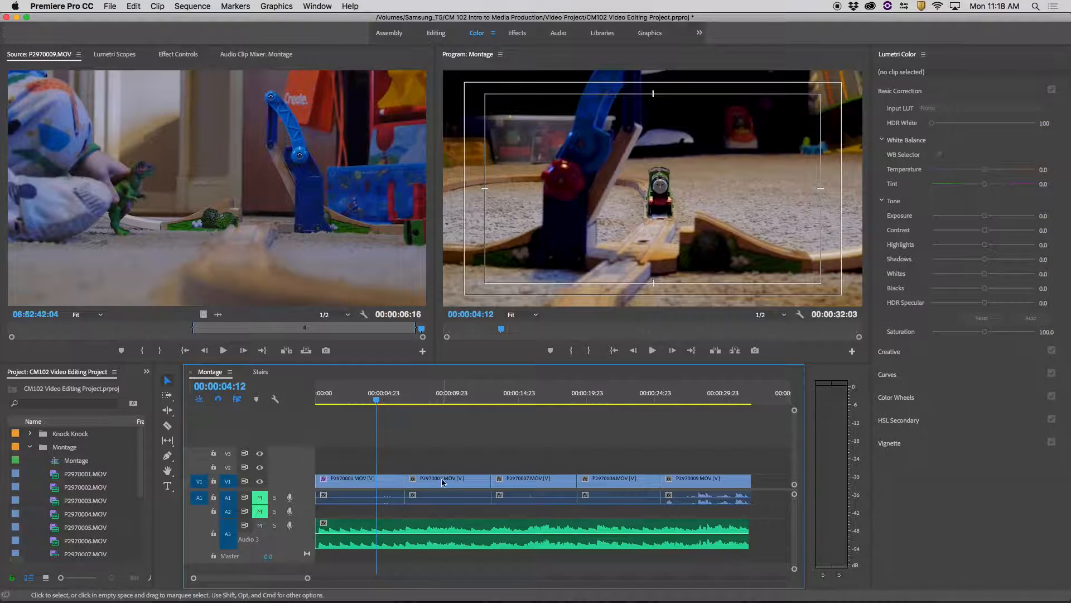
{"action": "left_click_drag", "start_coordinate": [441, 461], "coordinate": [723, 504]}
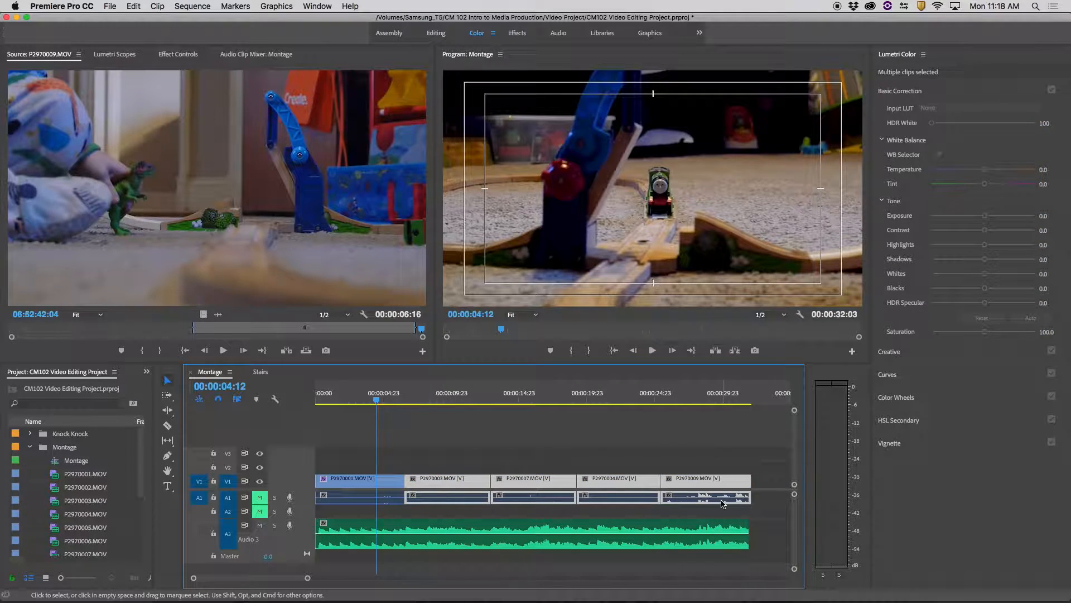
{"action": "right_click", "coordinate": [469, 483]}
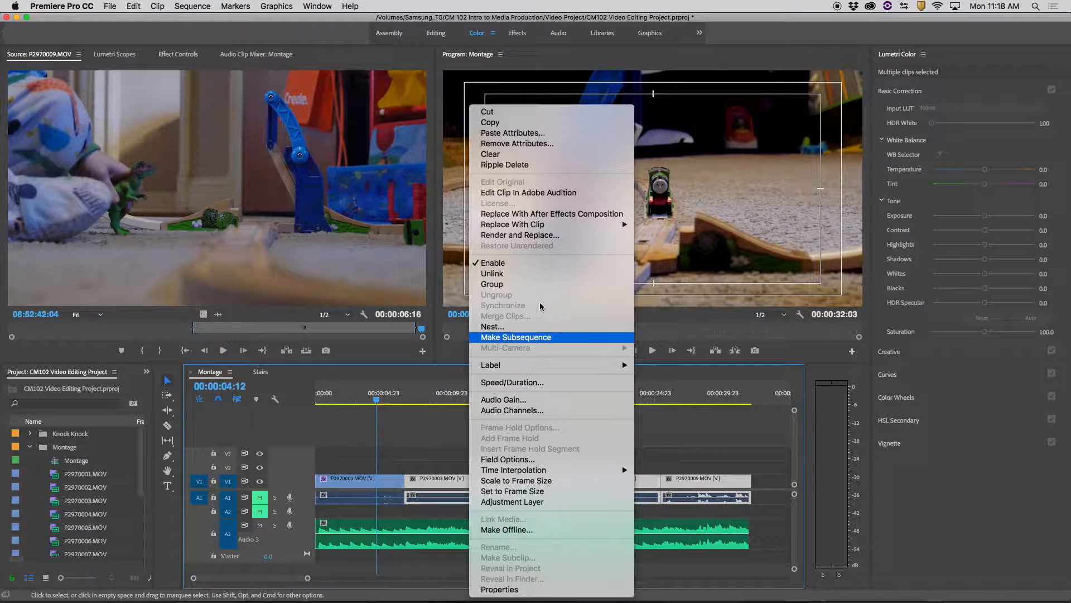
{"action": "left_click", "coordinate": [546, 135]}
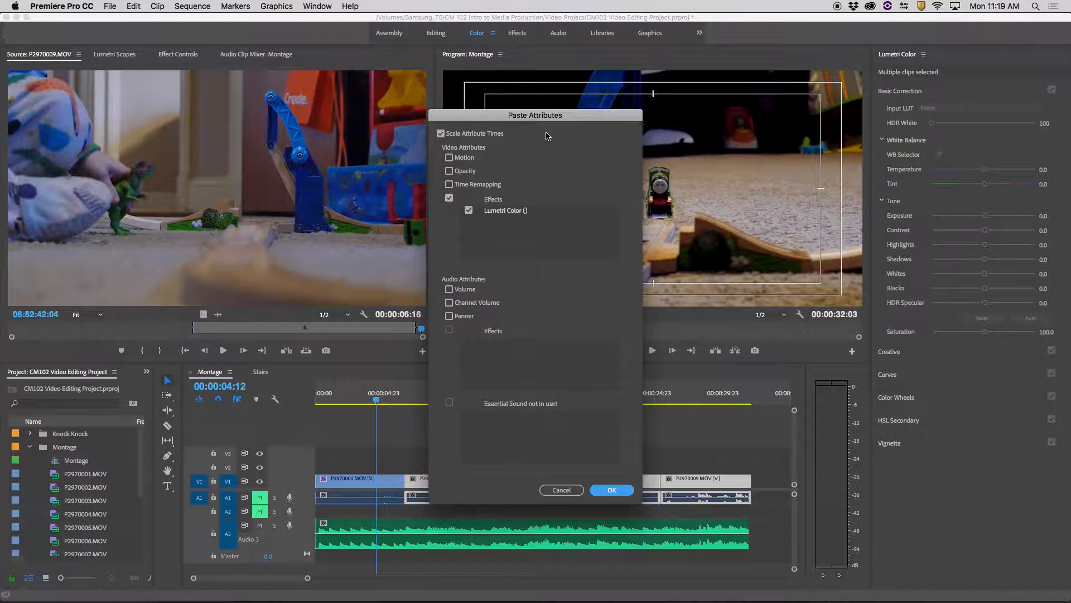
{"action": "left_click", "coordinate": [611, 490]}
{"action": "left_click_drag", "start_coordinate": [447, 393], "coordinate": [596, 399]}
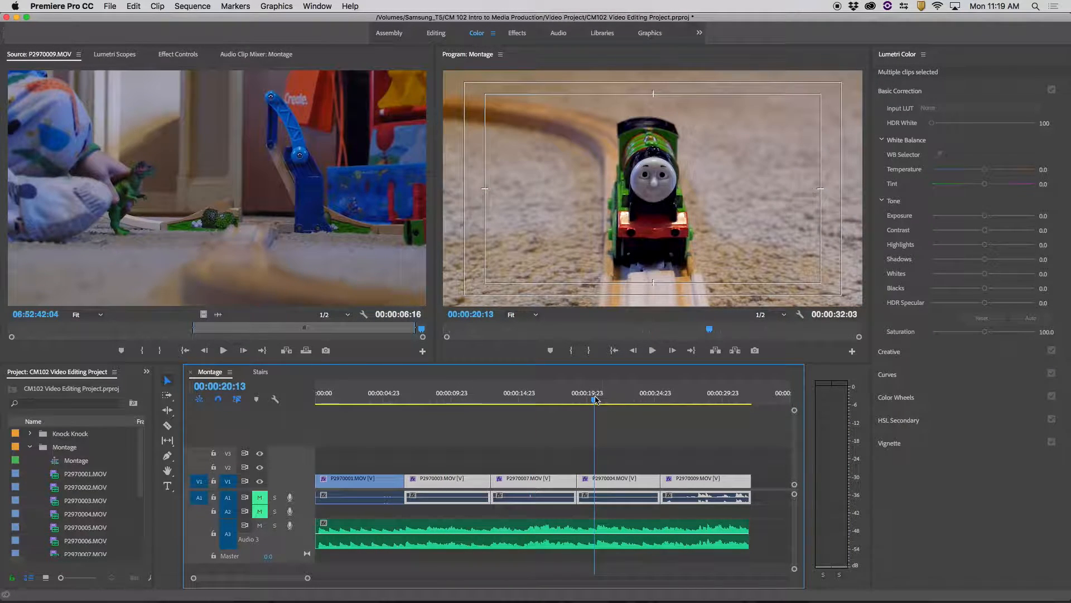
{"action": "left_click", "coordinate": [694, 395]}
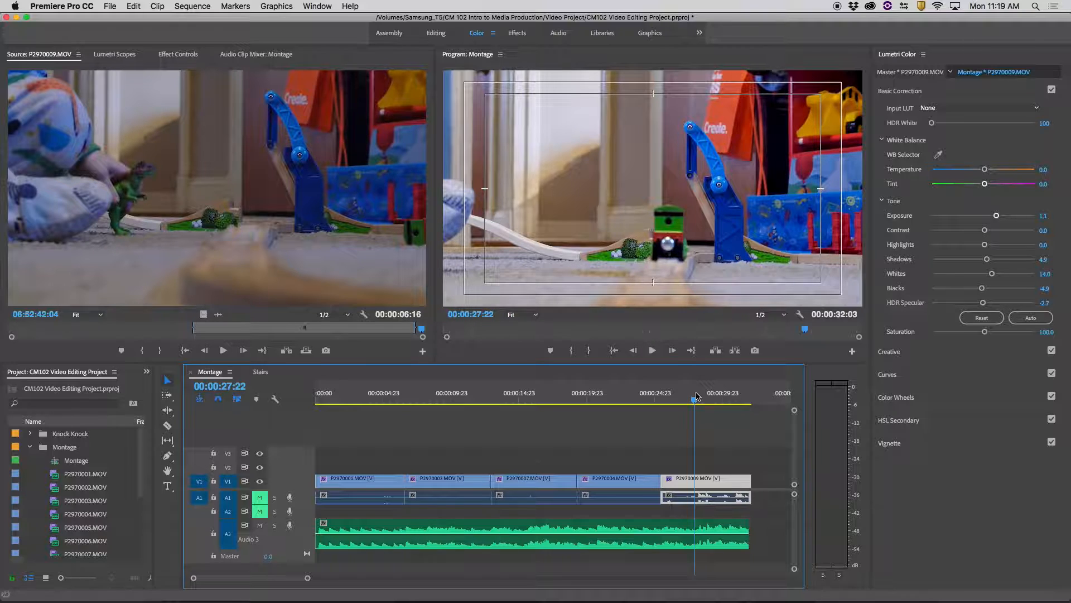
Step: Place the playhead at 00:00:01:19 over the first clip and switch to the Graphics workspace
{"action": "left_click", "coordinate": [437, 34]}
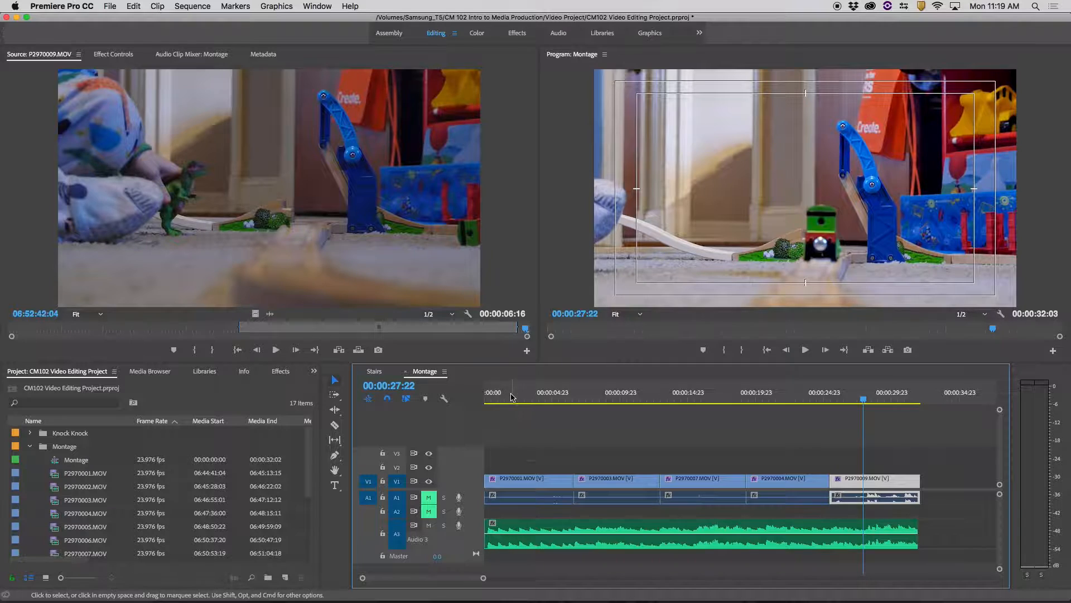
{"action": "left_click", "coordinate": [511, 399]}
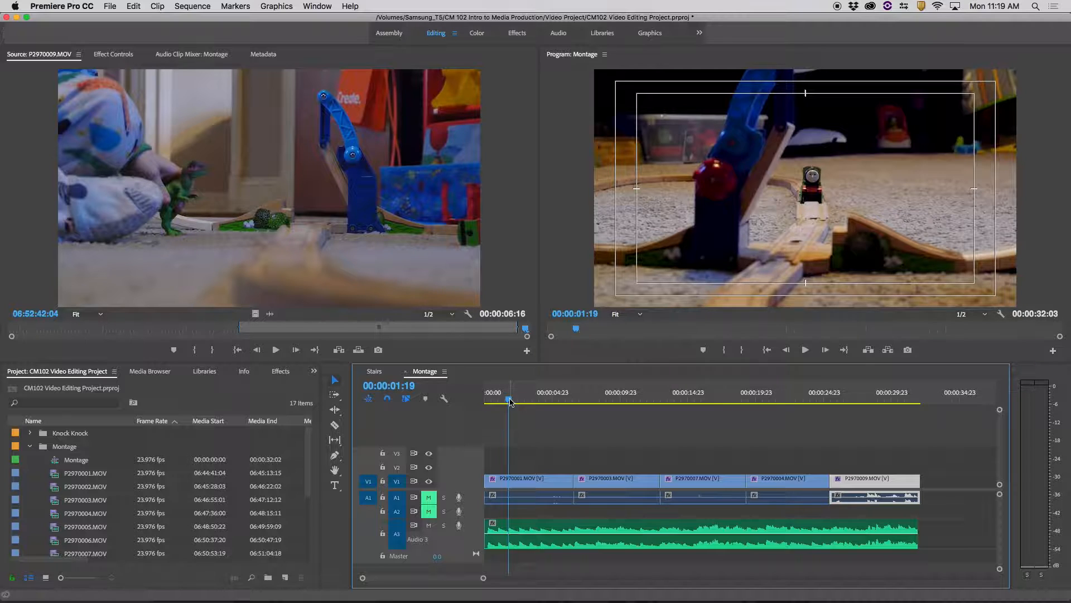
{"action": "left_click", "coordinate": [263, 6]}
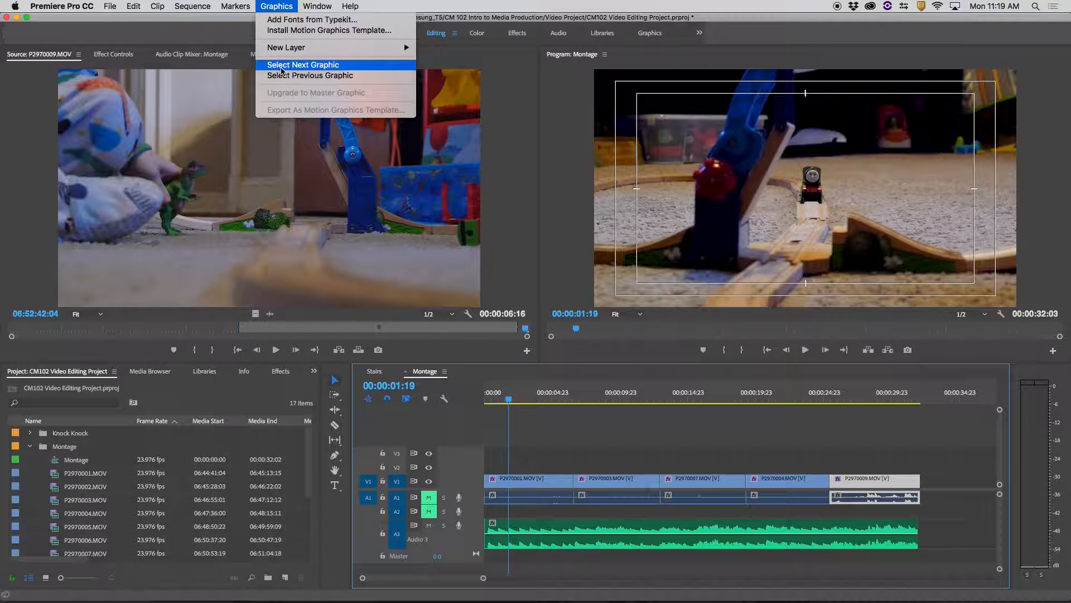
{"action": "left_click", "coordinate": [278, 15]}
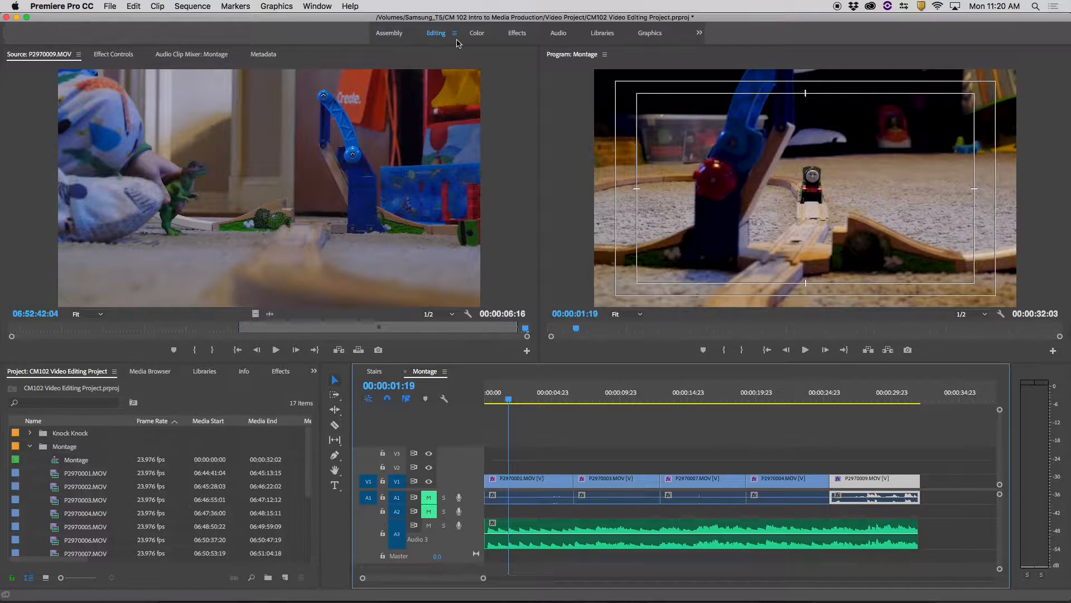
{"action": "left_click", "coordinate": [658, 38]}
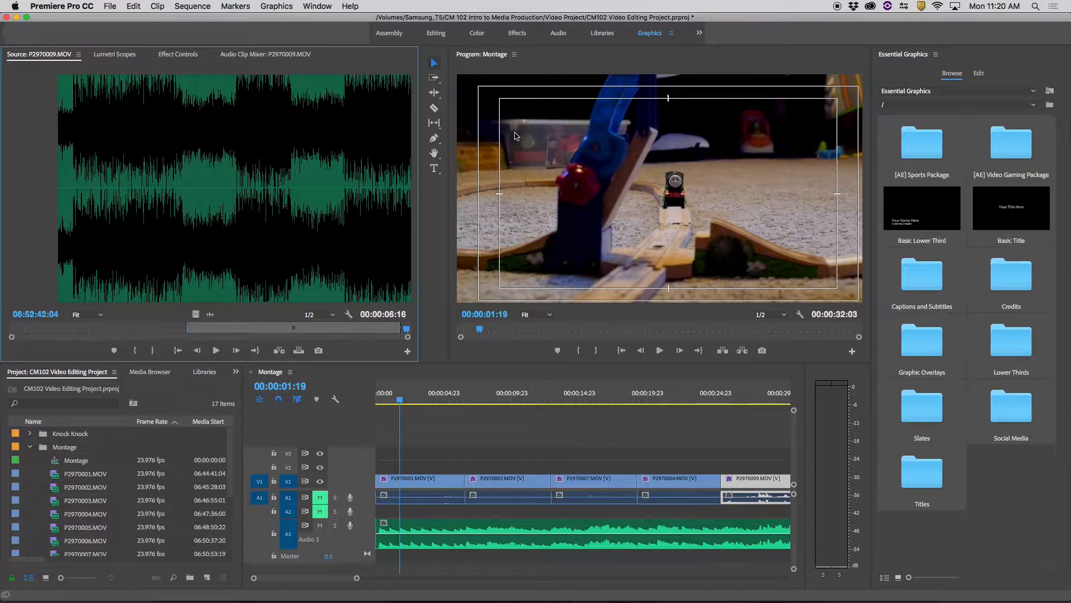
Step: Add the title text "Montage" over the first clip and position it at about 1214, 346 in the frame
{"action": "left_click", "coordinate": [435, 171]}
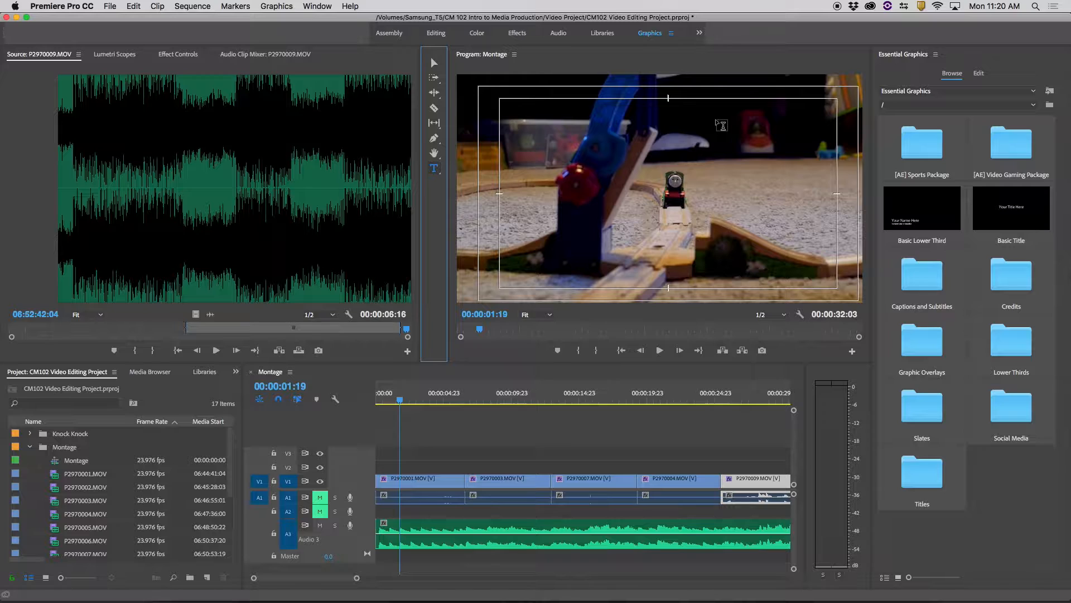
{"action": "left_click", "coordinate": [692, 134]}
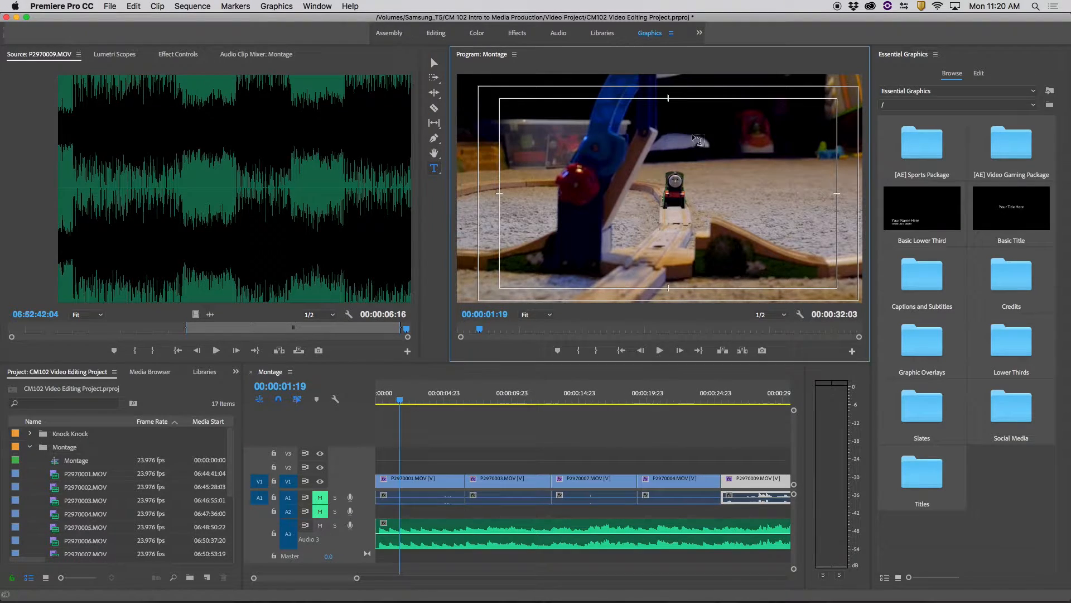
{"action": "type", "text": "Montage"}
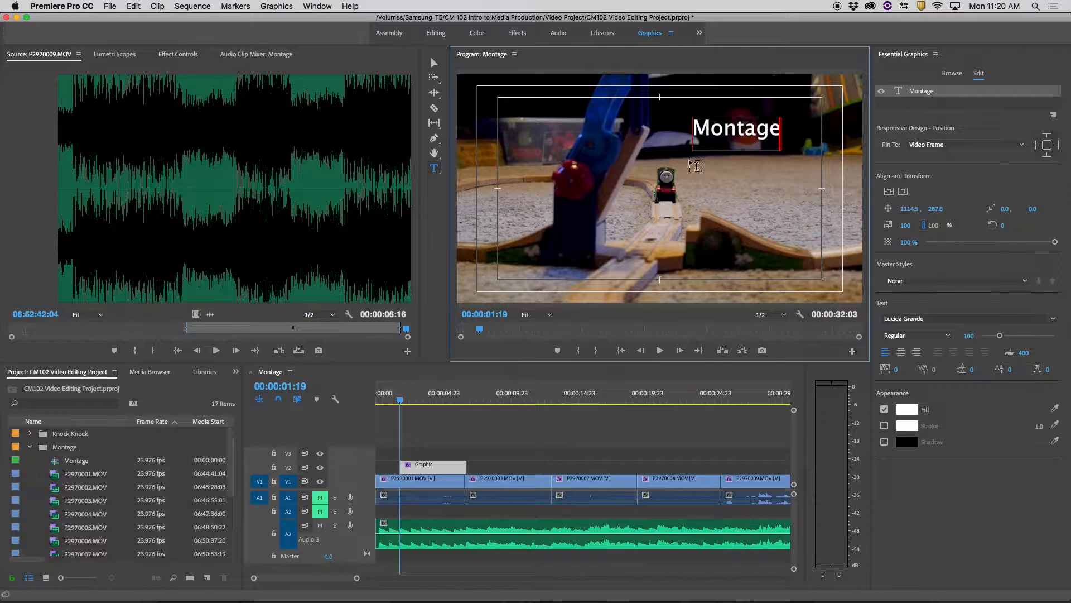
{"action": "left_click", "coordinate": [434, 62]}
{"action": "left_click_drag", "start_coordinate": [707, 129], "coordinate": [731, 143]}
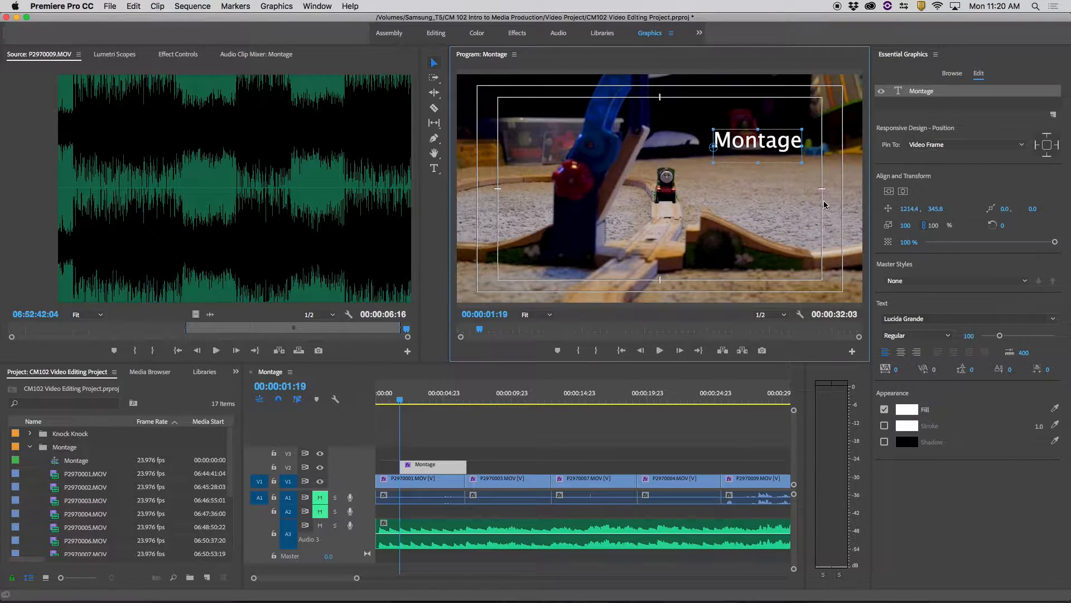
Step: Keep the title in Lucida Grande Regular, enlarge it to size 125, and shift it to about 1155, 346
{"action": "left_click", "coordinate": [1052, 319]}
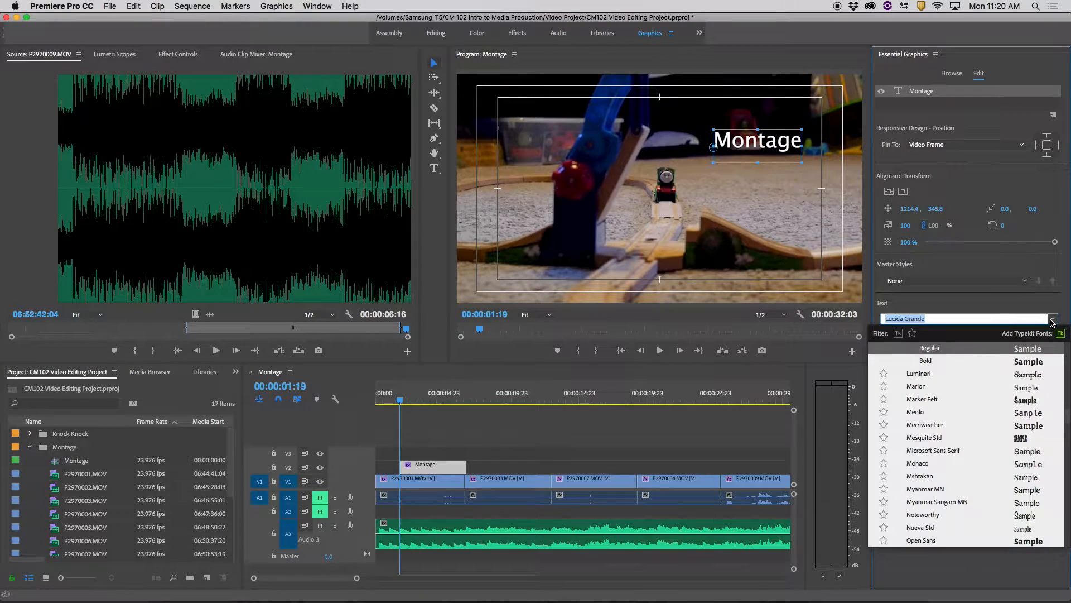
{"action": "left_click", "coordinate": [981, 346]}
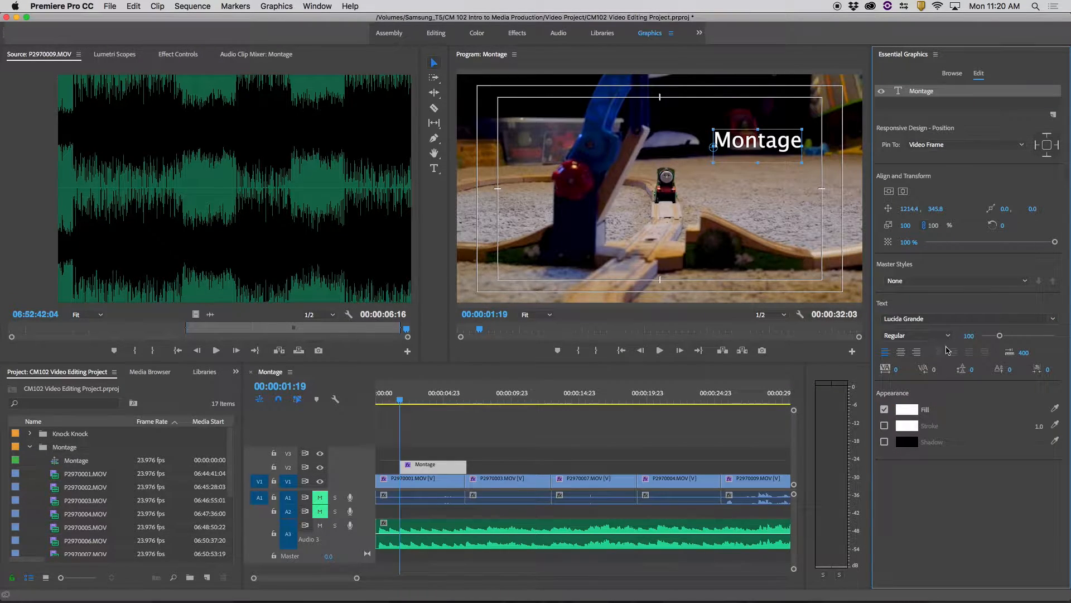
{"action": "left_click_drag", "start_coordinate": [991, 336], "coordinate": [1005, 340]}
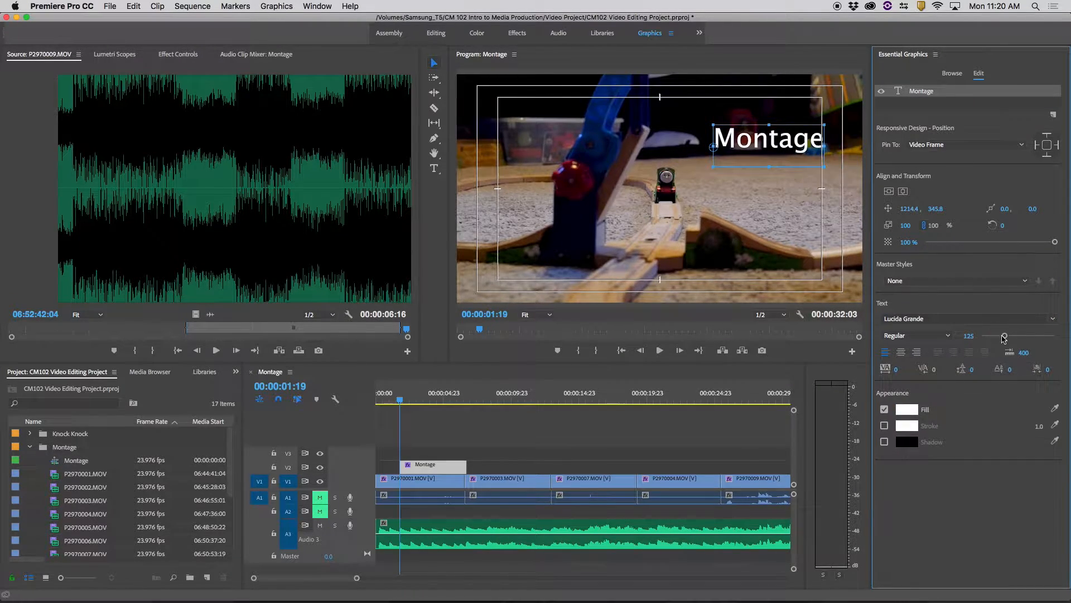
{"action": "left_click_drag", "start_coordinate": [780, 159], "coordinate": [766, 158]}
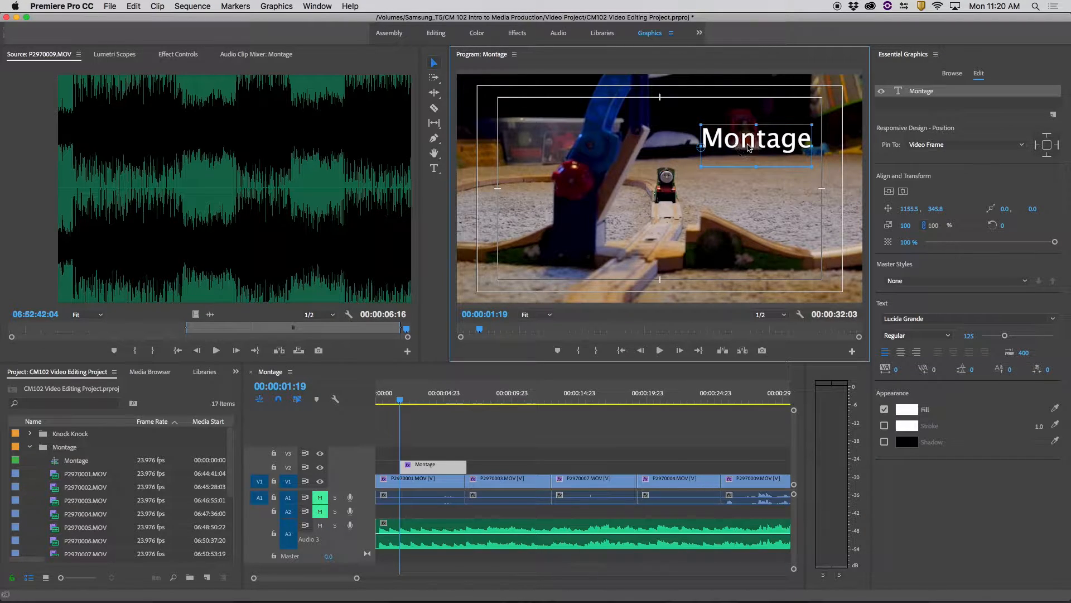
{"action": "double_click", "coordinate": [744, 143]}
{"action": "left_click", "coordinate": [715, 112]}
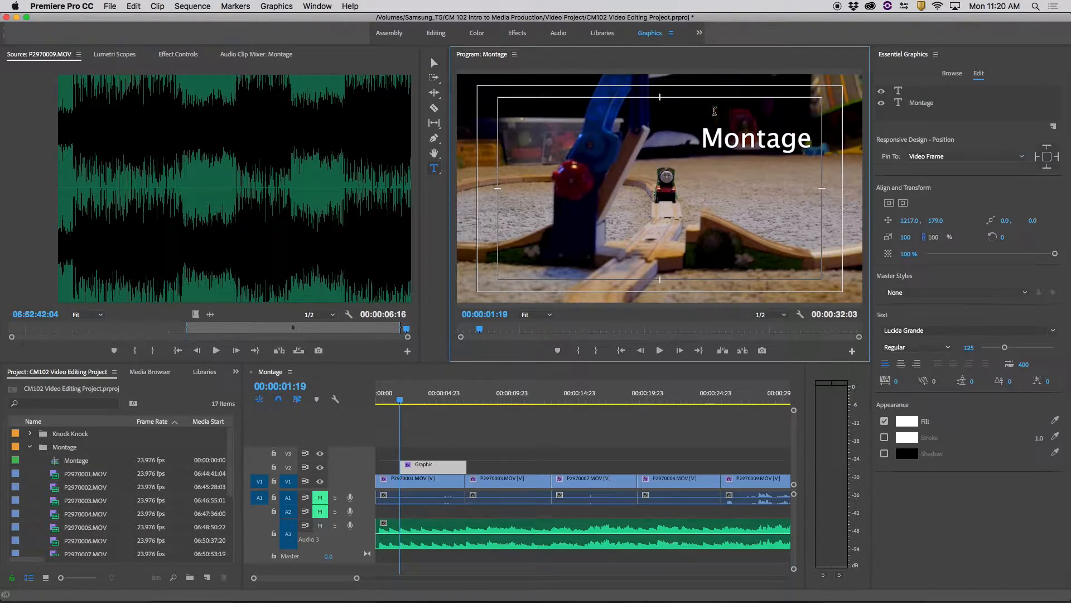
{"action": "key", "text": "Escape"}
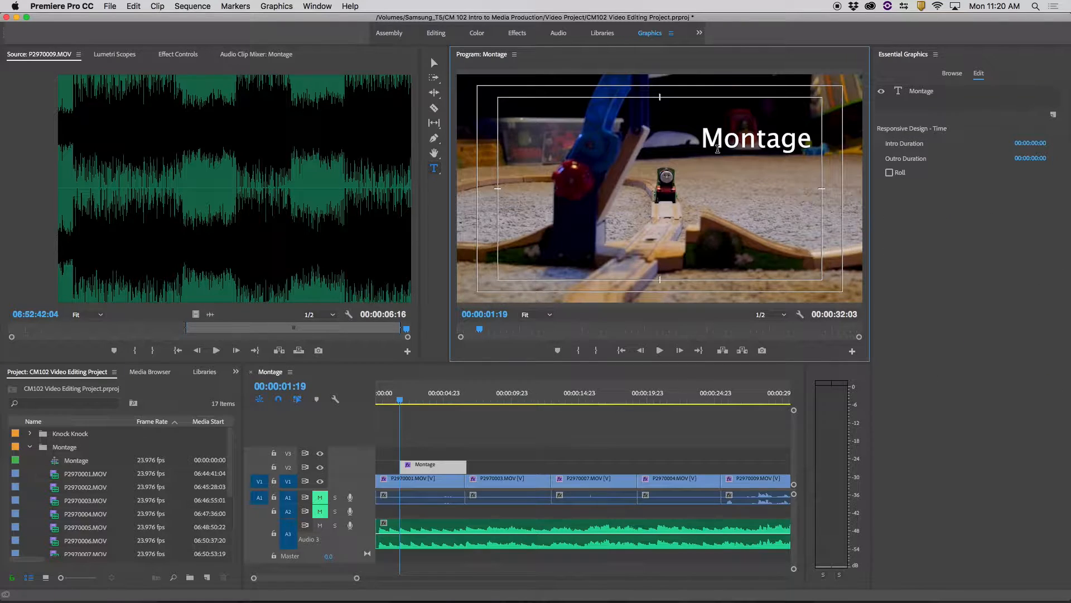
{"action": "left_click", "coordinate": [434, 63]}
Step: Try centering the Montage title vertically and move it up to about 1128, 263, above the train
{"action": "left_click", "coordinate": [737, 128]}
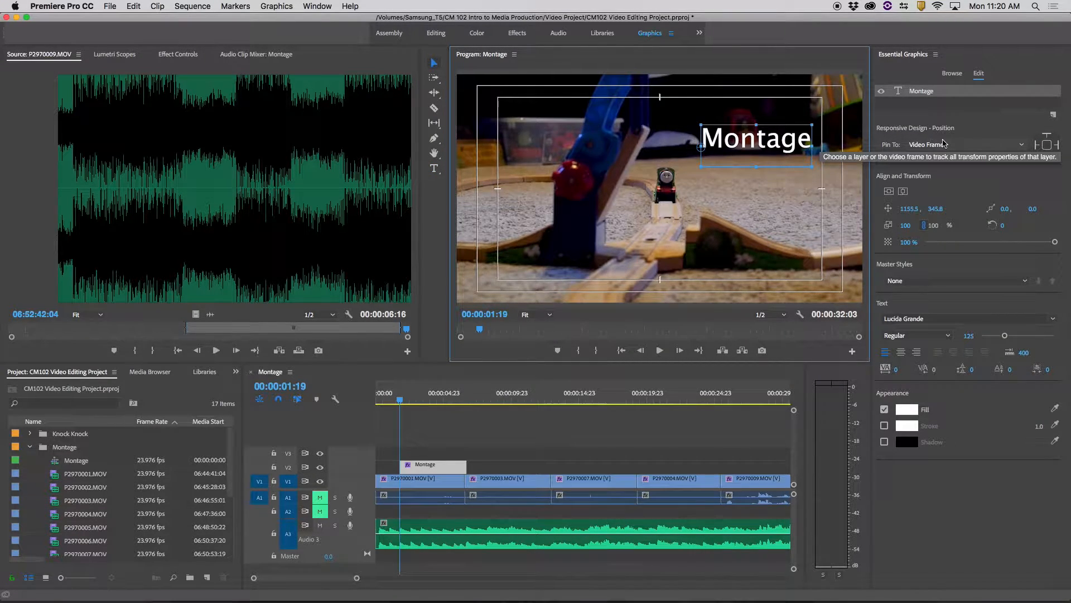
{"action": "left_click", "coordinate": [890, 192]}
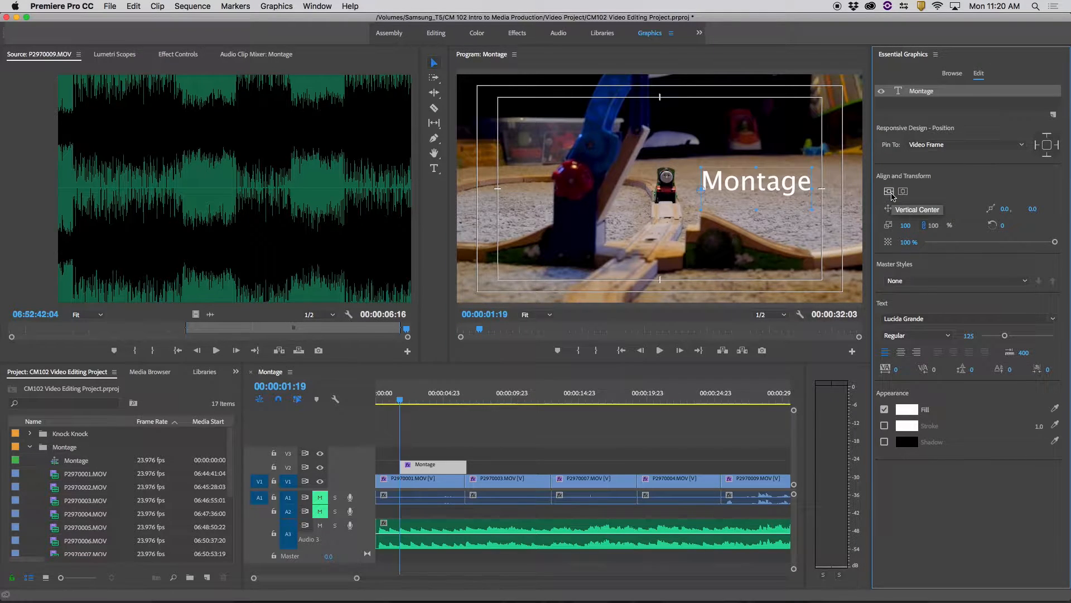
{"action": "left_click_drag", "start_coordinate": [754, 188], "coordinate": [752, 131]}
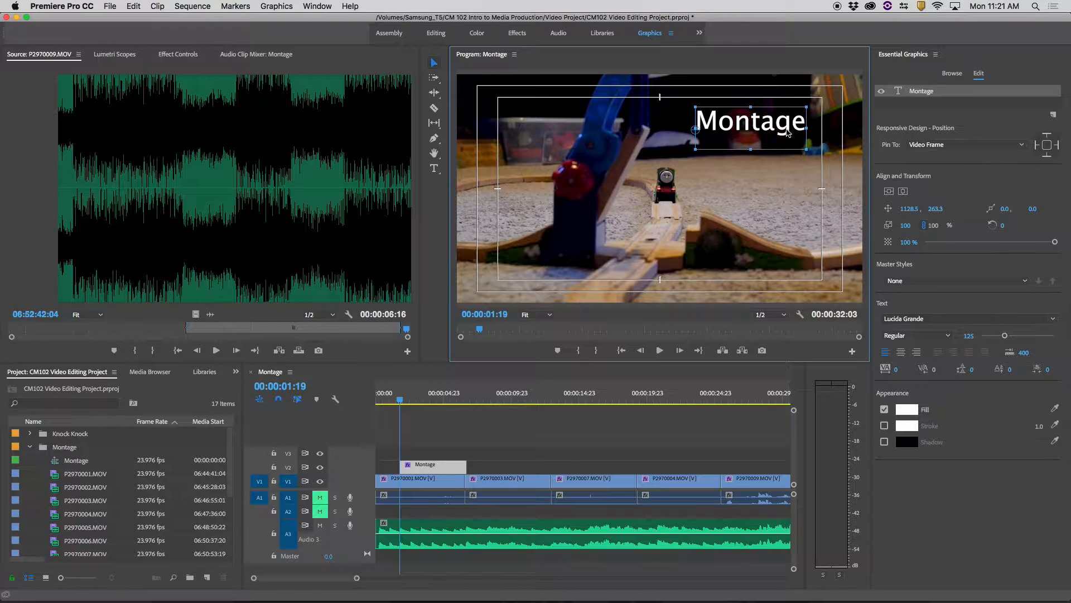
Step: Reposition the Montage title to about 1150, 297 in the frame and check its starting point in the timeline
{"action": "left_click_drag", "start_coordinate": [757, 128], "coordinate": [760, 135]}
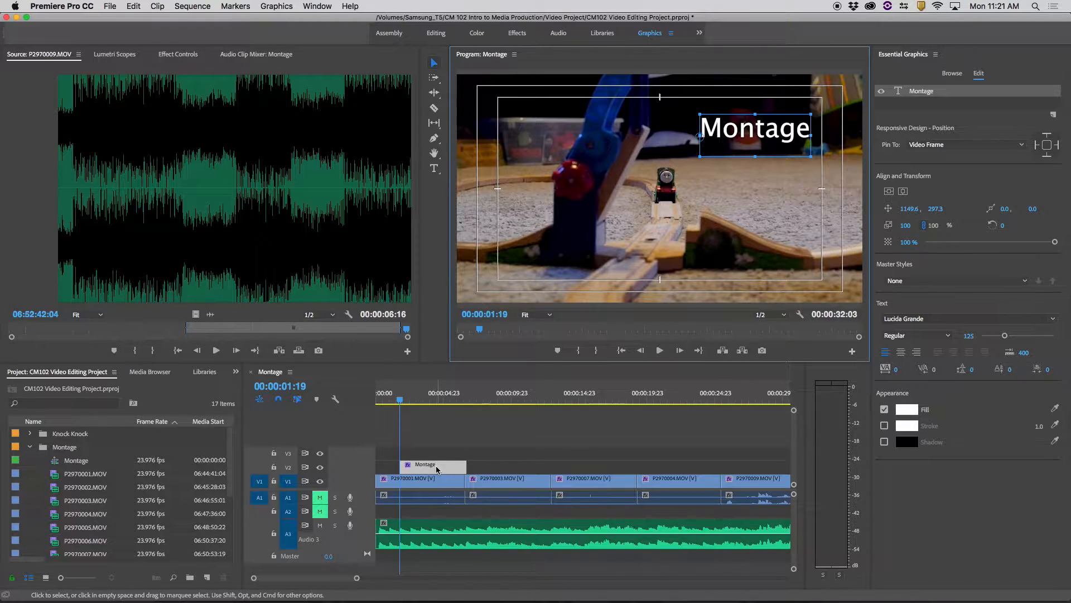
{"action": "left_click", "coordinate": [440, 447]}
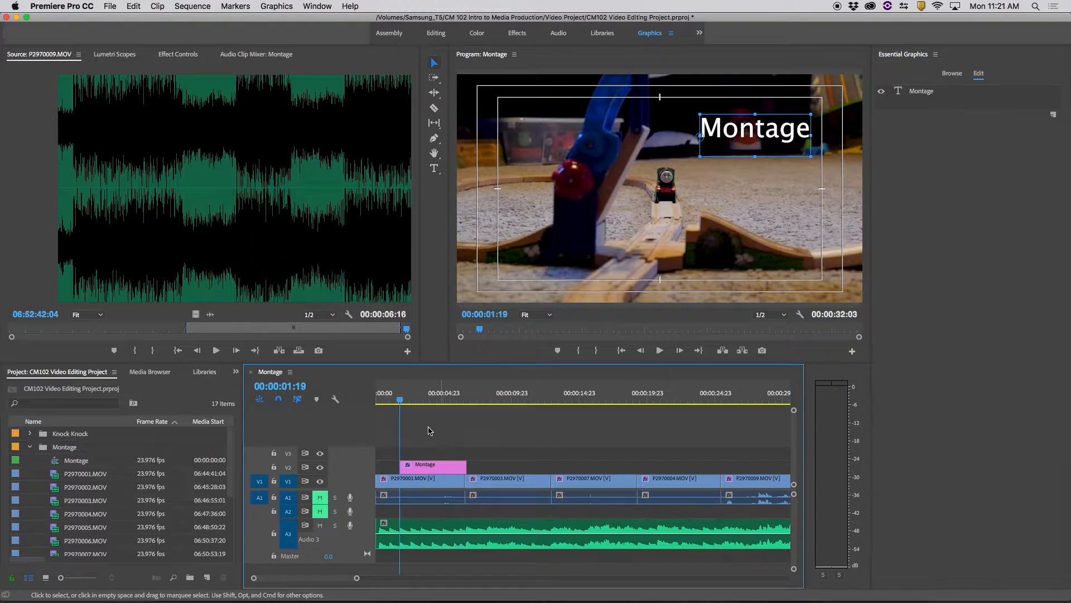
{"action": "left_click", "coordinate": [398, 400]}
{"action": "left_click_drag", "start_coordinate": [398, 400], "coordinate": [399, 400]}
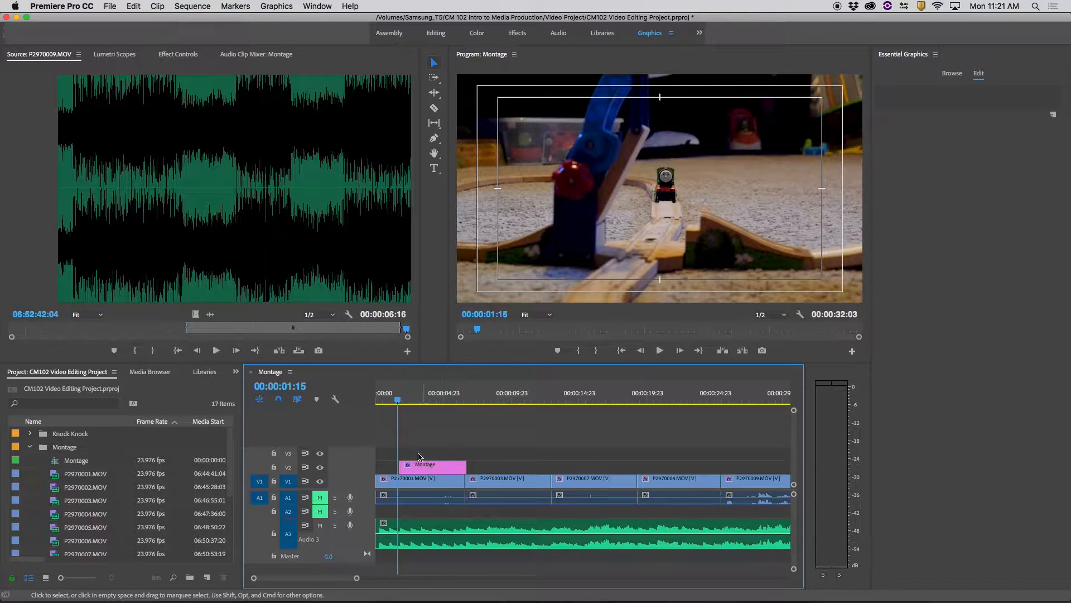
Step: Shift the Montage title clip earlier so it starts about one second into the sequence, and play back the opening
{"action": "mouse_move", "coordinate": [427, 467]}
{"action": "left_mouse_down"}
{"action": "mouse_move", "coordinate": [493, 469]}
{"action": "mouse_move", "coordinate": [417, 468]}
{"action": "left_mouse_up"}
{"action": "left_click", "coordinate": [385, 397]}
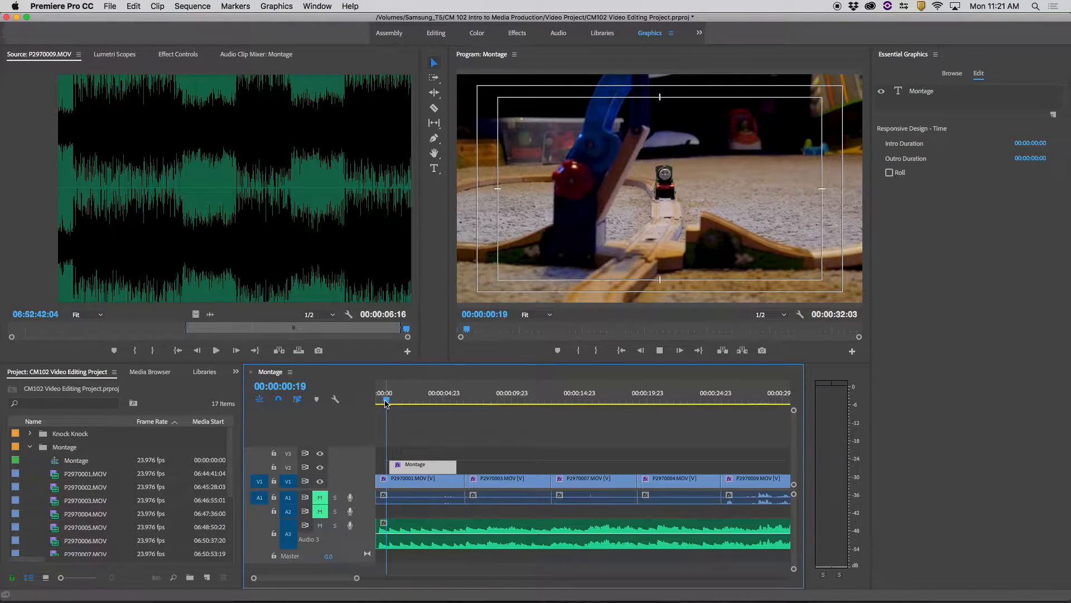
{"action": "key", "text": "space"}
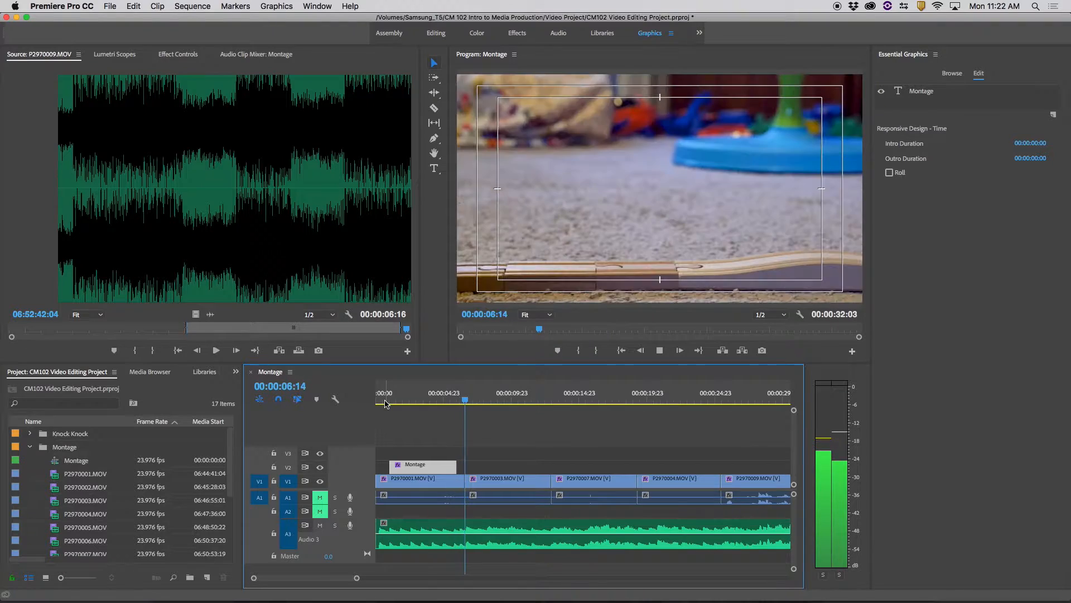
{"action": "key", "text": "space"}
Step: Place the playhead on the Montage title at 00:00:01:16 and bring up the Video Transitions effects
{"action": "left_click_drag", "start_coordinate": [468, 399], "coordinate": [398, 399]}
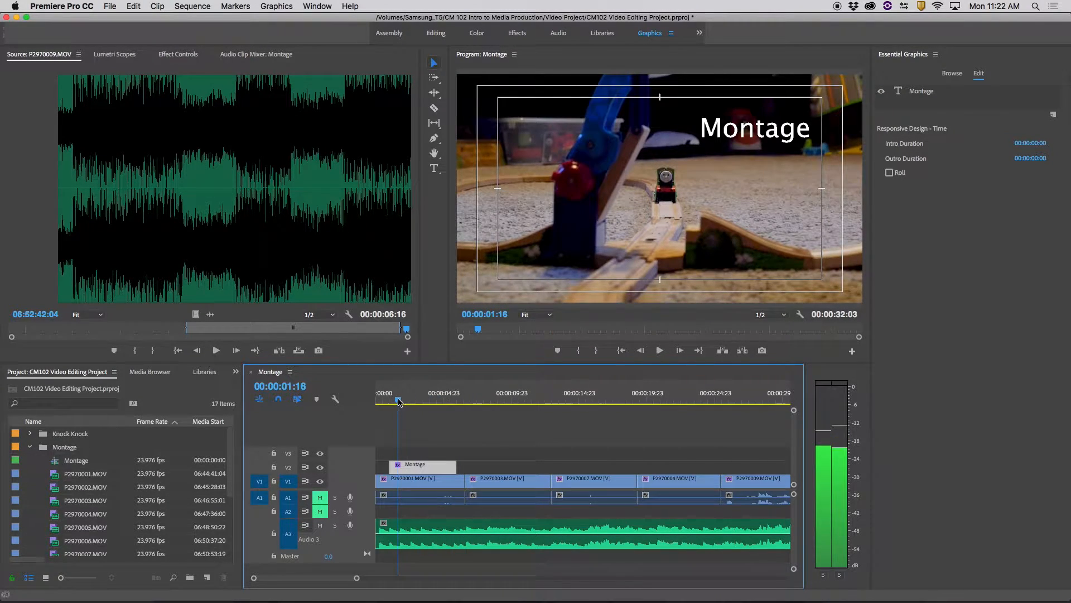
{"action": "left_click", "coordinate": [235, 372]}
{"action": "left_click", "coordinate": [243, 439]}
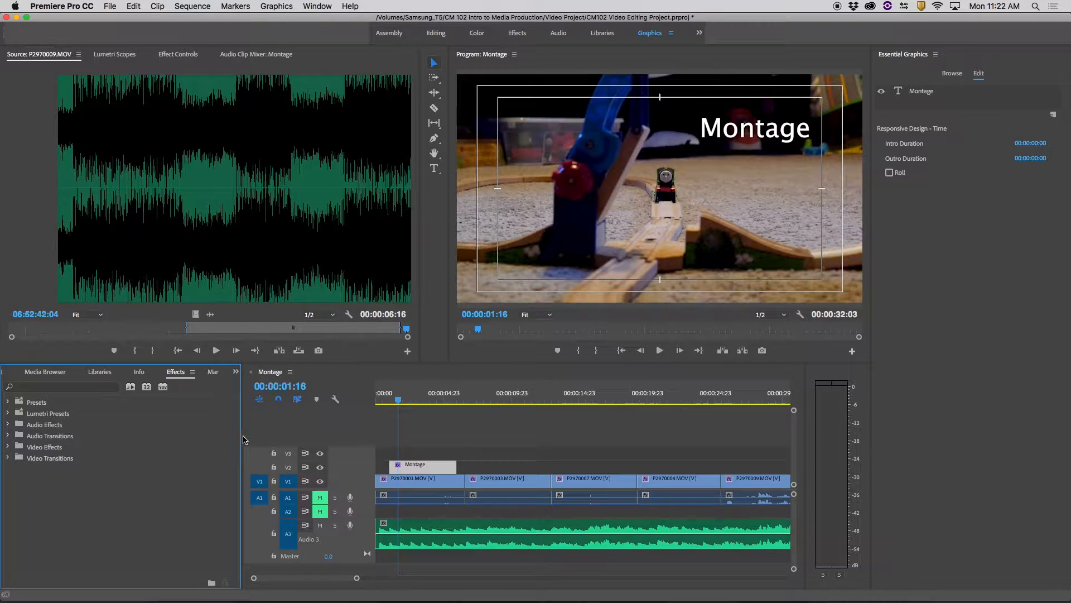
{"action": "left_click", "coordinate": [7, 458]}
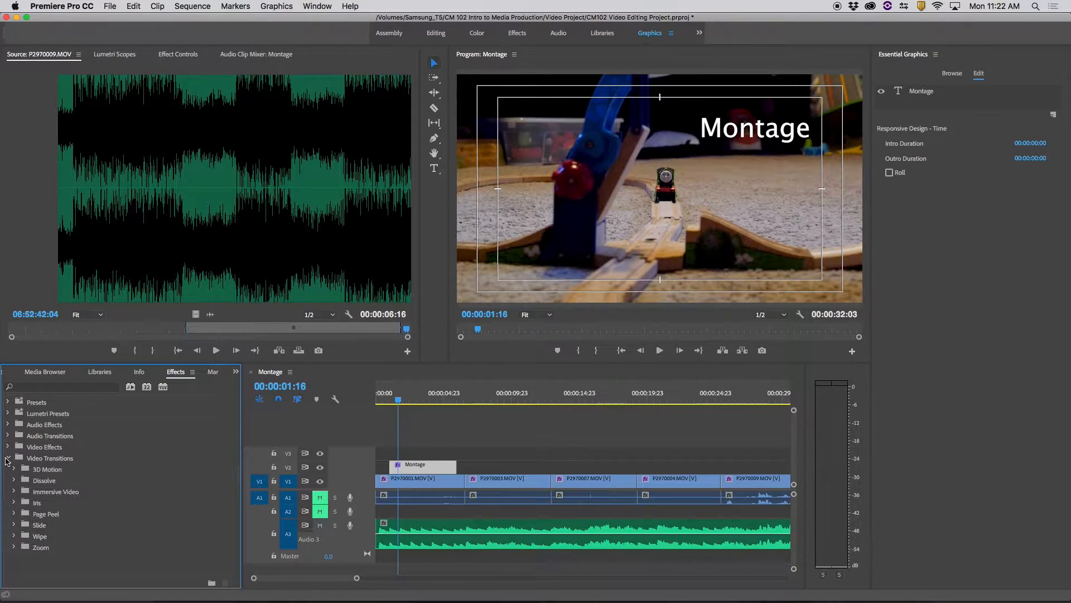
Step: Try a Cross Dissolve at both the start and the end of the Montage title, and play it back
{"action": "left_click", "coordinate": [14, 479]}
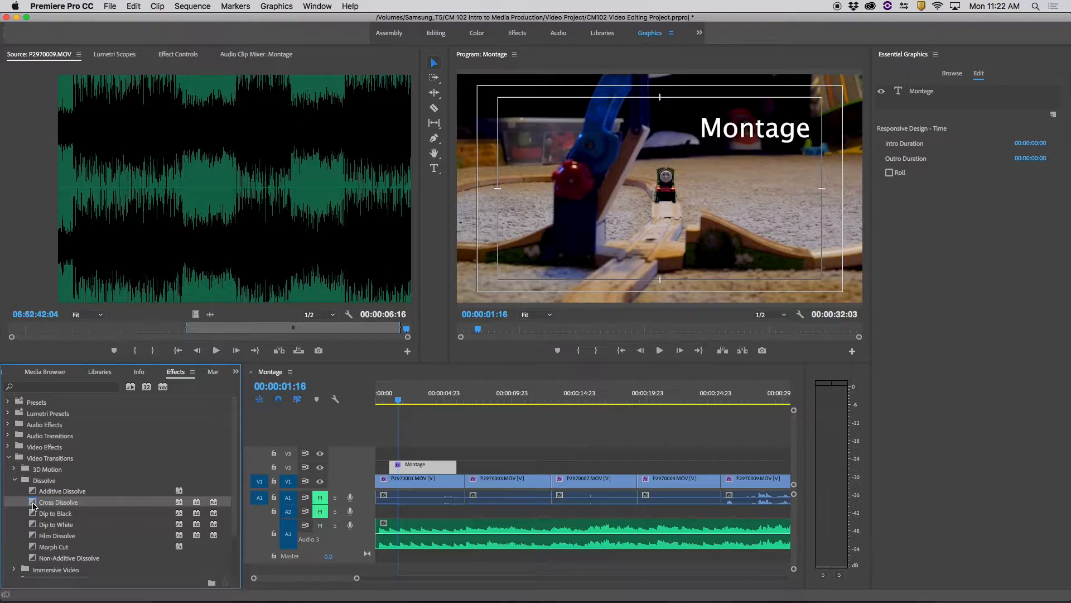
{"action": "left_click_drag", "start_coordinate": [33, 505], "coordinate": [395, 467]}
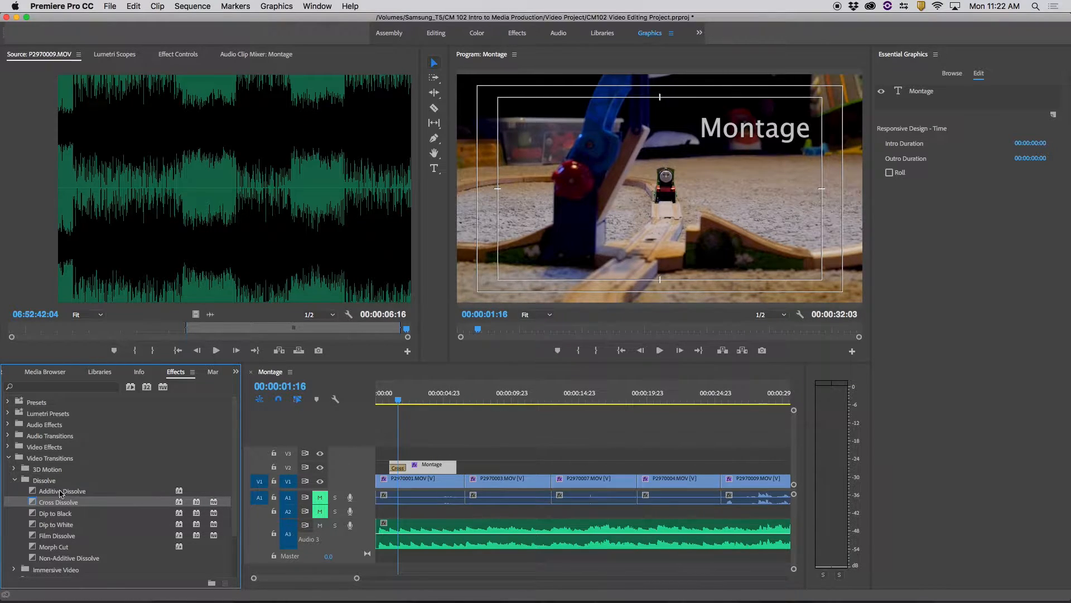
{"action": "left_click_drag", "start_coordinate": [33, 505], "coordinate": [450, 468]}
{"action": "left_click", "coordinate": [379, 399]}
{"action": "key", "text": "space"}
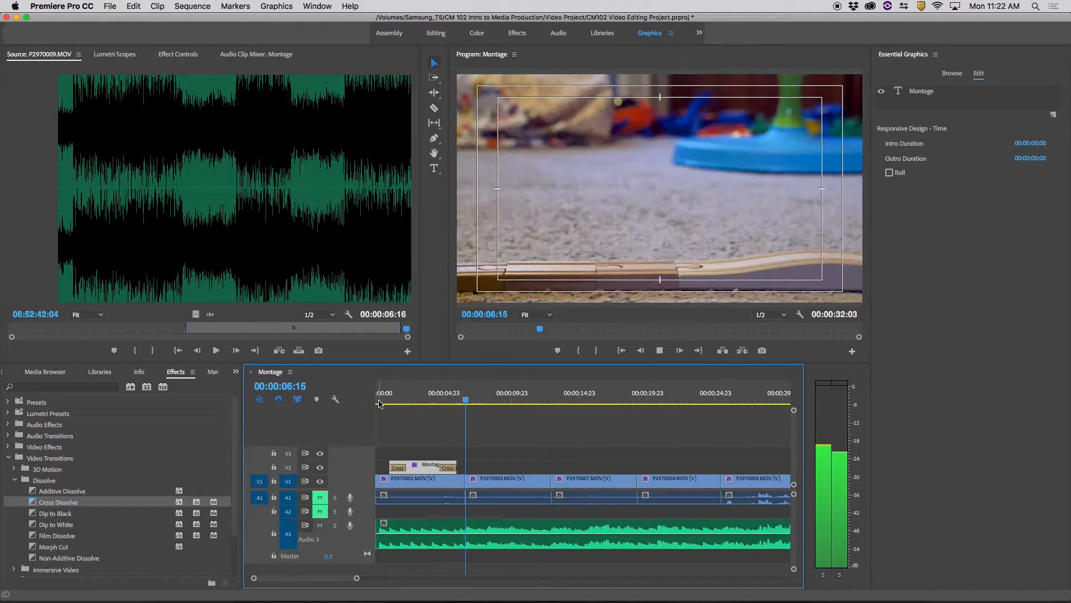
{"action": "key", "text": "space"}
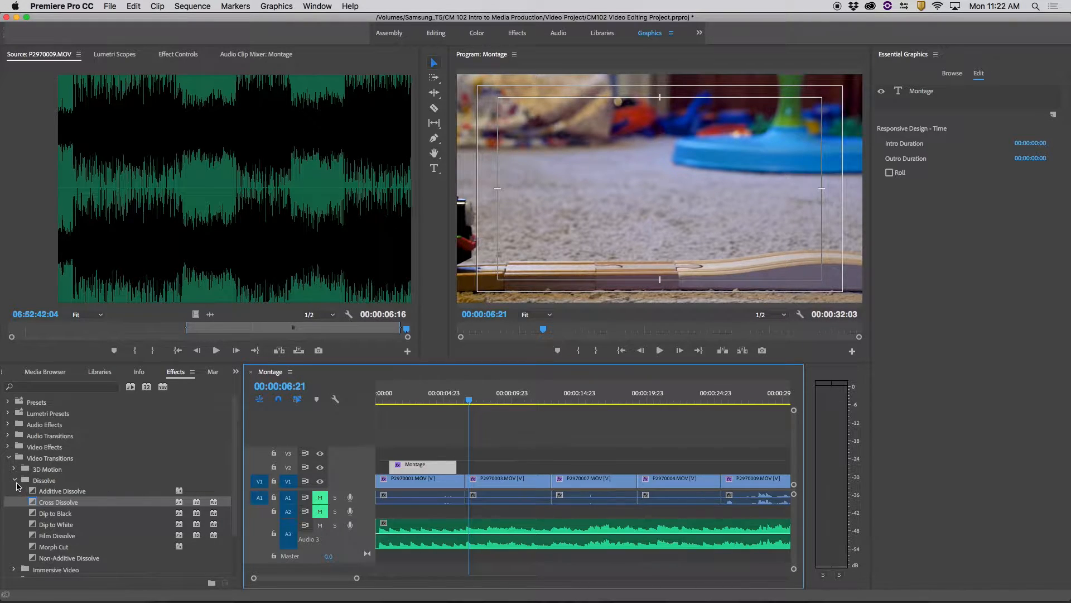
Step: Apply the 3D Motion Cube Spin transition to the start of the Montage title and preview it
{"action": "left_click", "coordinate": [15, 480]}
{"action": "left_click", "coordinate": [14, 469]}
{"action": "left_click", "coordinate": [35, 480]}
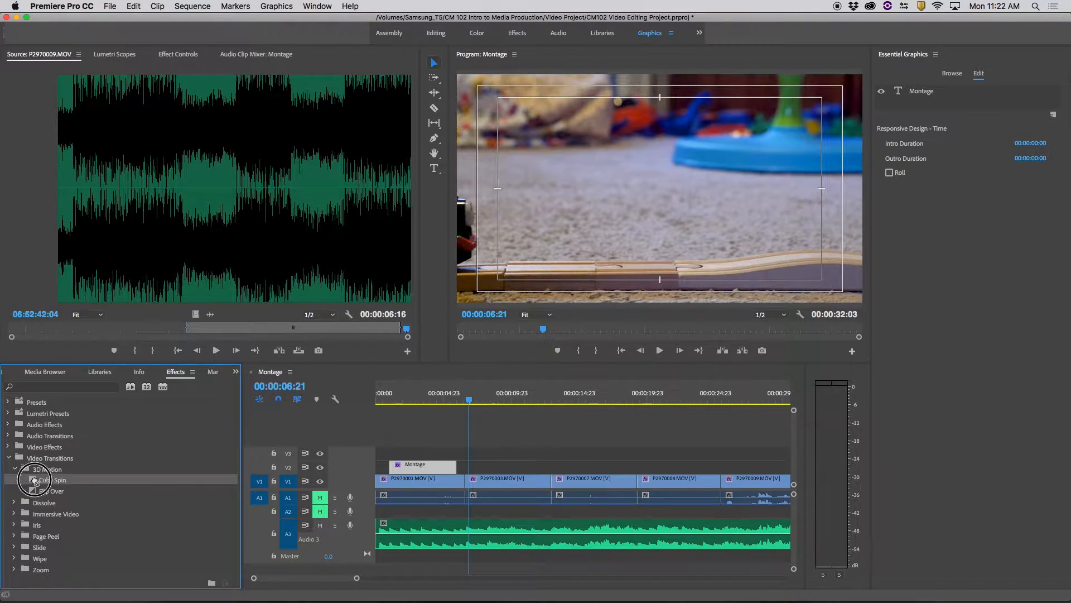
{"action": "left_click_drag", "start_coordinate": [34, 479], "coordinate": [397, 468]}
{"action": "left_click", "coordinate": [382, 400]}
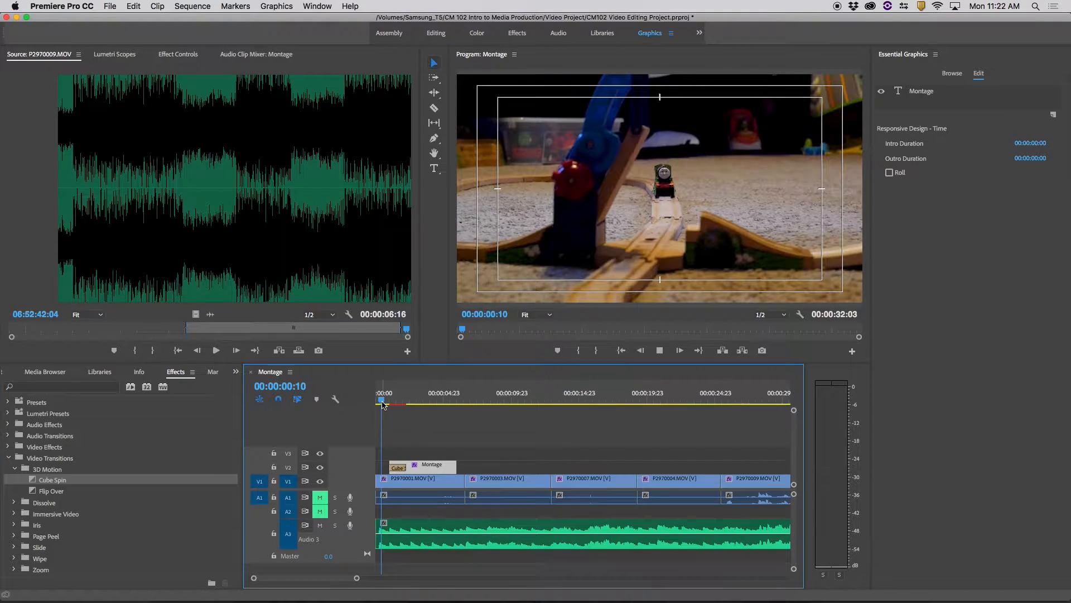
{"action": "key", "text": "space"}
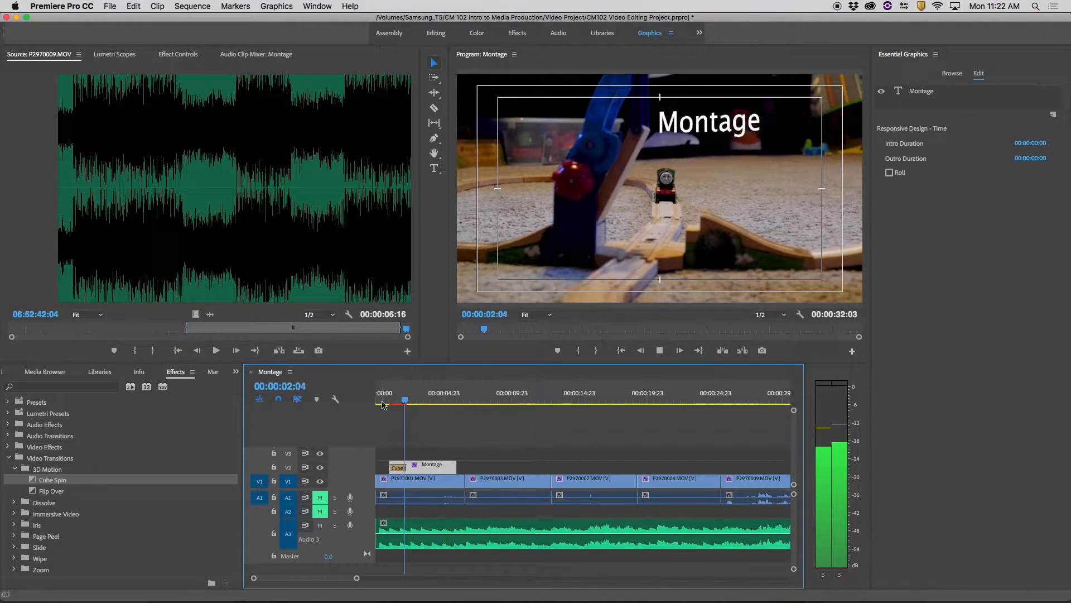
{"action": "key", "text": "space"}
Step: Try a Flip Over transition at the end of the Montage title, preview it, and undo it
{"action": "left_click_drag", "start_coordinate": [36, 490], "coordinate": [451, 472]}
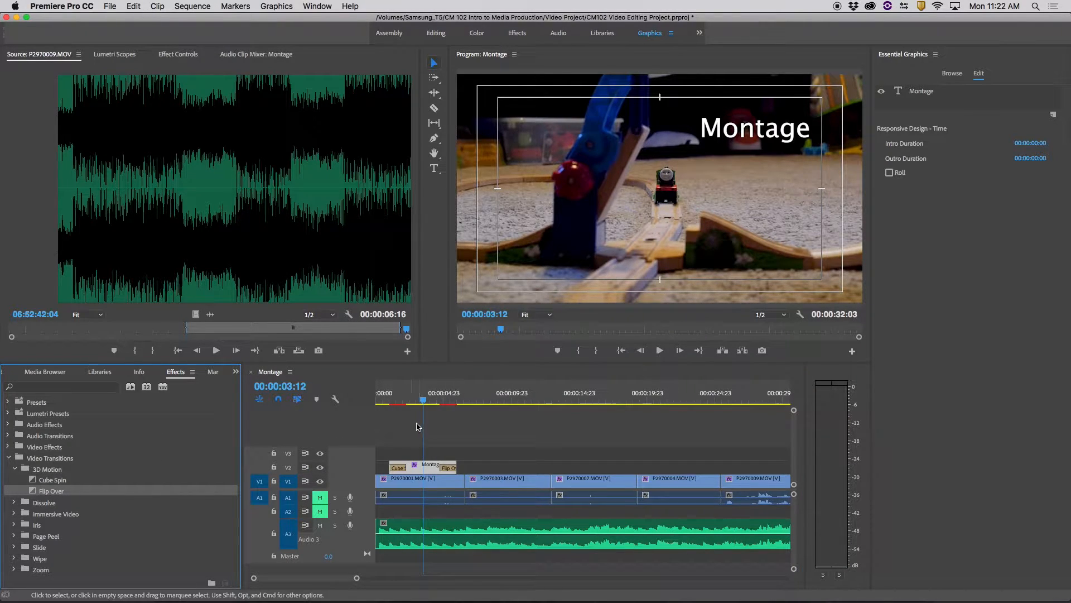
{"action": "key", "text": "space"}
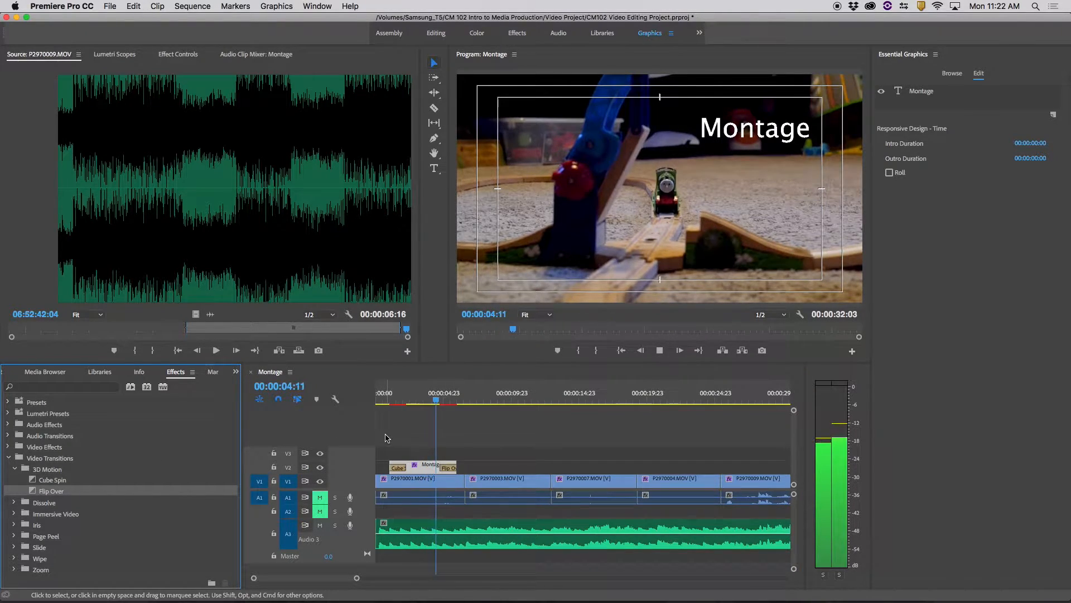
{"action": "key", "text": "space"}
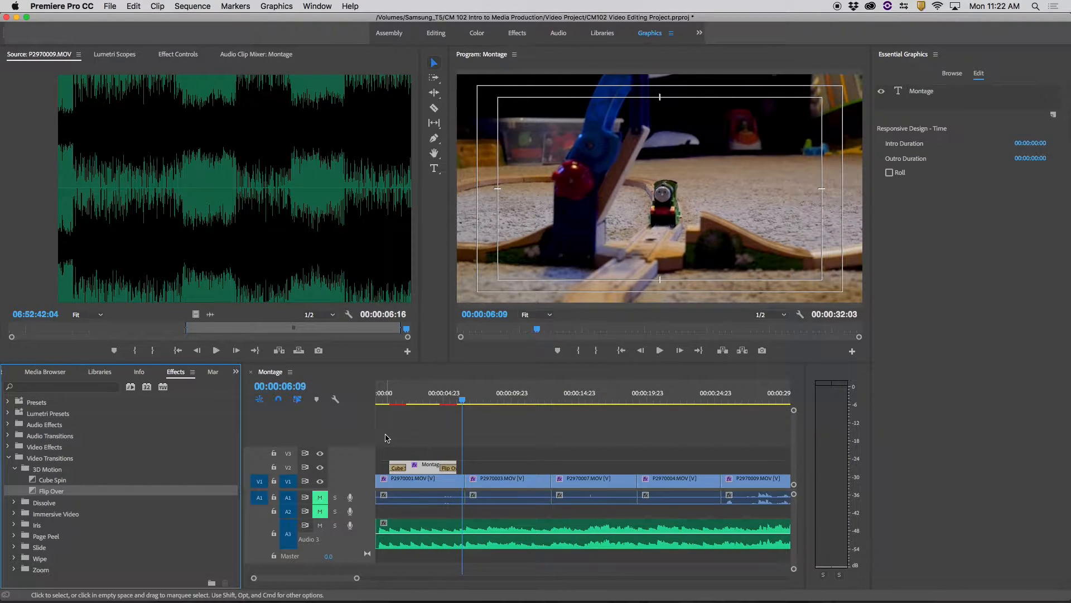
{"action": "key", "text": "super+z"}
Step: Apply the Cube Spin transition to the end of the Montage title and preview how the title leaves
{"action": "left_click_drag", "start_coordinate": [32, 483], "coordinate": [452, 469]}
{"action": "left_click", "coordinate": [427, 402]}
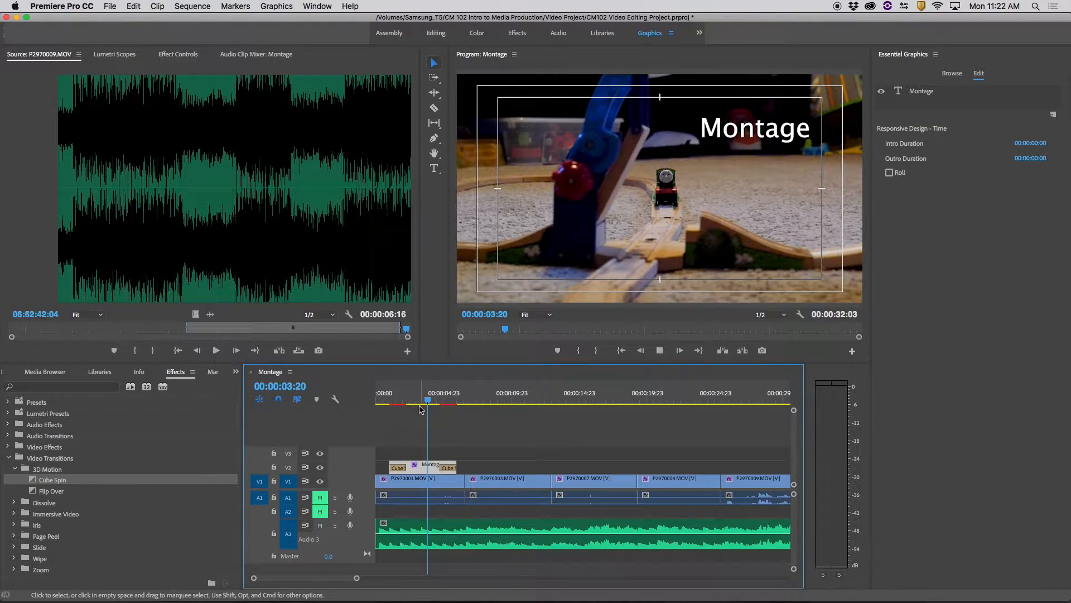
{"action": "key", "text": "space"}
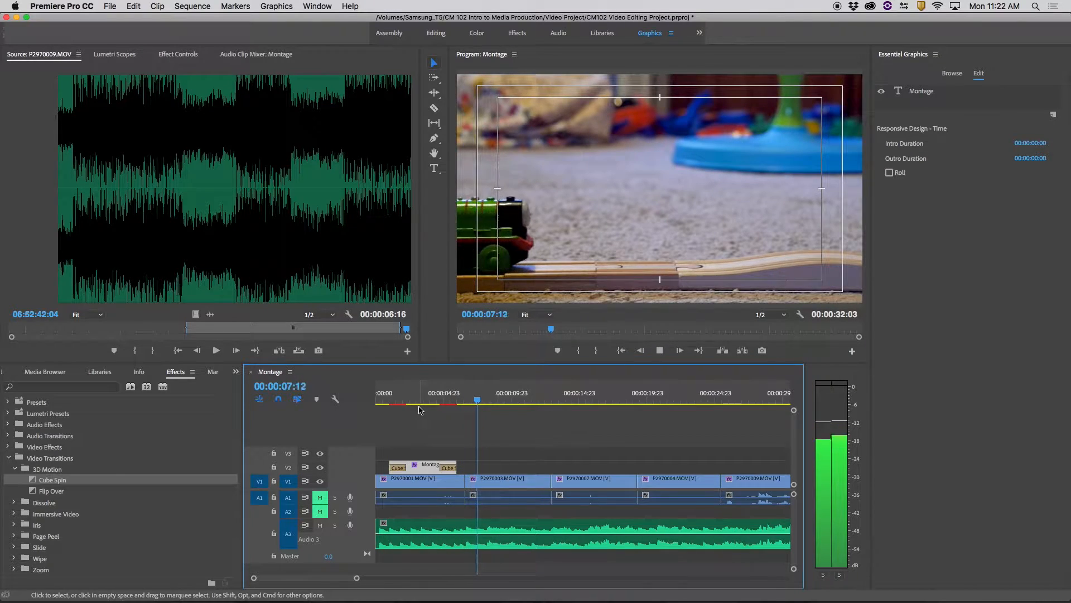
{"action": "key", "text": "space"}
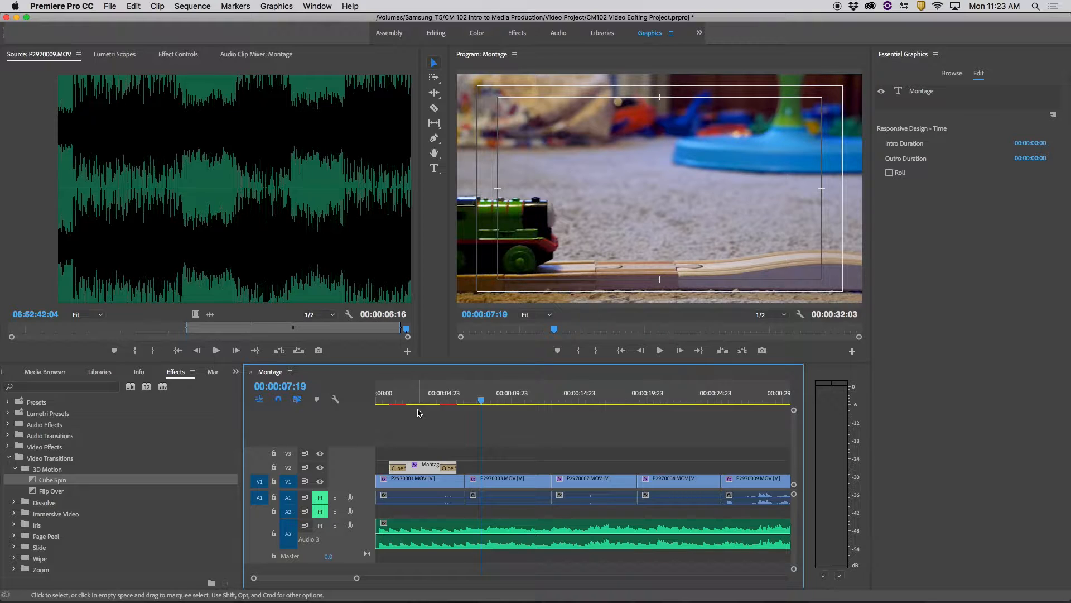
Step: Play the titled opening of the montage, deselect the title, and return the playhead to 00:00:00:00
{"action": "left_click_drag", "start_coordinate": [415, 389], "coordinate": [363, 396]}
{"action": "key", "text": "space"}
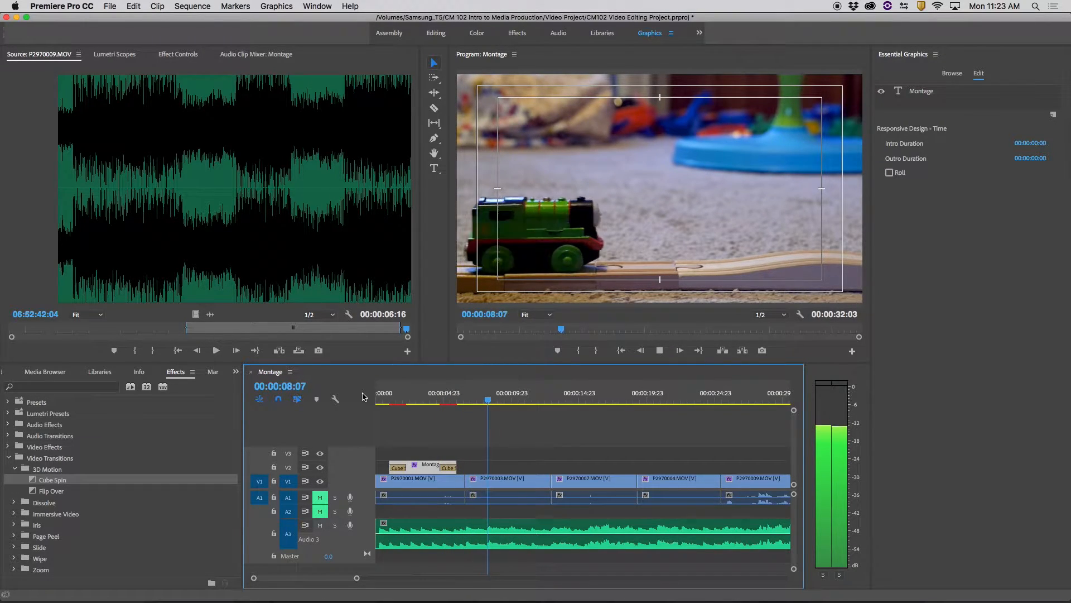
{"action": "key", "text": "space"}
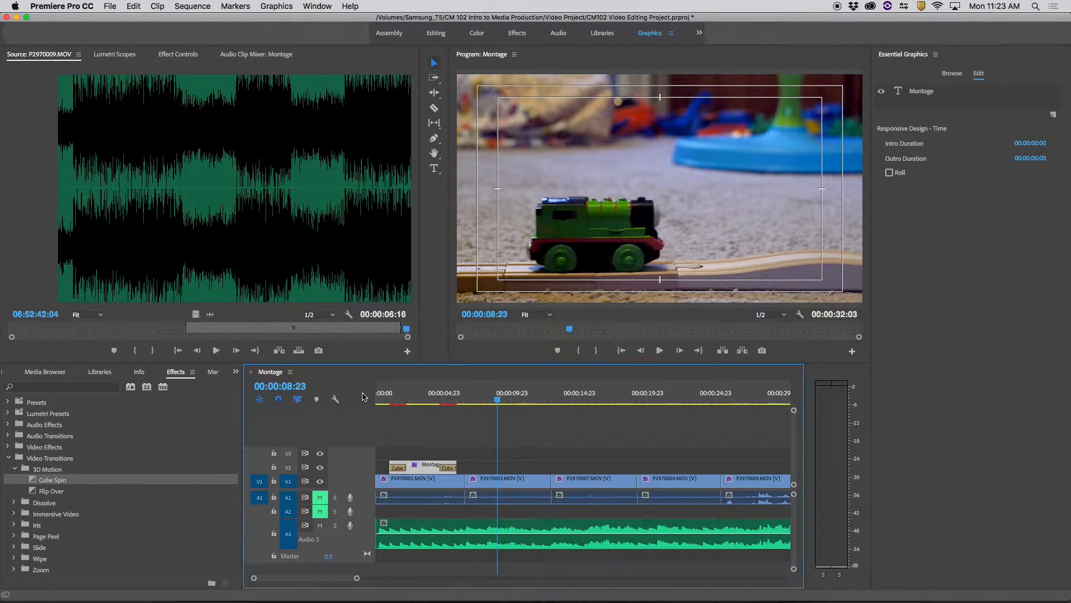
{"action": "left_click", "coordinate": [437, 422]}
{"action": "left_click_drag", "start_coordinate": [498, 400], "coordinate": [365, 402]}
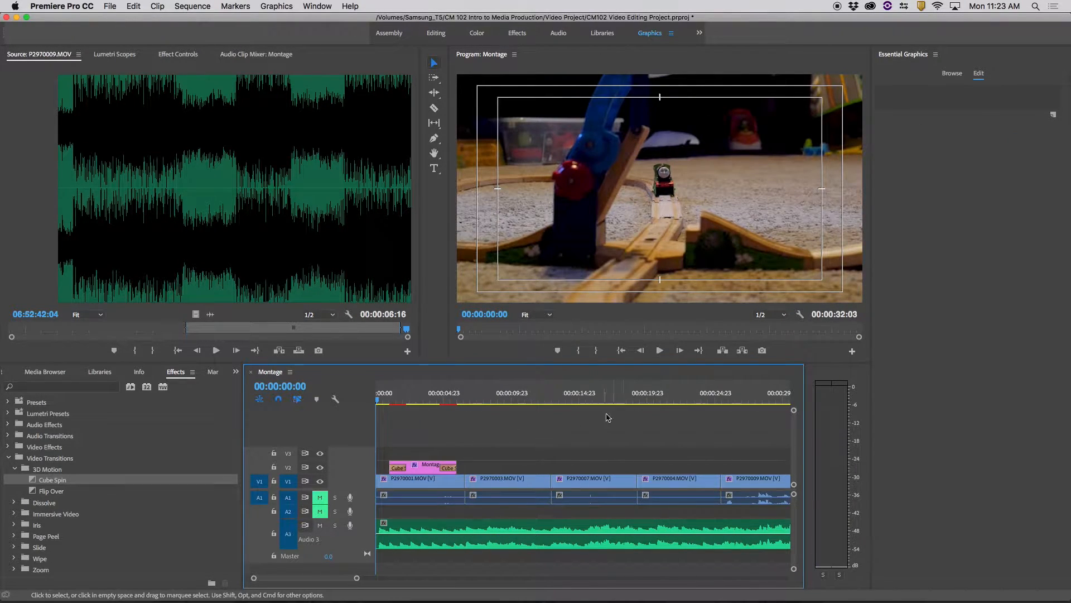
Step: Switch to the Editing workspace and fit the entire Montage sequence in the timeline
{"action": "left_click", "coordinate": [438, 32]}
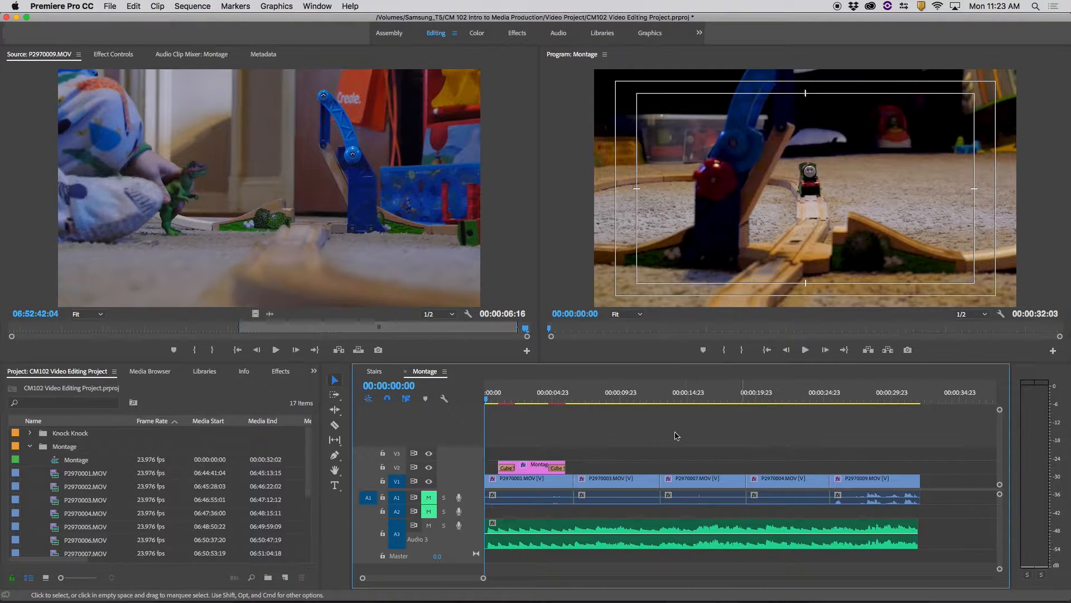
{"action": "mouse_move", "coordinate": [484, 579]}
{"action": "left_mouse_down"}
{"action": "mouse_move", "coordinate": [800, 583]}
{"action": "mouse_move", "coordinate": [514, 581]}
{"action": "left_mouse_up"}
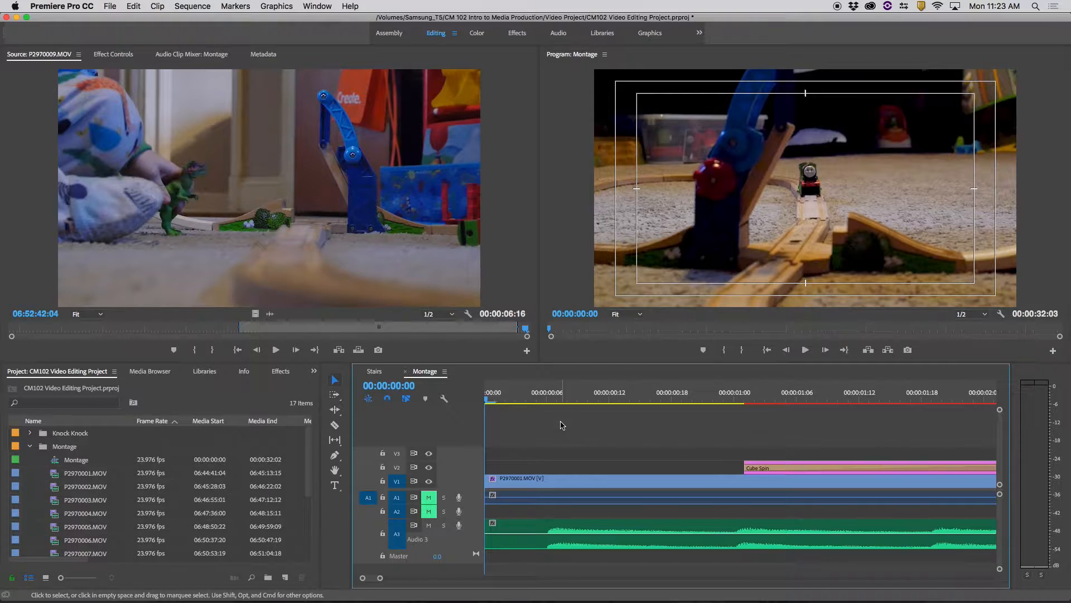
{"action": "key", "text": "backslash"}
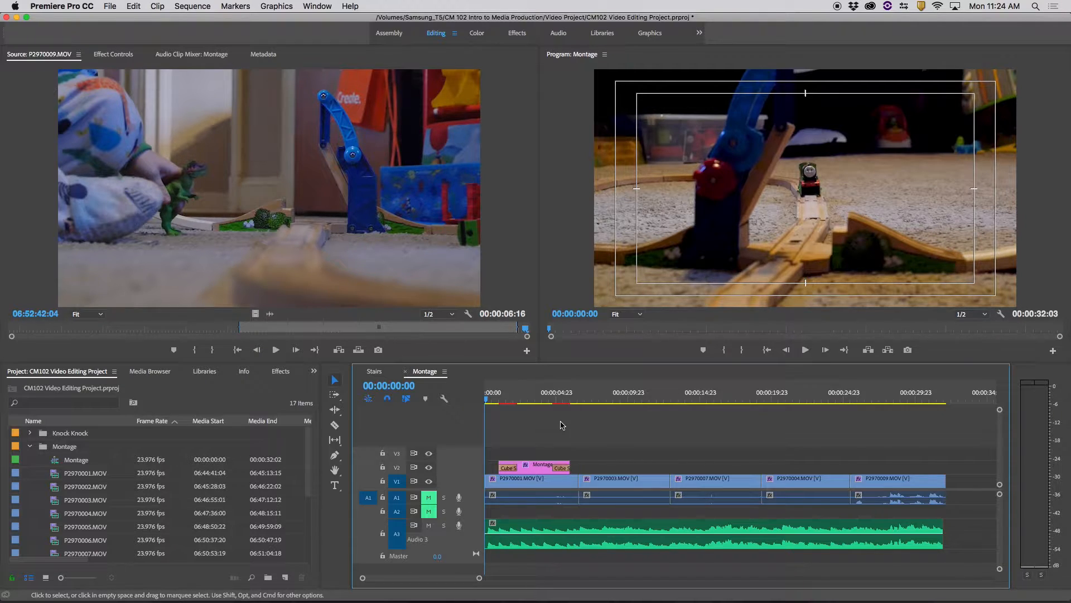
{"action": "key", "text": "backslash"}
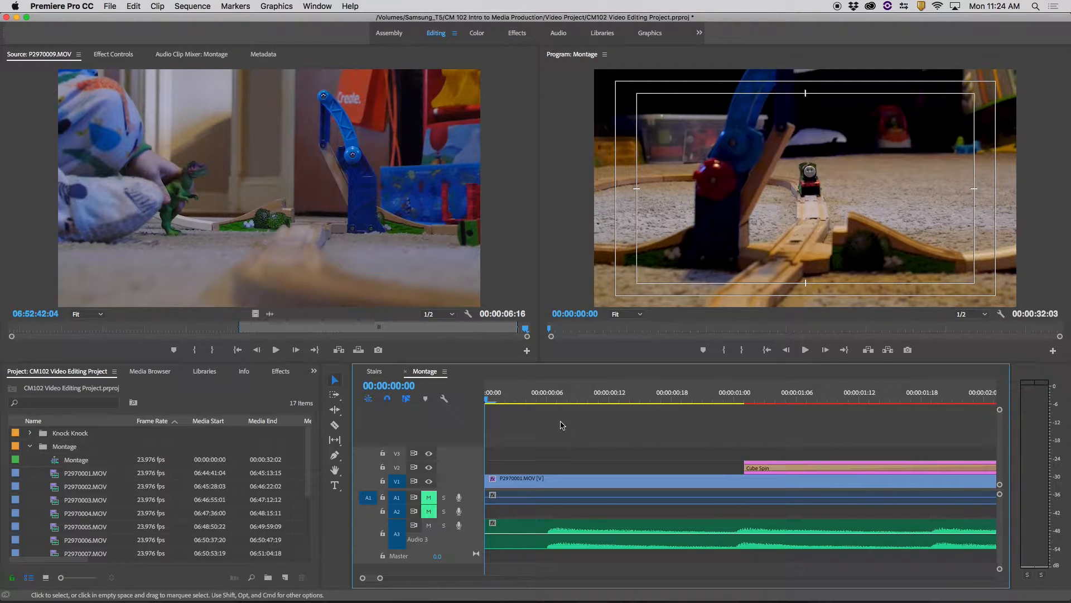
{"action": "key", "text": "backslash"}
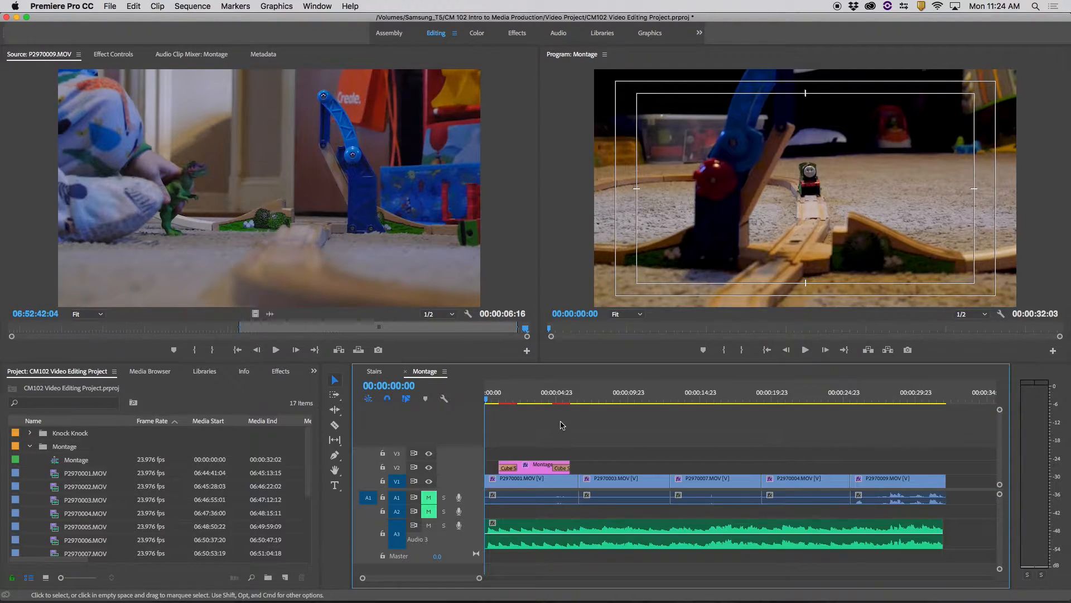
Step: Place the playhead at 00:00:10:06 and collapse the Montage bin in the project
{"action": "left_click_drag", "start_coordinate": [487, 397], "coordinate": [634, 400]}
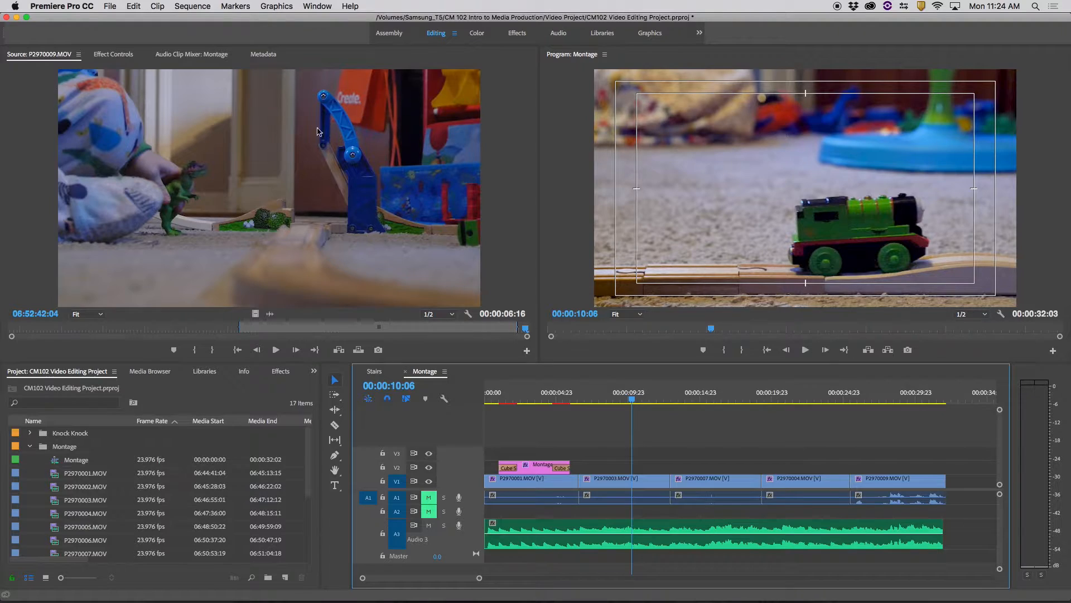
{"action": "left_click", "coordinate": [29, 447]}
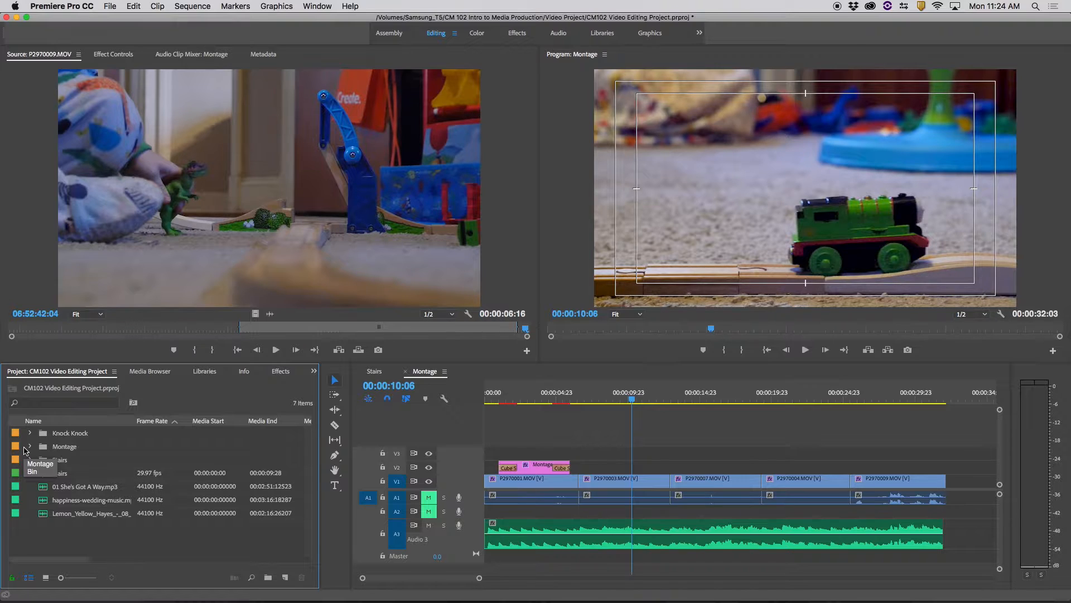
{"action": "left_click", "coordinate": [698, 37]}
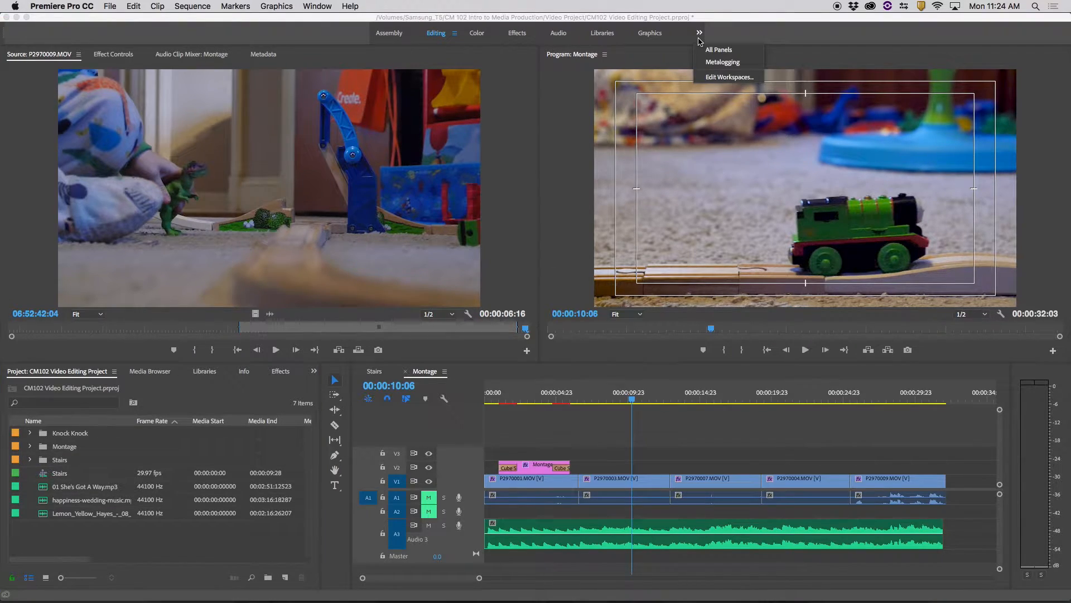
{"action": "left_click", "coordinate": [719, 38]}
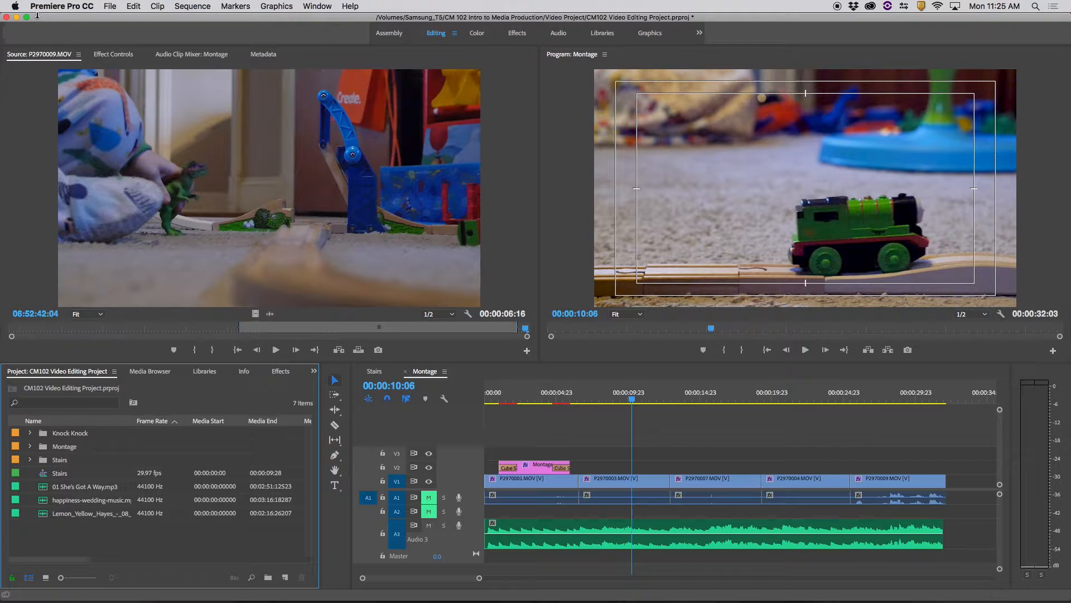
Step: Switch to Finder and move the Video Project folder window up, clear of the project's bin list
{"action": "mouse_move", "coordinate": [208, 580]}
{"action": "left_click", "coordinate": [129, 579]}
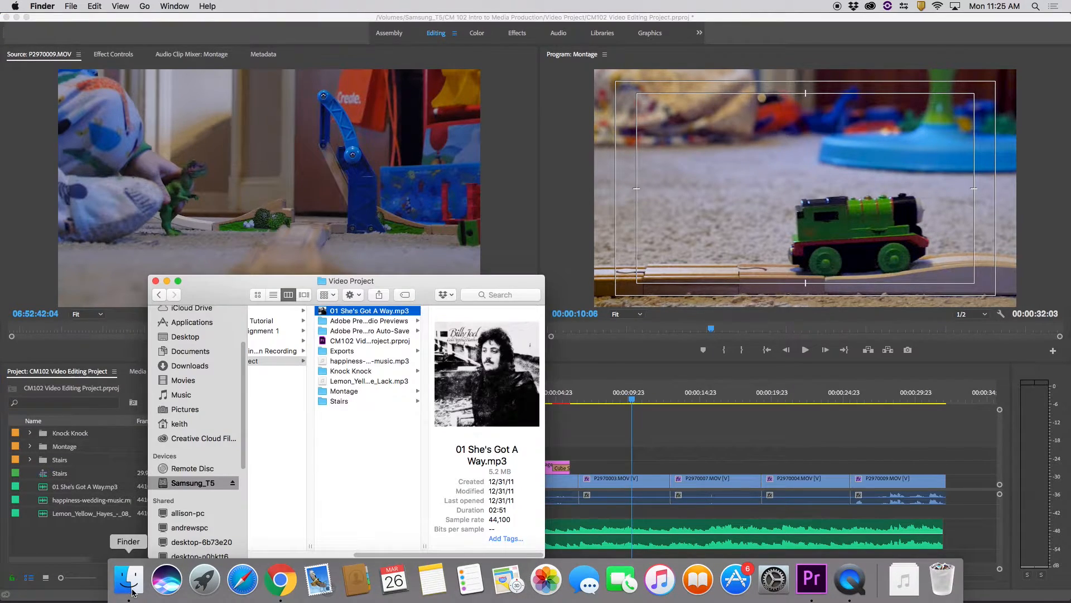
{"action": "left_click_drag", "start_coordinate": [216, 287], "coordinate": [344, 102]}
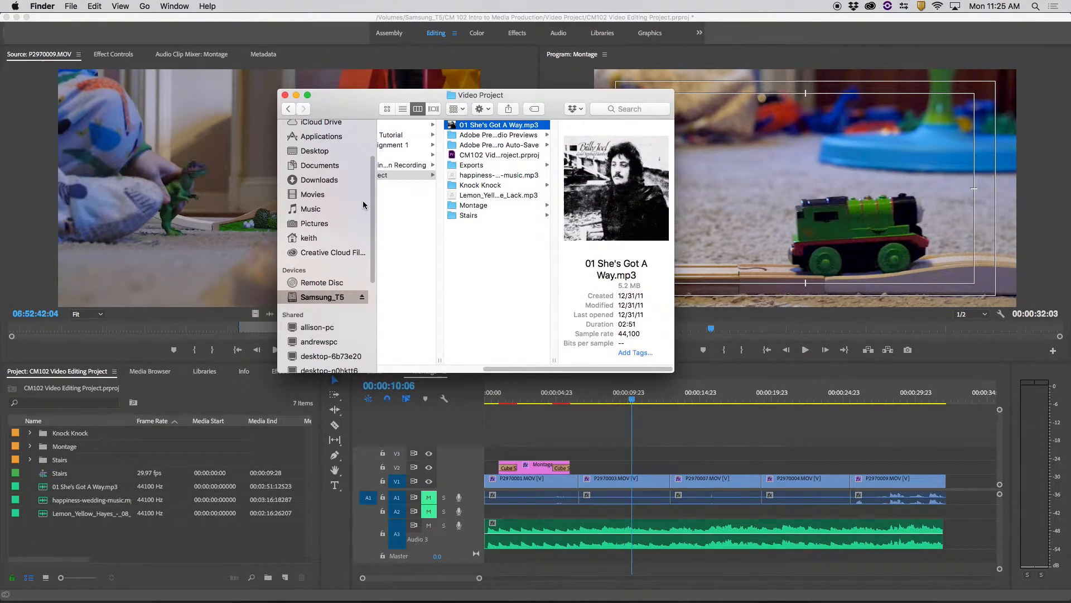
Step: Locate the Adobe Premiere Pro CC 2018 folder in Applications, widening the list to show full names, and return to Premiere Pro
{"action": "left_click_drag", "start_coordinate": [370, 202], "coordinate": [381, 157]}
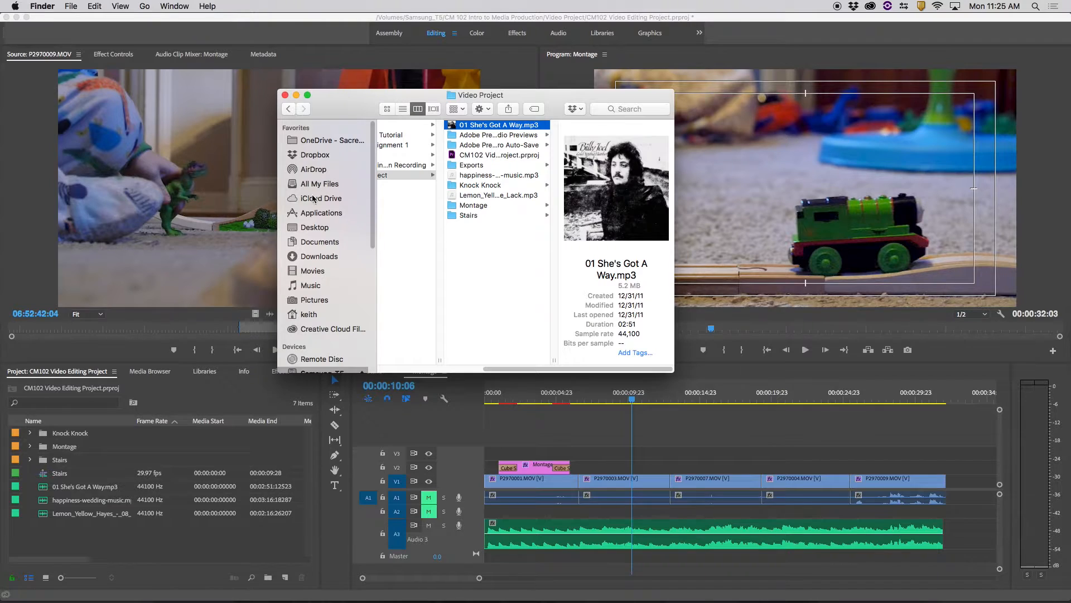
{"action": "left_click", "coordinate": [319, 213]}
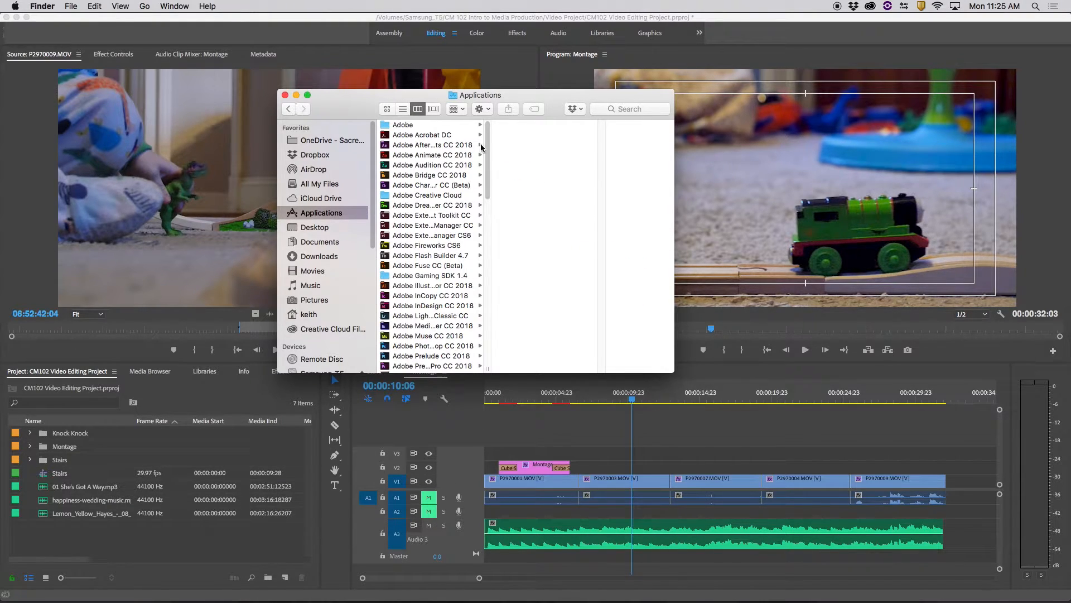
{"action": "left_click_drag", "start_coordinate": [487, 368], "coordinate": [576, 365]}
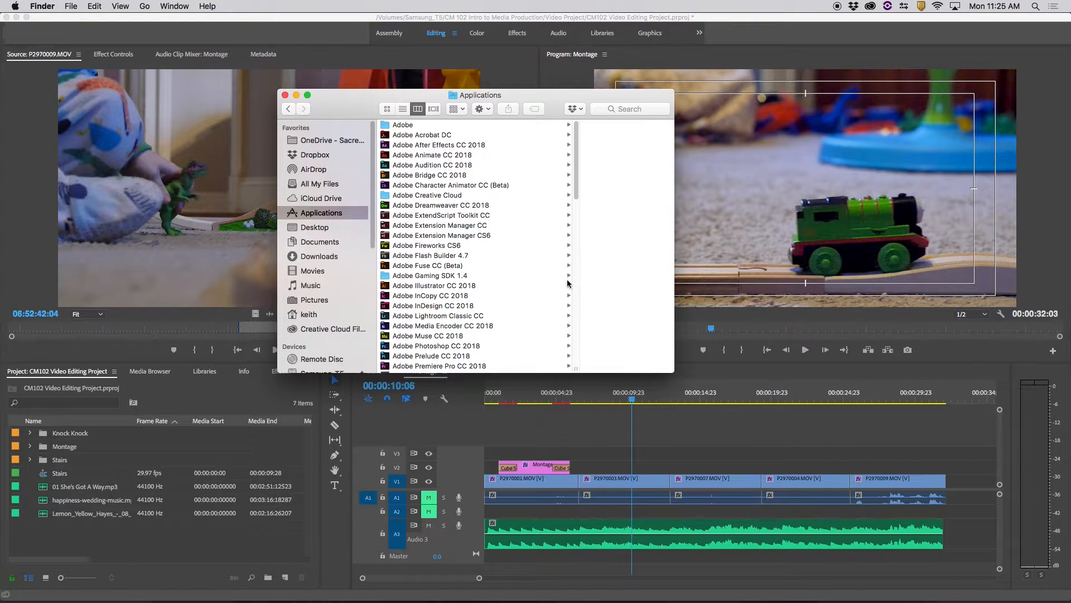
{"action": "scroll", "coordinate": [469, 339], "scroll_direction": "down", "scroll_amount": 5}
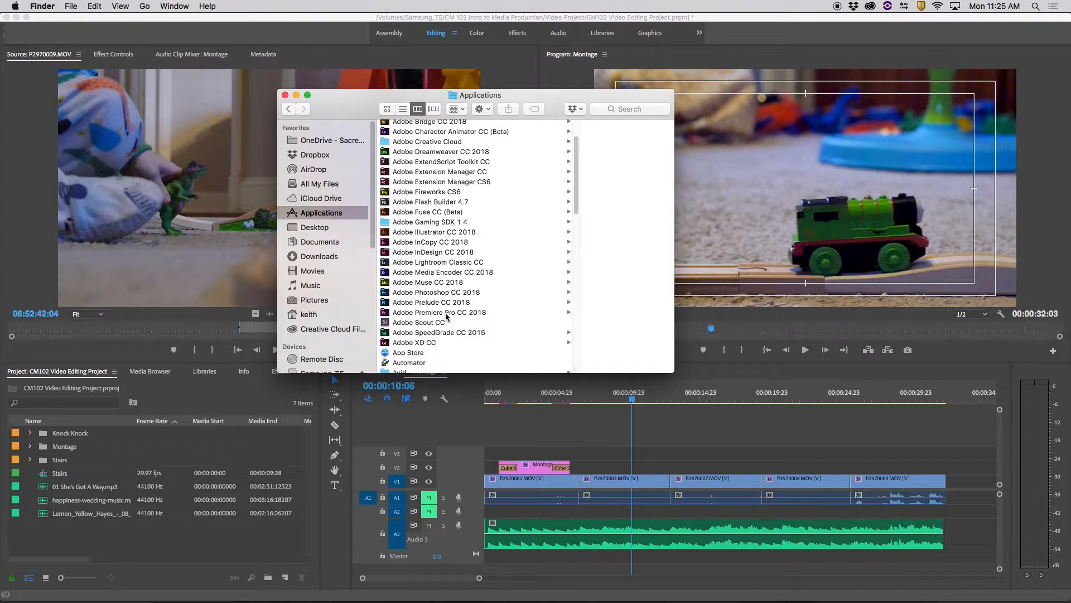
{"action": "left_click", "coordinate": [446, 315]}
{"action": "left_click_drag", "start_coordinate": [456, 369], "coordinate": [373, 368]}
{"action": "left_click", "coordinate": [334, 24]}
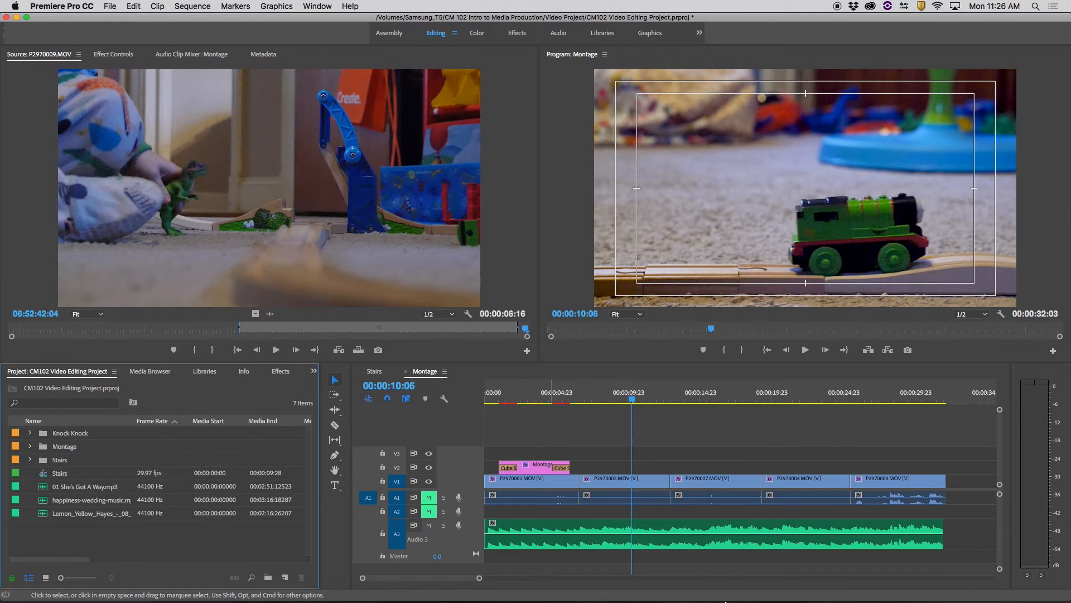
Step: Switch to Finder and select CM102 Video Editing Project.prproj in the Video Project folder under CM 102 Intro to Media Production on Samsung_T5
{"action": "mouse_move", "coordinate": [154, 600]}
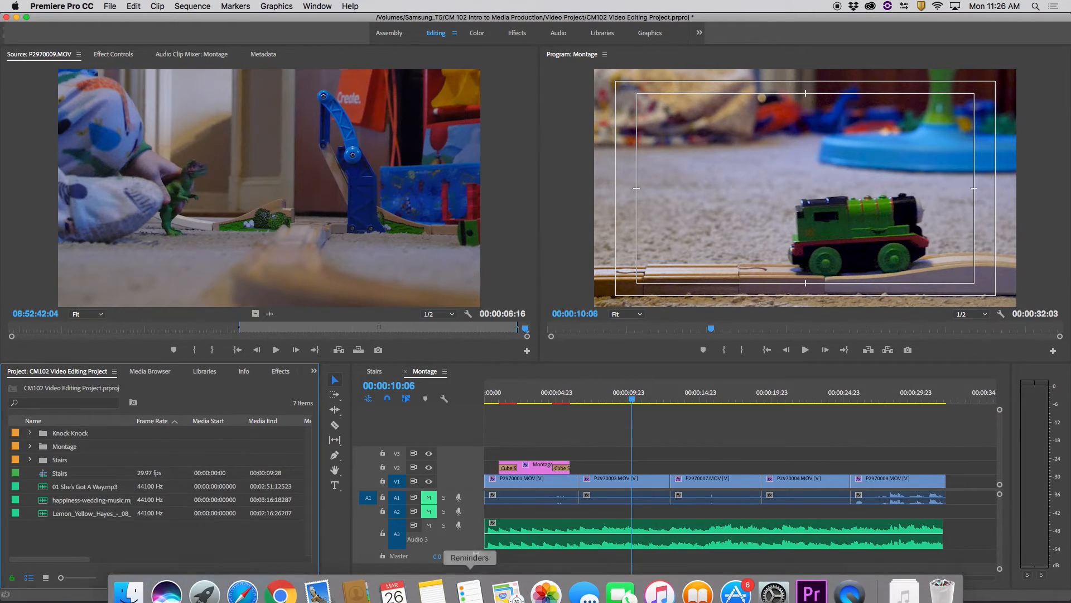
{"action": "left_click", "coordinate": [134, 595]}
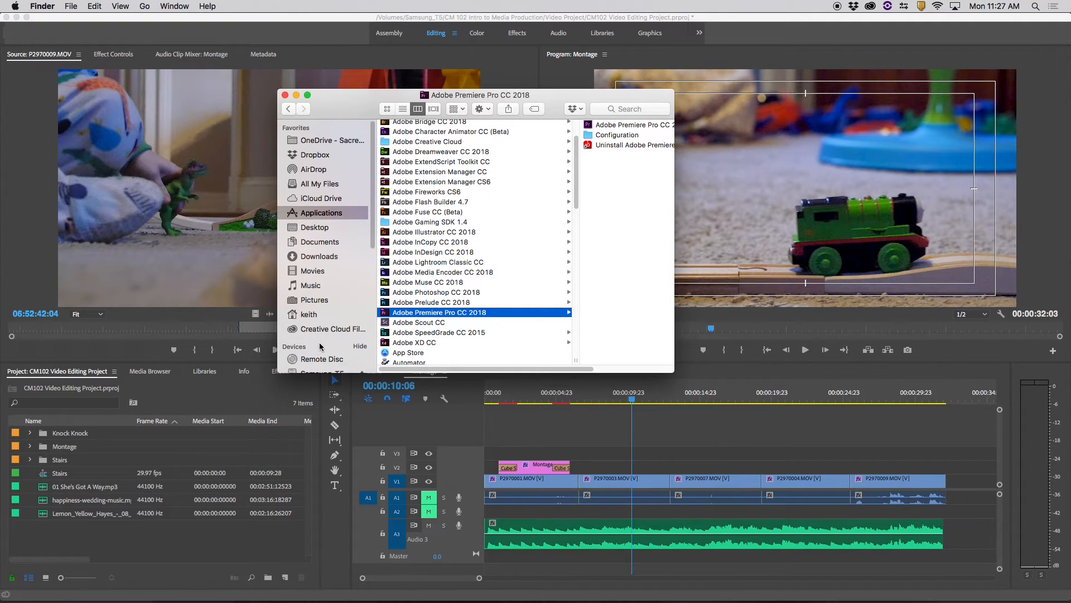
{"action": "left_click", "coordinate": [323, 370]}
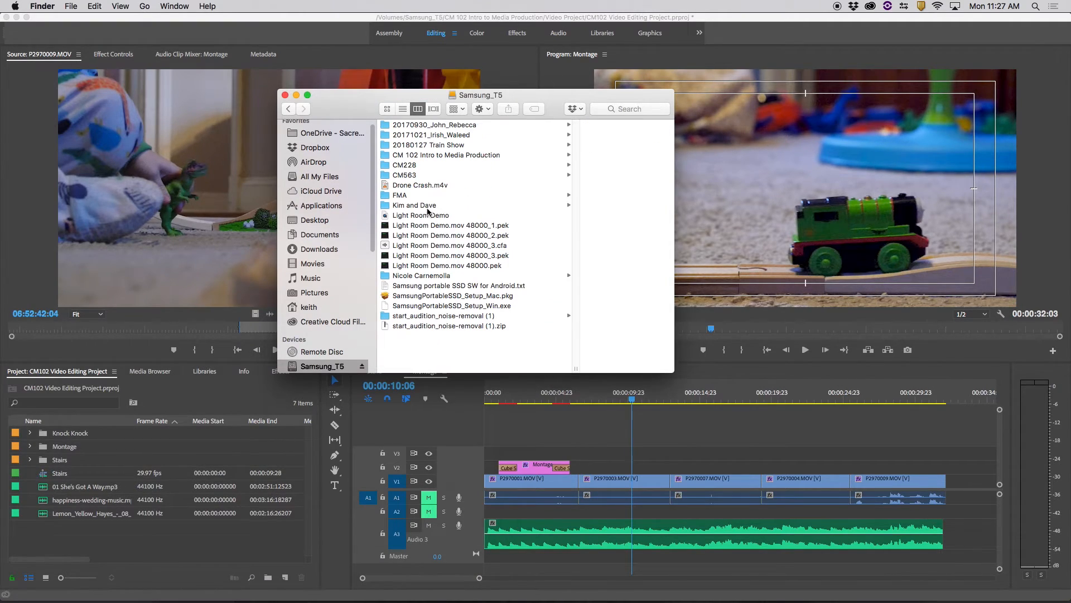
{"action": "left_click", "coordinate": [406, 155]}
{"action": "left_click", "coordinate": [547, 173]}
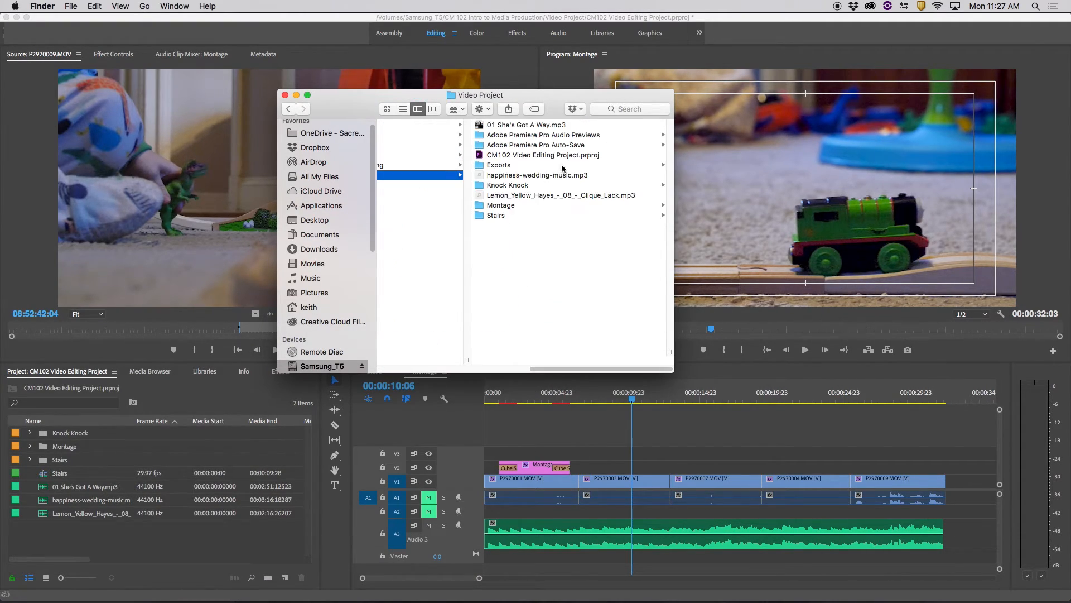
{"action": "left_click", "coordinate": [515, 155]}
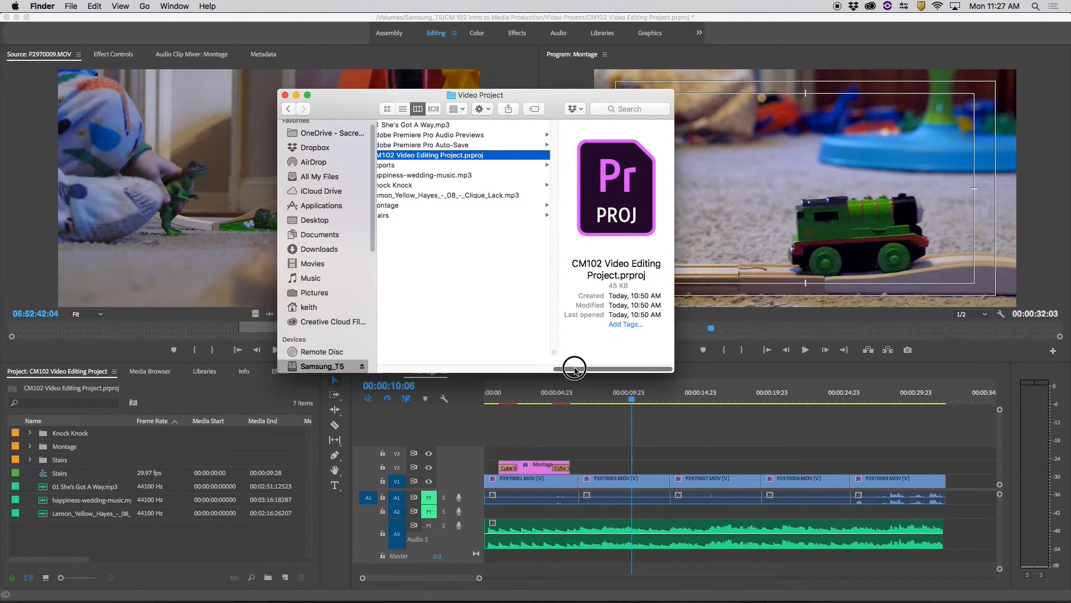
{"action": "left_click_drag", "start_coordinate": [570, 369], "coordinate": [551, 371]}
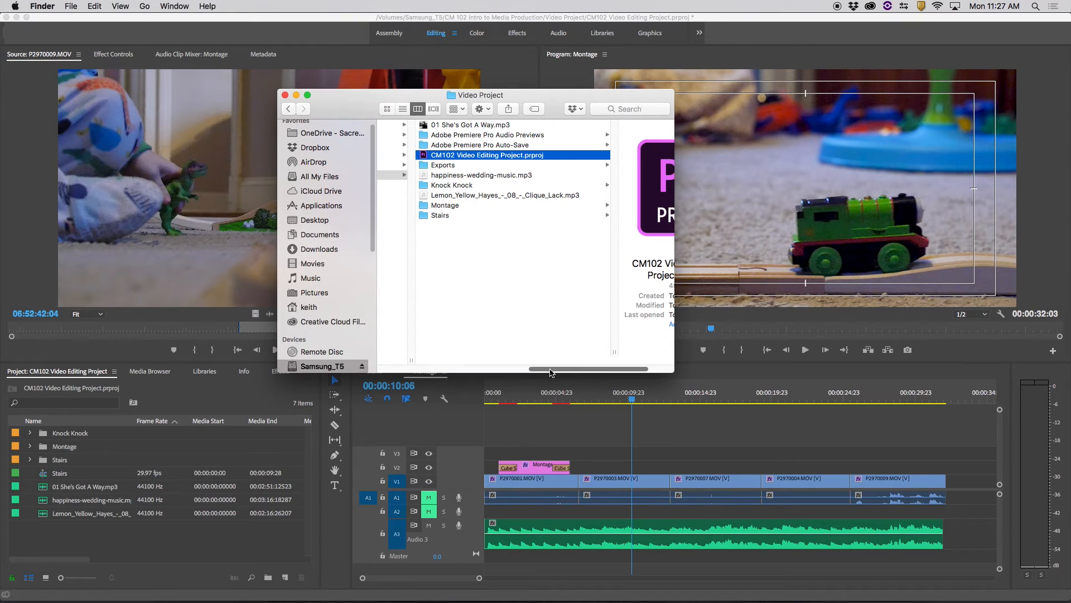
Step: Switch to Premiere Pro and quit it, saving the changes to CM102 Video Editing Project.prproj
{"action": "left_click", "coordinate": [202, 31]}
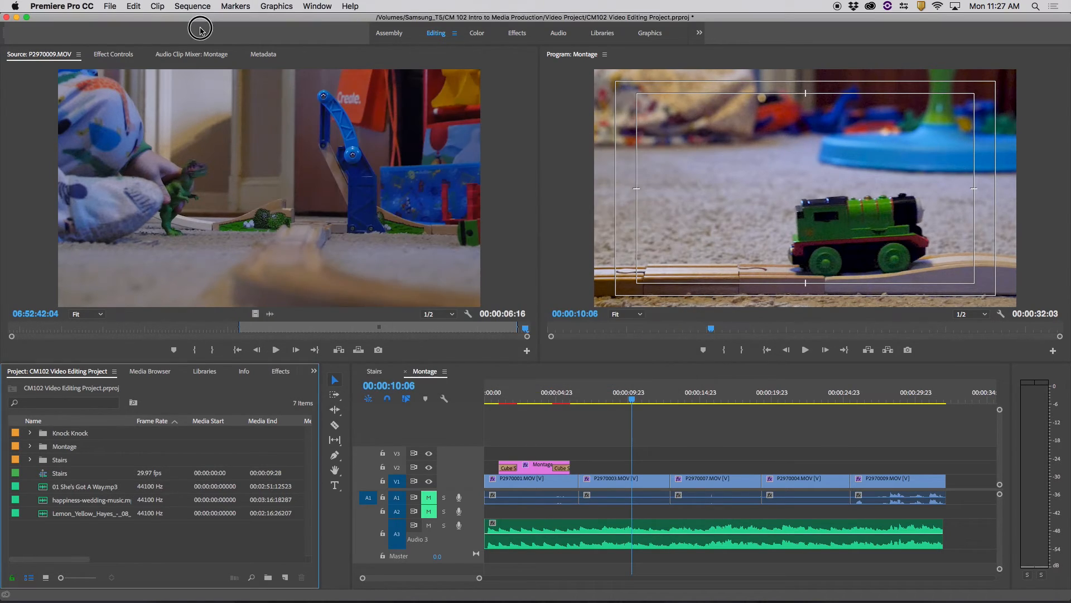
{"action": "left_click", "coordinate": [79, 8]}
{"action": "left_click", "coordinate": [73, 136]}
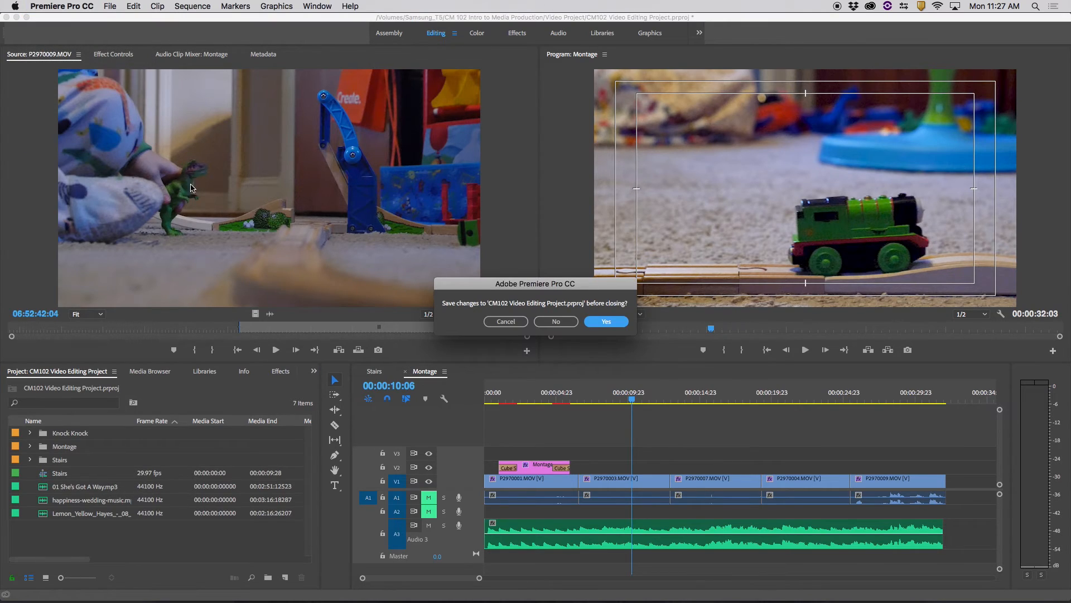
{"action": "left_click", "coordinate": [609, 321]}
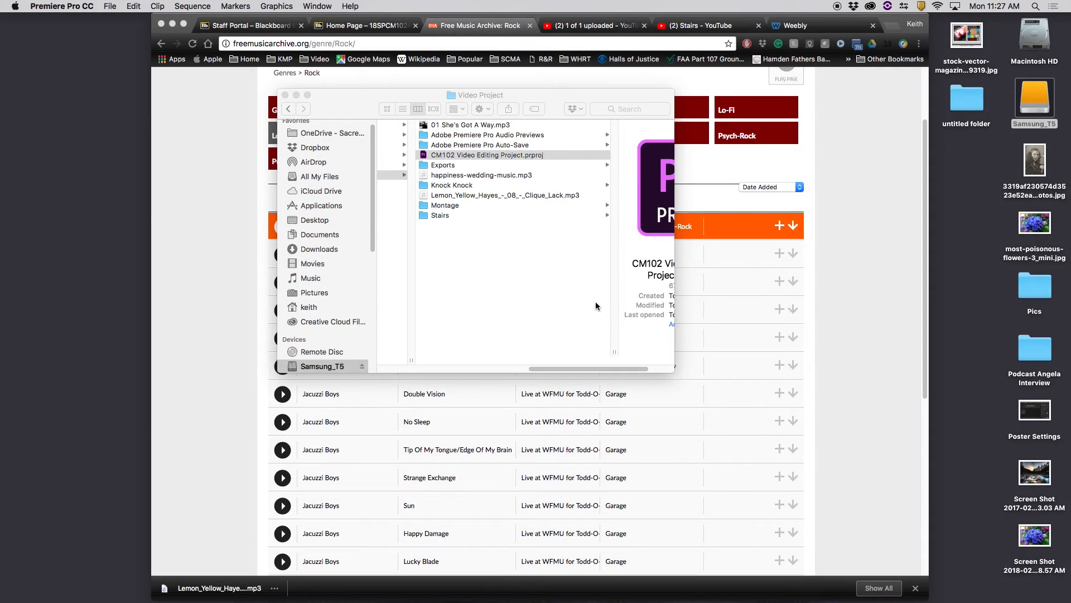
Step: Search the Mac for "pre" and launch Adobe Premiere Pro CC 2018 from the results
{"action": "key", "text": "super+space"}
{"action": "type", "text": "pre"}
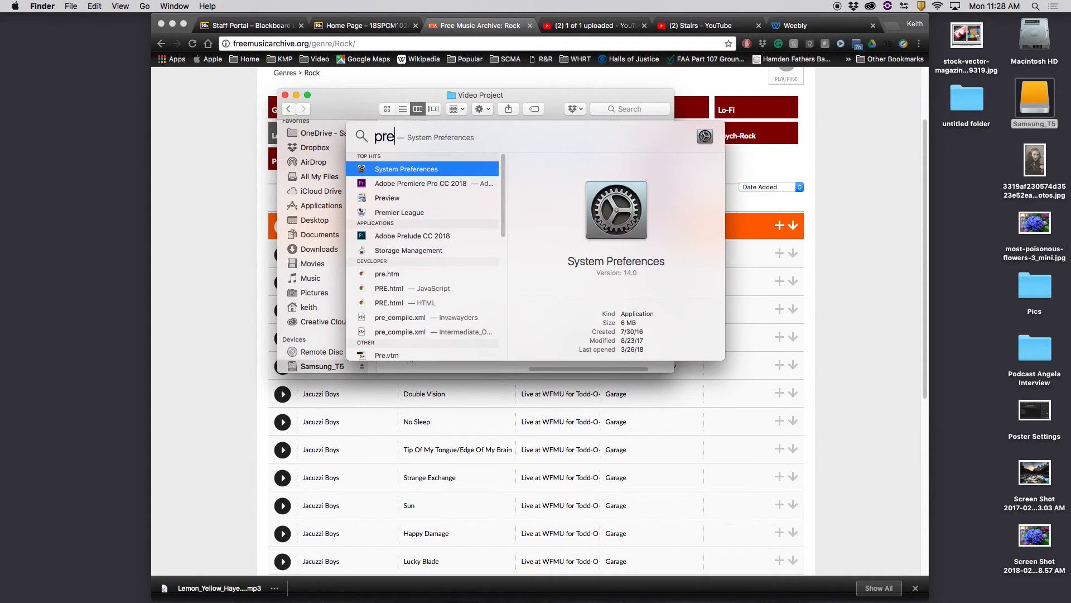
{"action": "key", "text": "Down"}
{"action": "key", "text": "Return"}
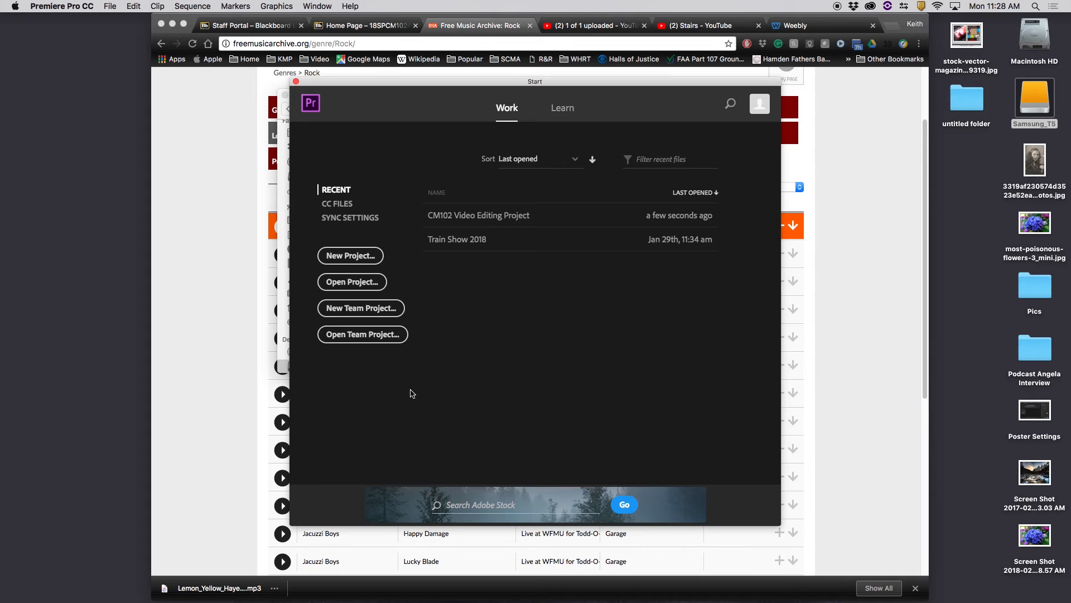
Step: Open the existing project CM102 Video Editing Project.prproj from the Video Project folder
{"action": "left_click", "coordinate": [360, 287]}
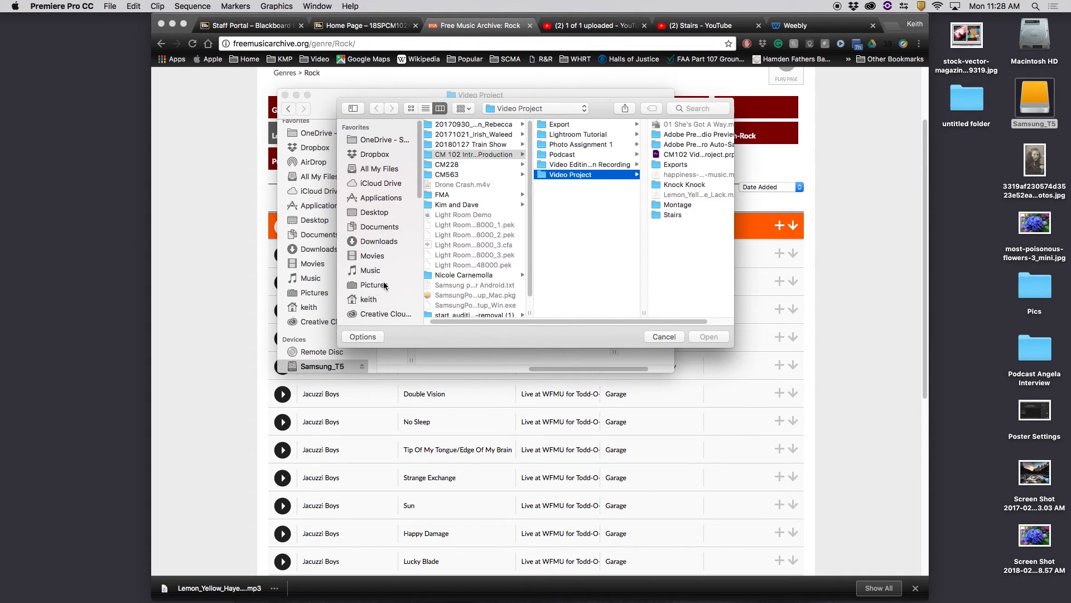
{"action": "left_click", "coordinate": [678, 155]}
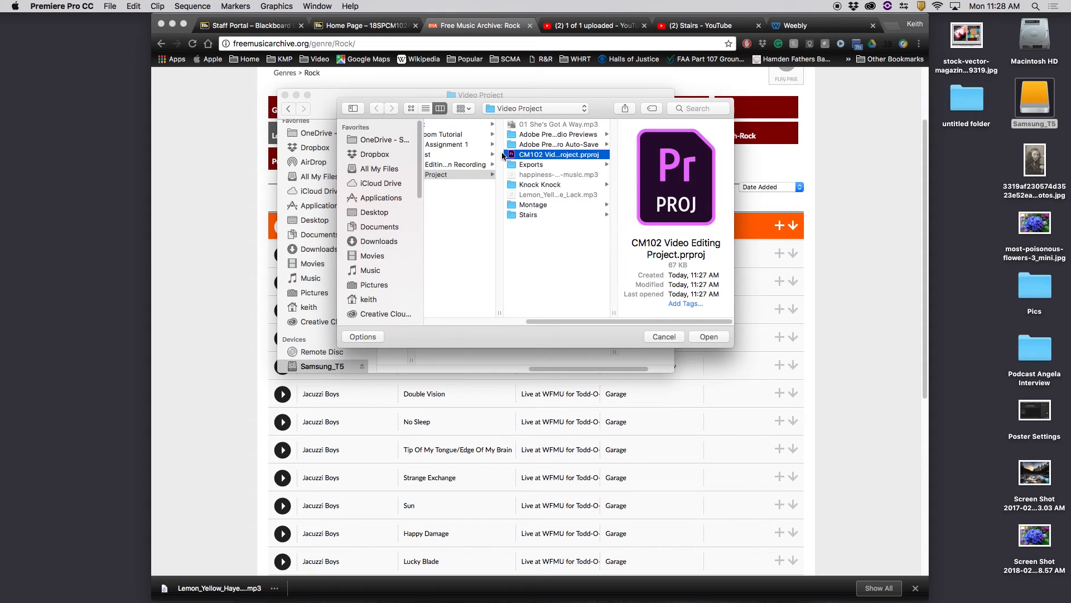
{"action": "left_click", "coordinate": [693, 337]}
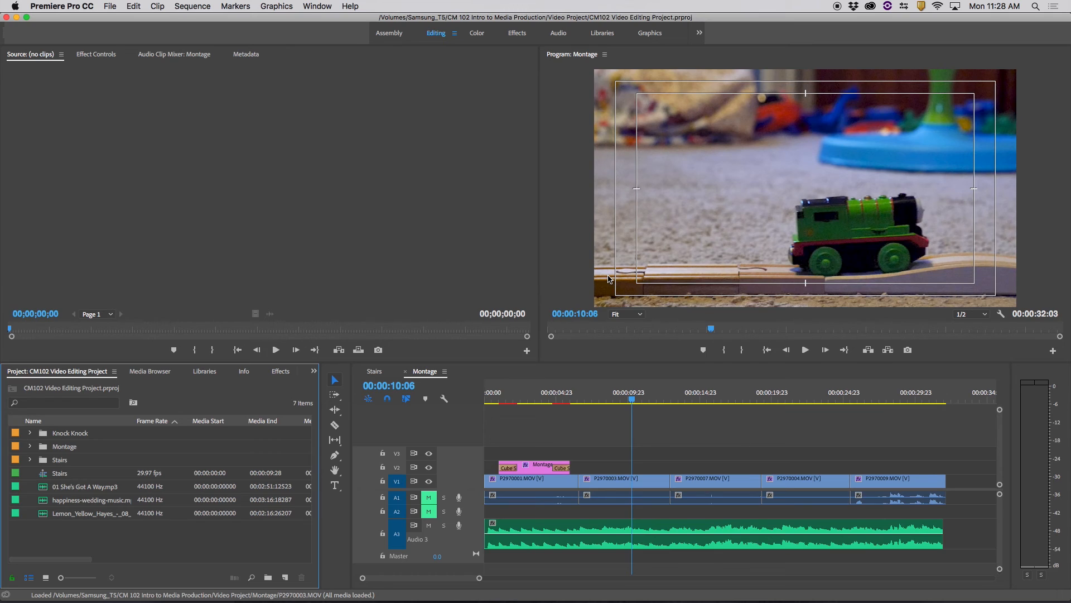
Step: Switch to the Graphics workspace, view the Basic Lower Third and Credits templates, and return to the root template folder
{"action": "left_click", "coordinate": [652, 34]}
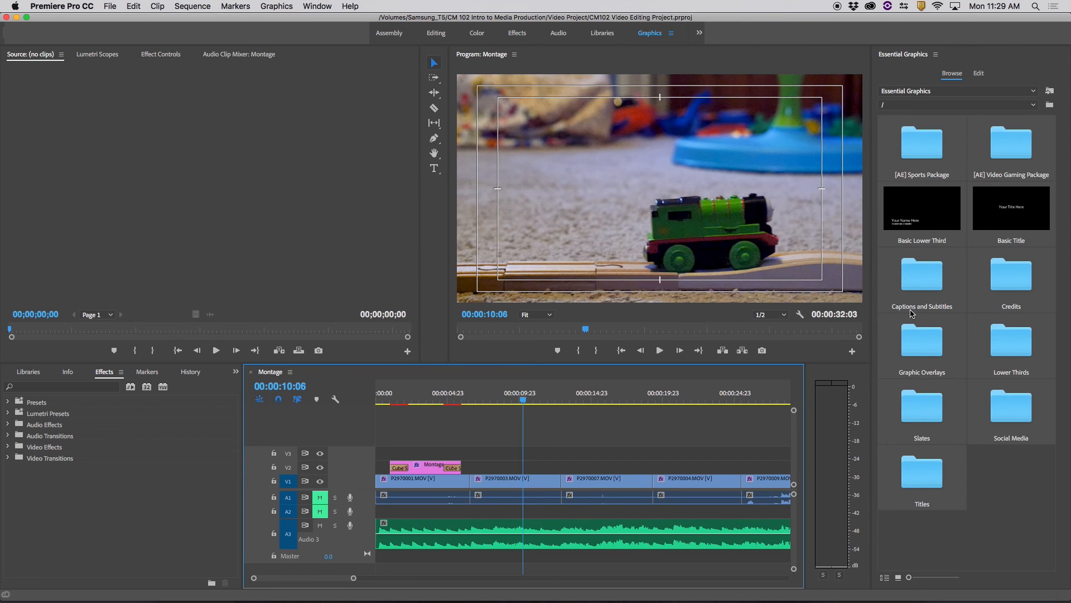
{"action": "left_click", "coordinate": [925, 213]}
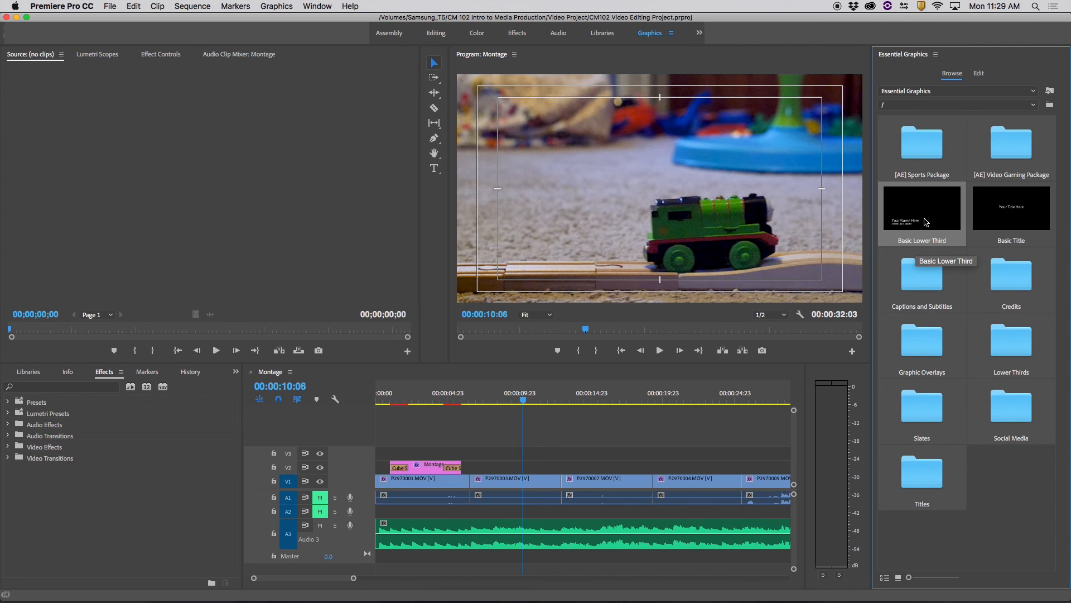
{"action": "double_click", "coordinate": [1013, 273]}
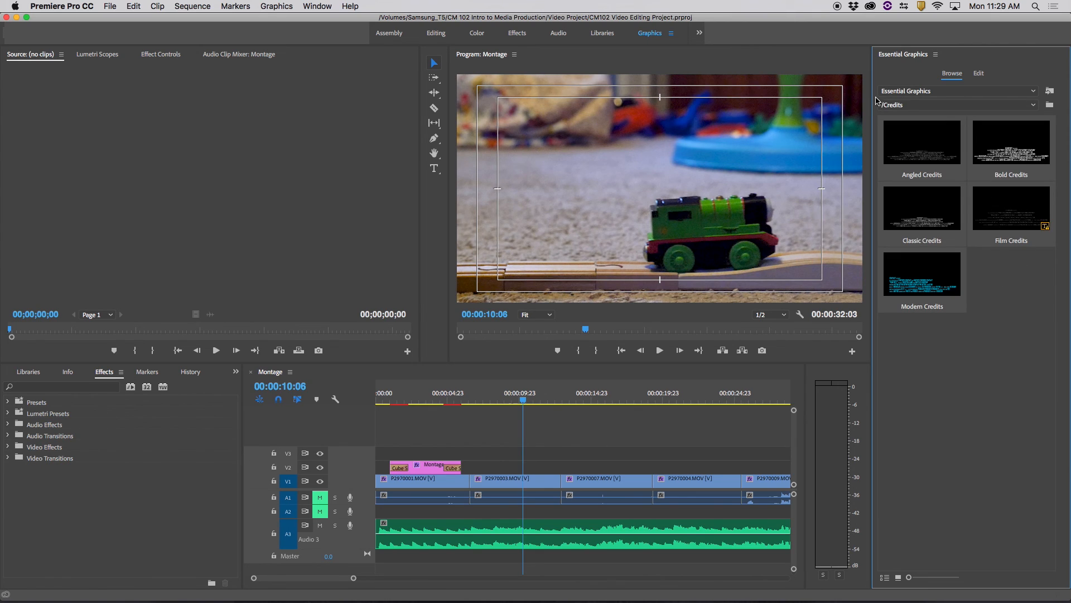
{"action": "left_click", "coordinate": [993, 106]}
{"action": "left_click", "coordinate": [954, 118]}
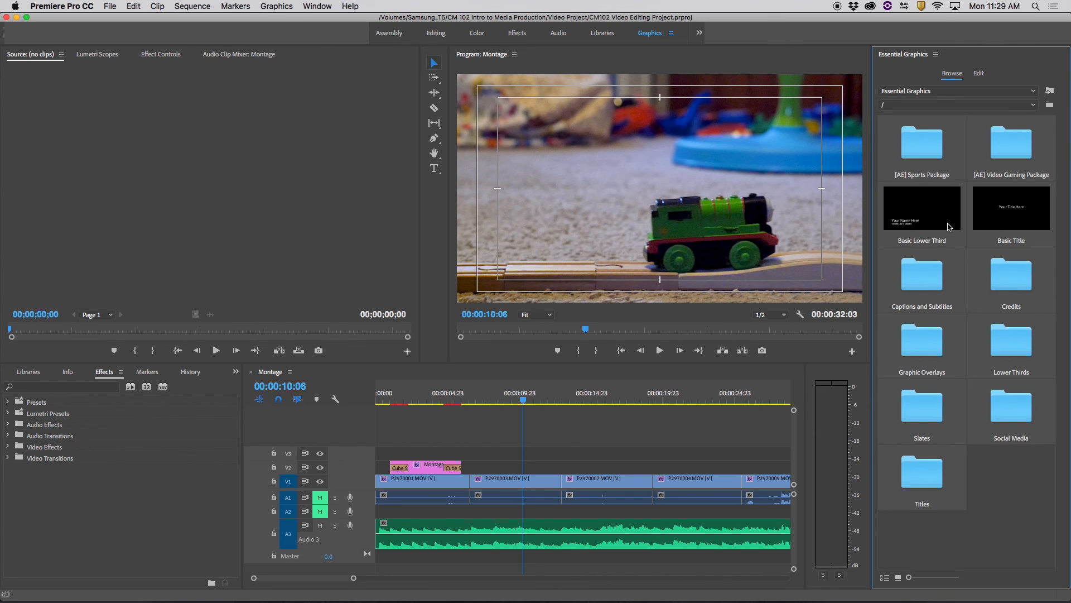
Step: Examine the graphics templates in the [AE] Sports Package and Social Media folders, returning to the root folder
{"action": "double_click", "coordinate": [921, 161]}
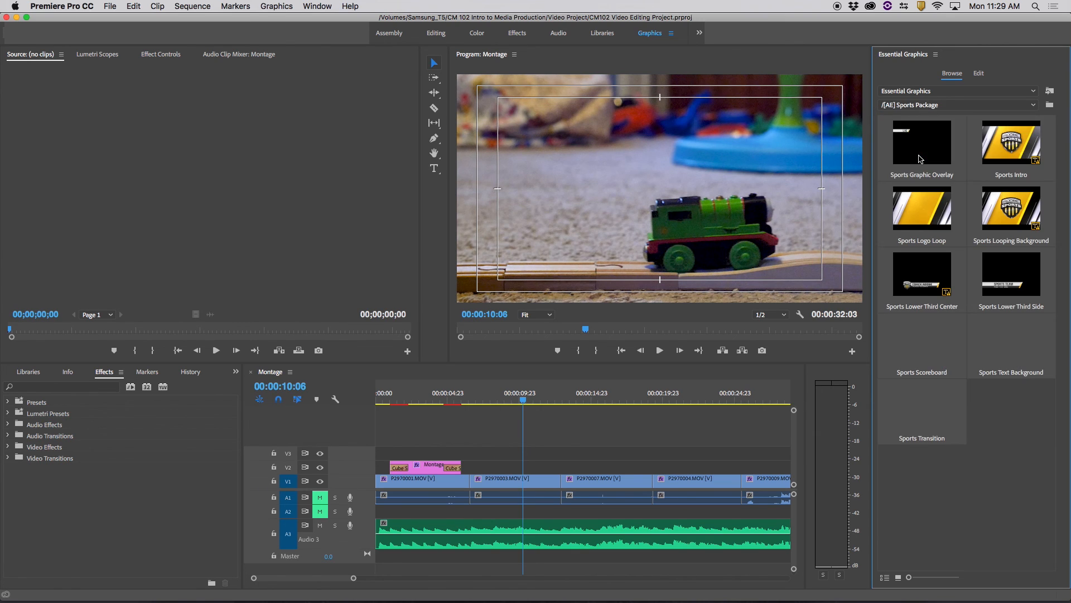
{"action": "left_click", "coordinate": [910, 107]}
{"action": "left_click", "coordinate": [912, 116]}
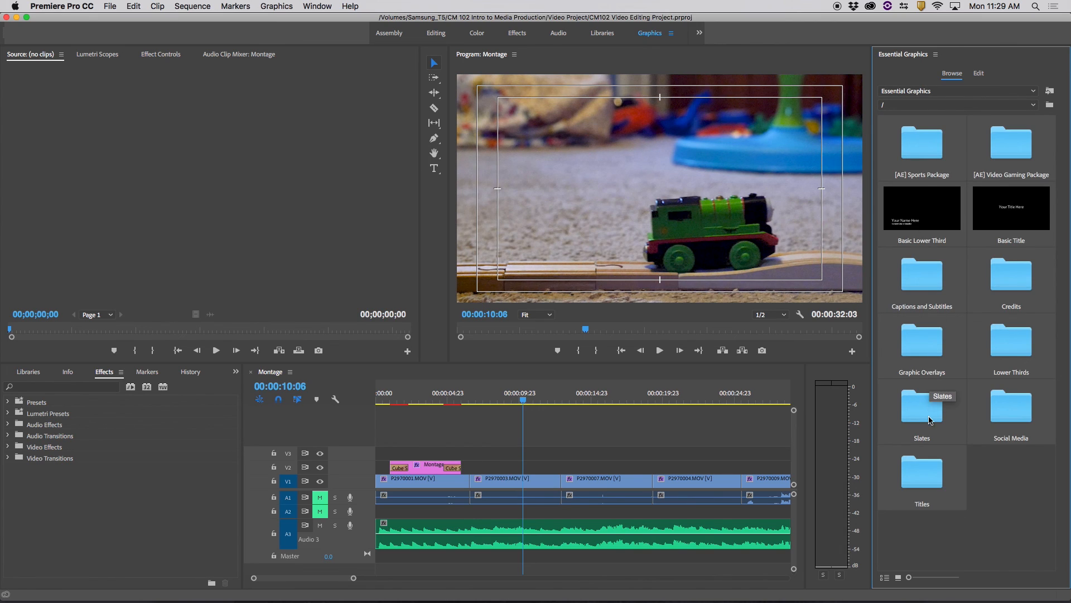
{"action": "double_click", "coordinate": [1014, 412]}
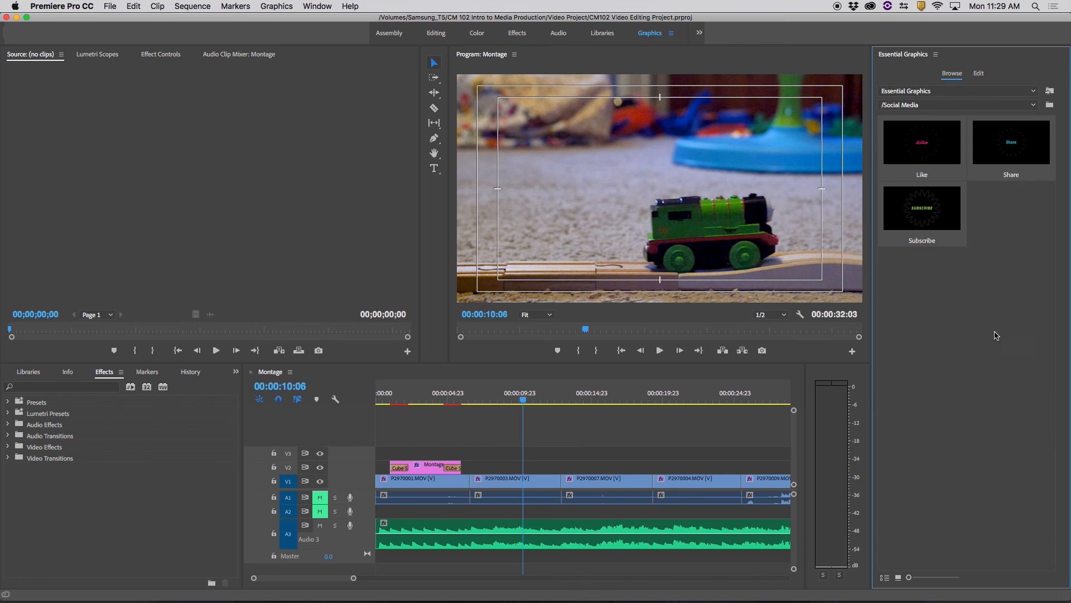
{"action": "left_click", "coordinate": [914, 106]}
{"action": "left_click", "coordinate": [918, 117]}
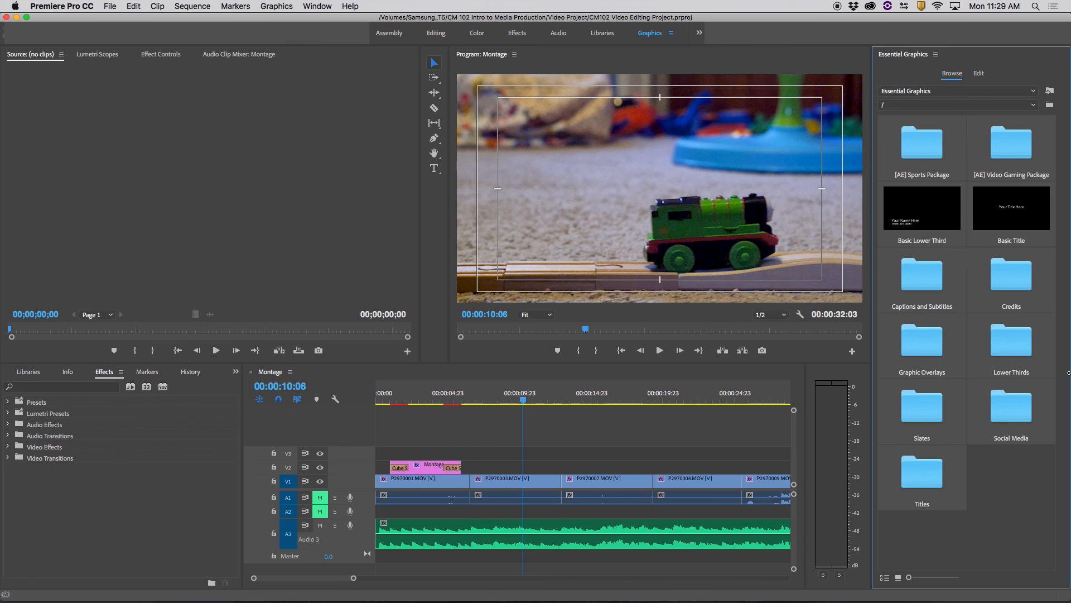
Step: Look through the Lower Thirds graphics templates and go back to the root template folder
{"action": "double_click", "coordinate": [1025, 355]}
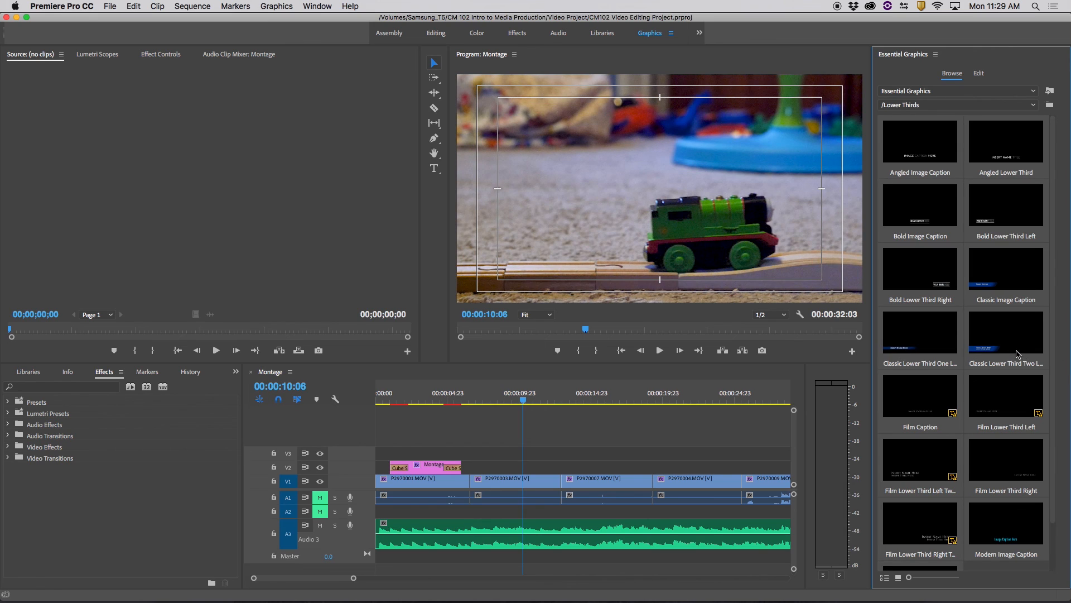
{"action": "scroll", "coordinate": [987, 412], "scroll_direction": "down", "scroll_amount": 2}
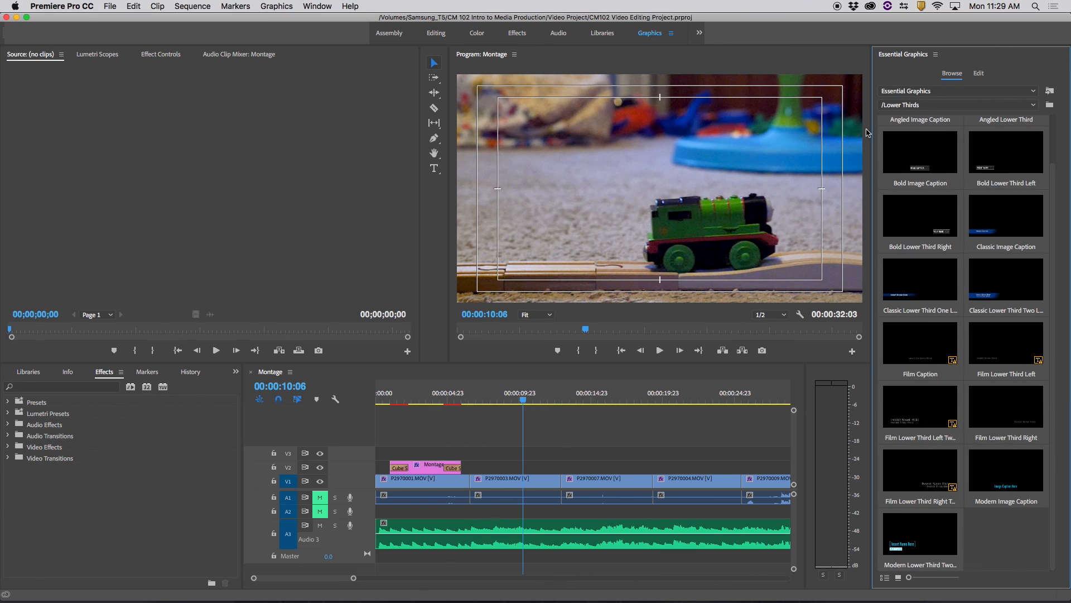
{"action": "left_click", "coordinate": [906, 105]}
{"action": "left_click", "coordinate": [904, 116]}
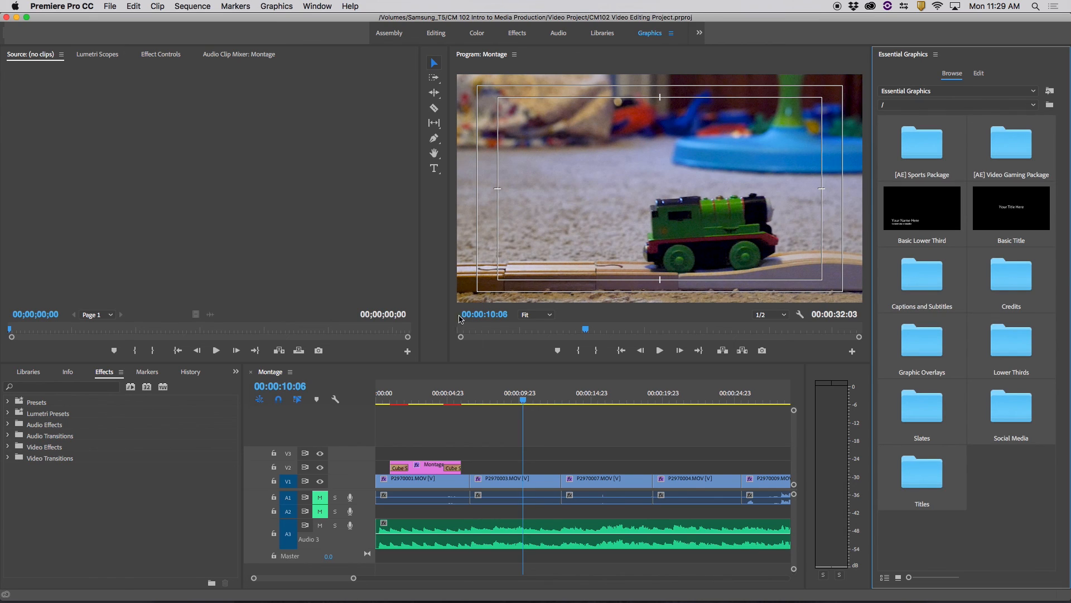
Step: Return the playhead to the start of the Montage sequence at 00:00:00:00
{"action": "left_click", "coordinate": [522, 394]}
{"action": "left_click_drag", "start_coordinate": [523, 401], "coordinate": [349, 400]}
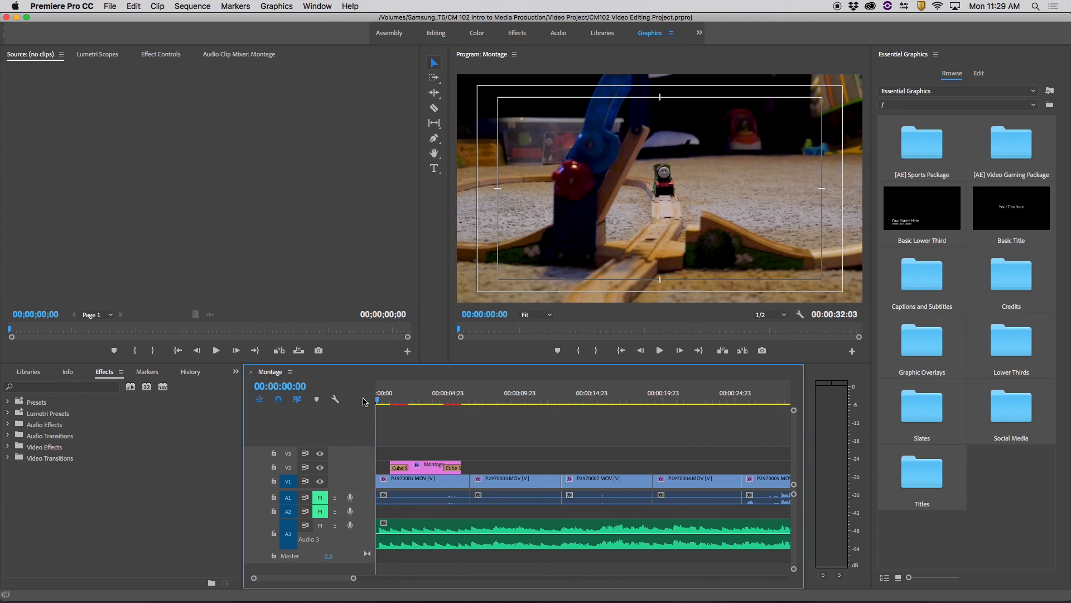